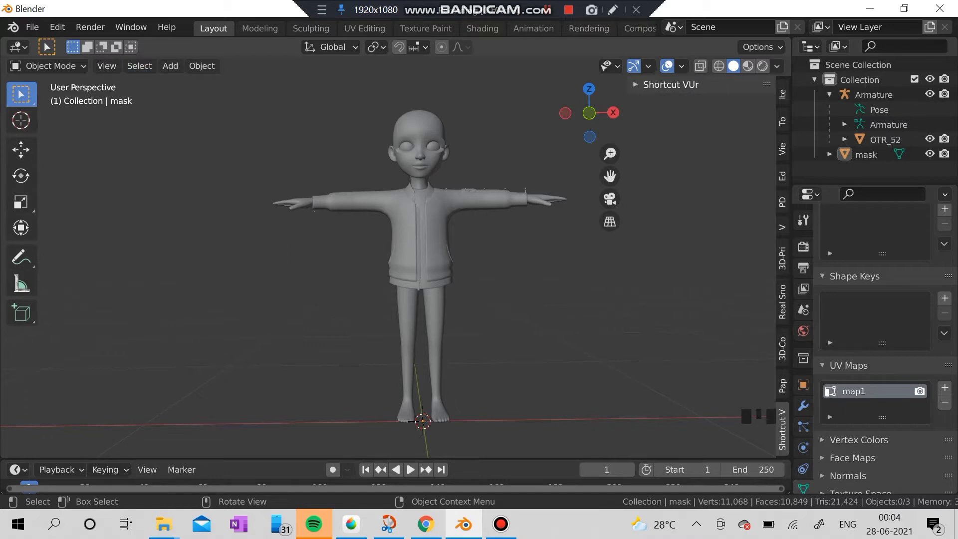
- Hide the OTR_52 jacket and duplicate the mask body in place
{"action": "left_click", "coordinate": [865, 154]}
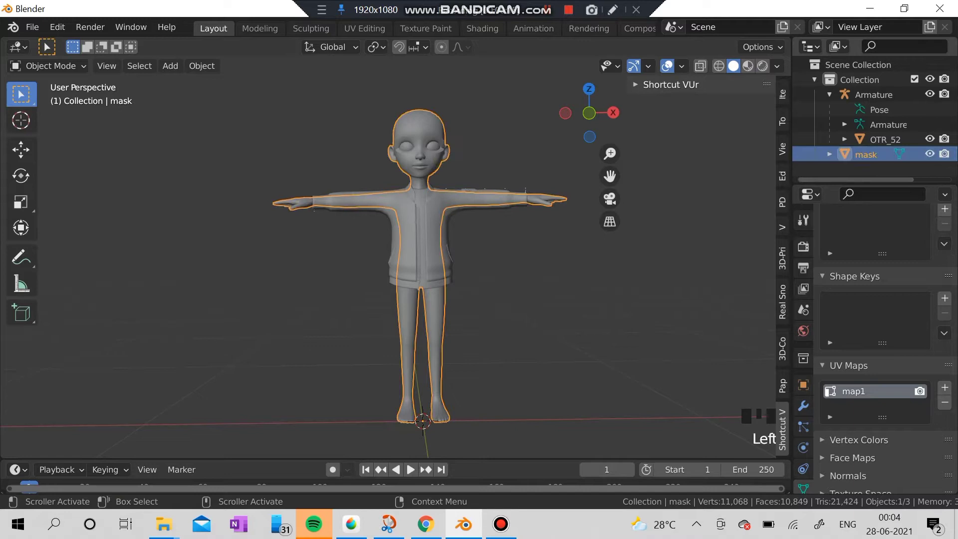
{"action": "left_click", "coordinate": [930, 139]}
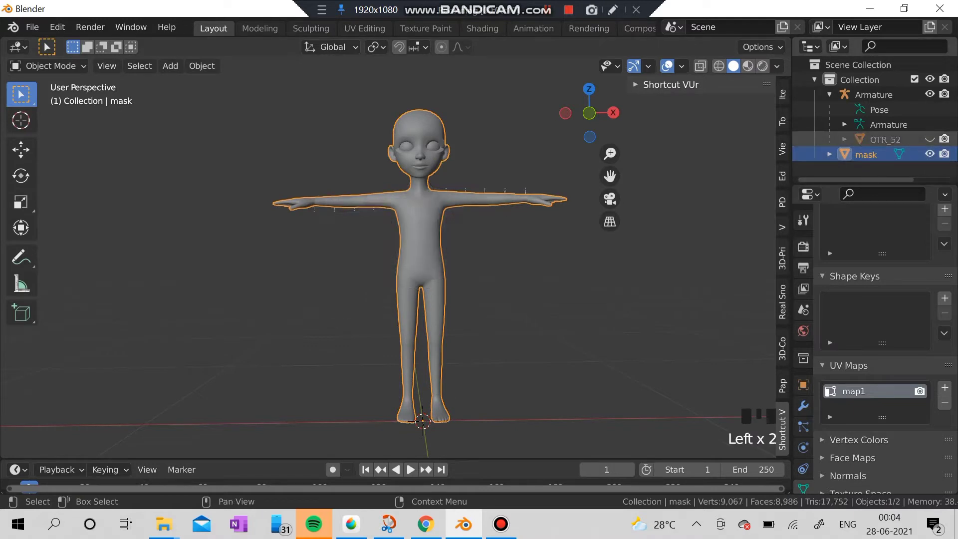
{"action": "left_click", "coordinate": [866, 154]}
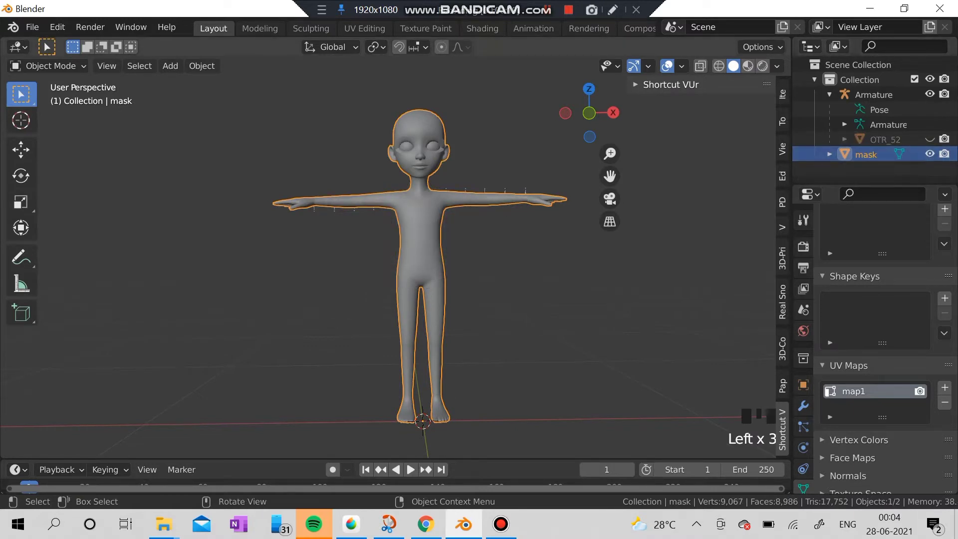
{"action": "key", "text": "shift"}
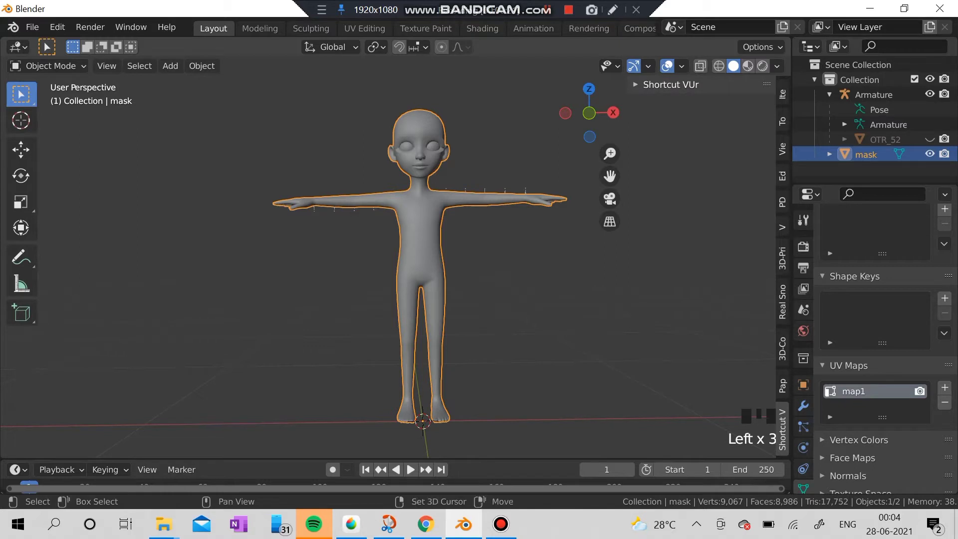
{"action": "key", "text": "shift+d"}
{"action": "key", "text": "Escape"}
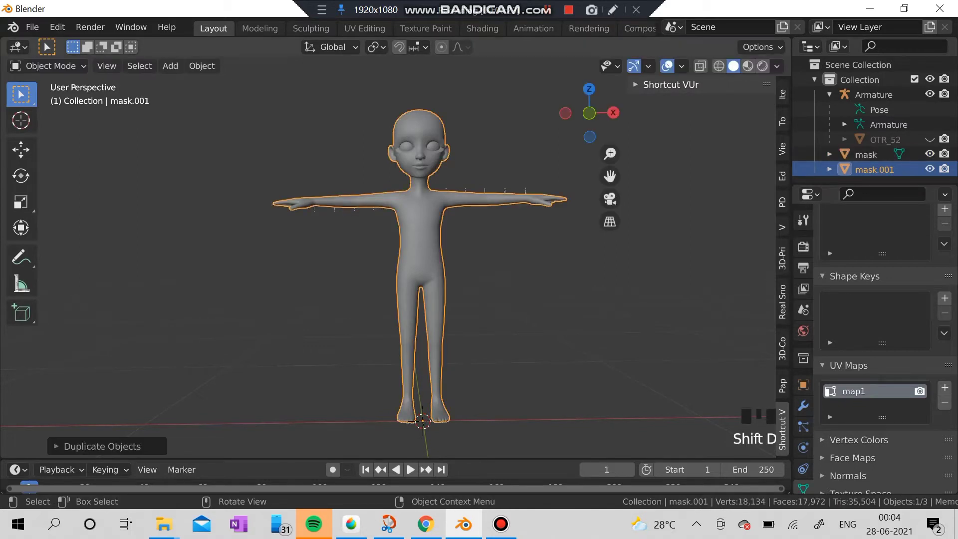
- Hide the original mask body, leaving its duplicate shown
{"action": "scroll", "coordinate": [389, 259], "scroll_direction": "up", "scroll_amount": 2}
{"action": "scroll", "coordinate": [389, 259], "scroll_direction": "down", "scroll_amount": 3}
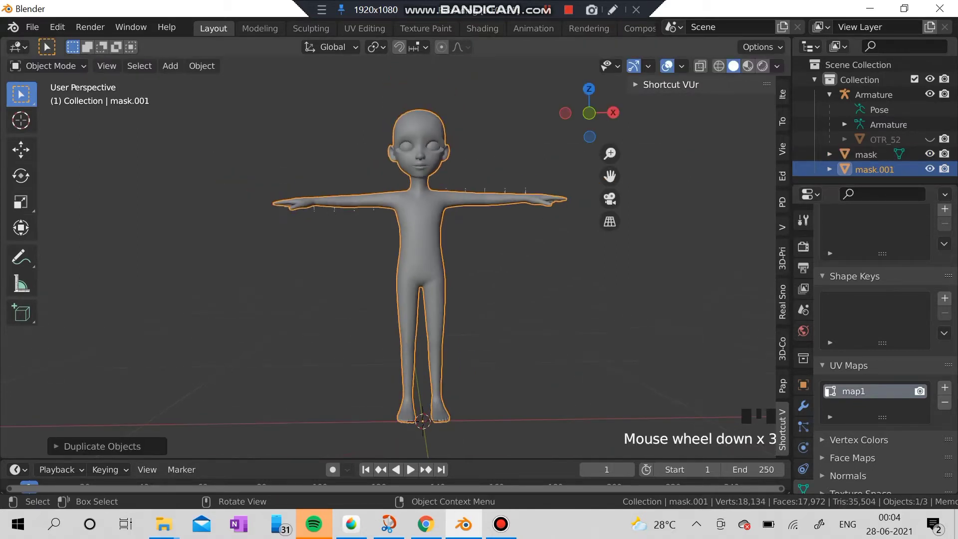
{"action": "left_click", "coordinate": [930, 154]}
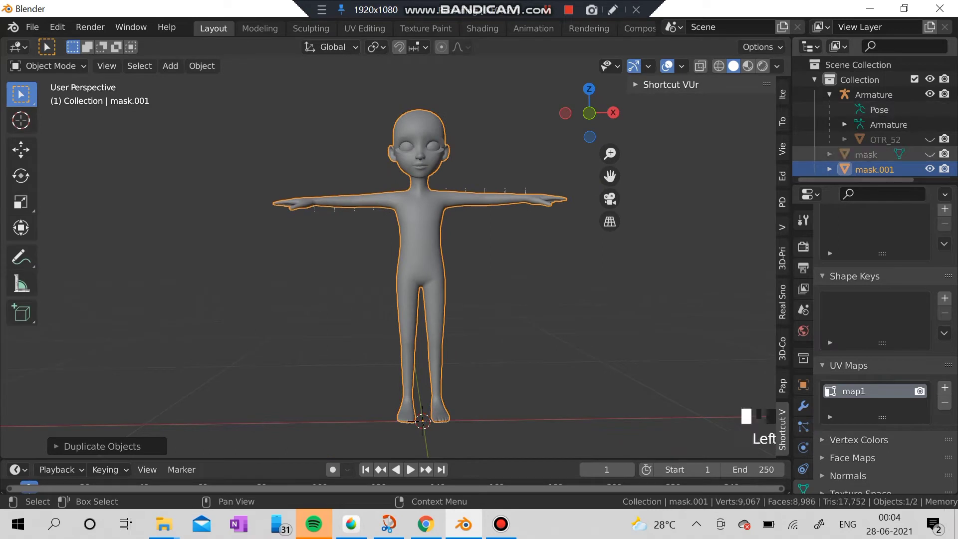
{"action": "scroll", "coordinate": [878, 299], "scroll_direction": "up", "scroll_amount": 6}
{"action": "scroll", "coordinate": [873, 244], "scroll_direction": "up", "scroll_amount": 3}
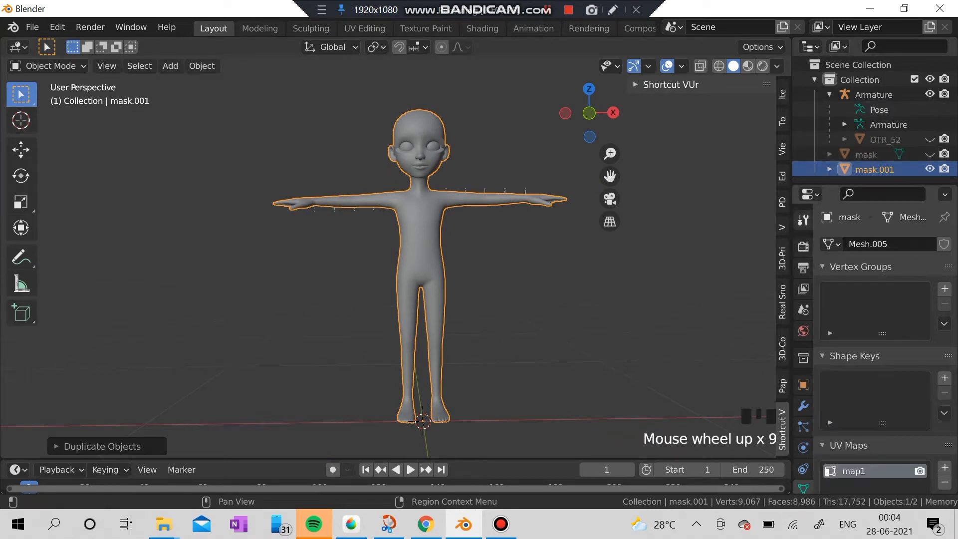
{"action": "left_click", "coordinate": [803, 220]}
{"action": "left_click", "coordinate": [803, 220]}
{"action": "left_click", "coordinate": [804, 247]}
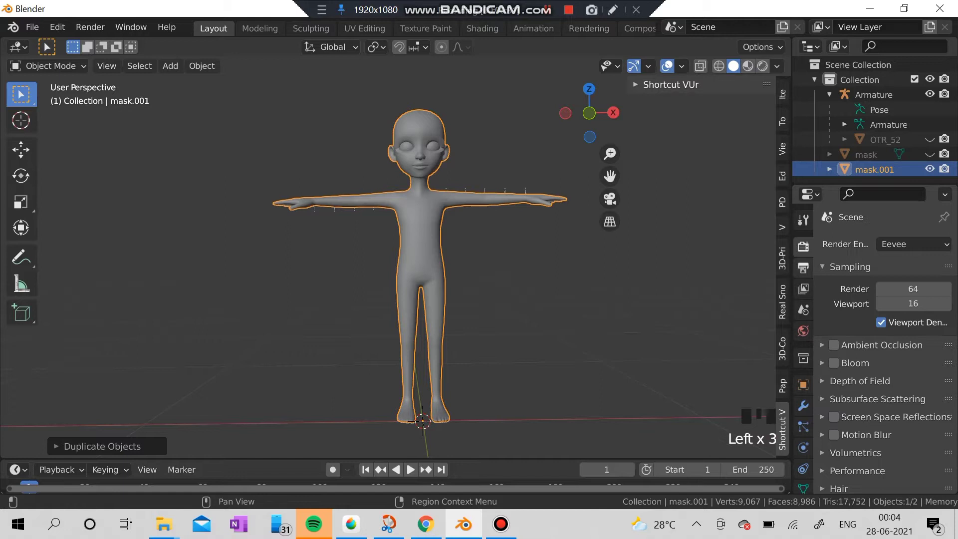
{"action": "left_click", "coordinate": [804, 289]}
{"action": "left_click", "coordinate": [804, 267]}
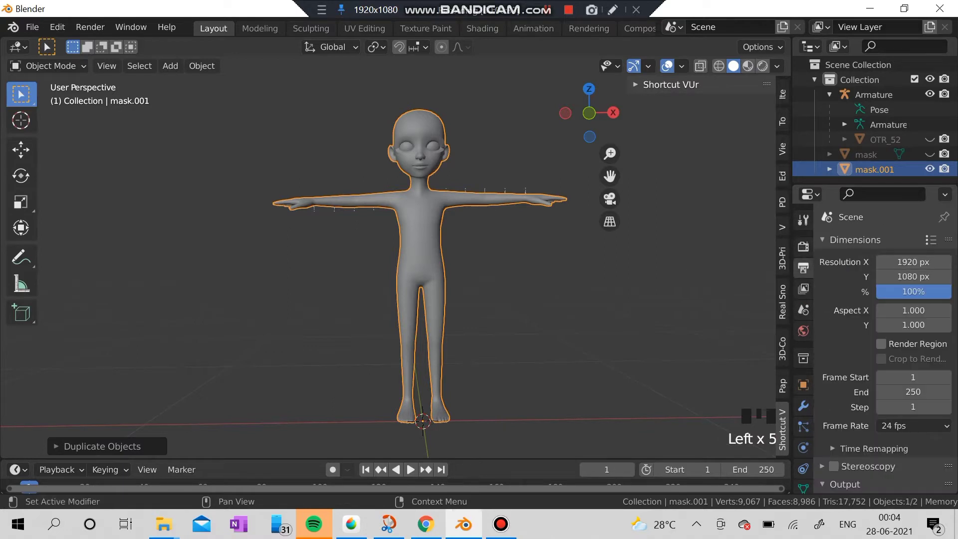
{"action": "scroll", "coordinate": [804, 270], "scroll_direction": "up", "scroll_amount": 4}
- Rename the duplicated body mesh as neck
{"action": "left_click", "coordinate": [874, 169]}
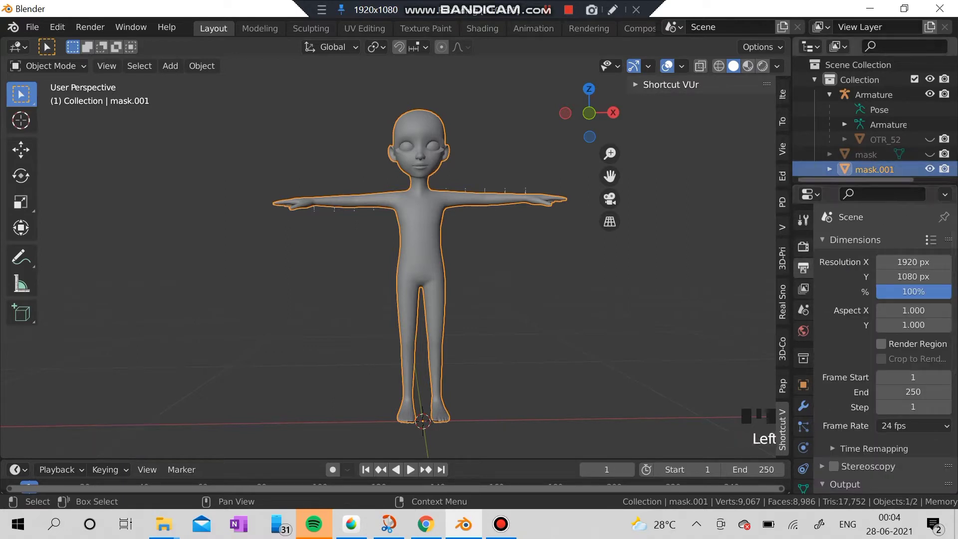
{"action": "left_click", "coordinate": [804, 310]}
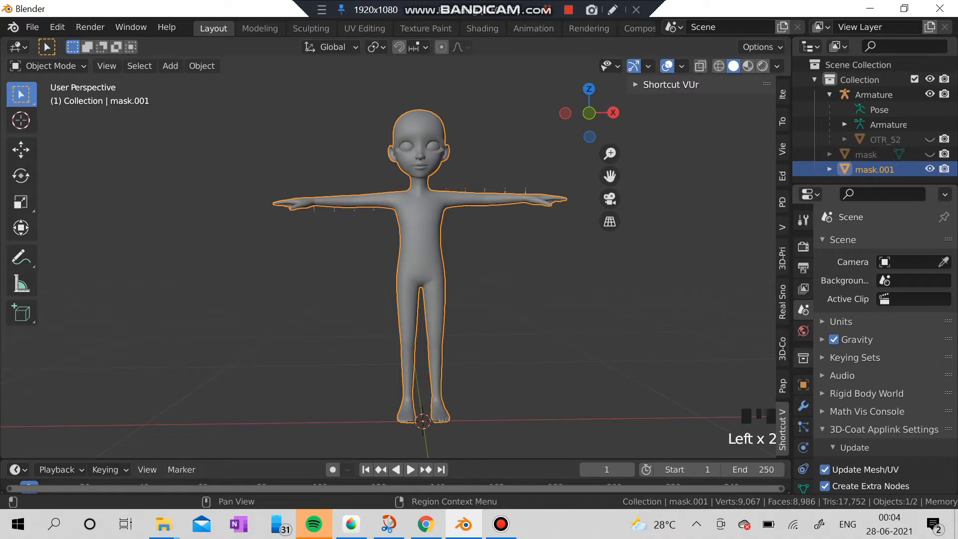
{"action": "left_click", "coordinate": [804, 358]}
{"action": "left_click", "coordinate": [804, 384]}
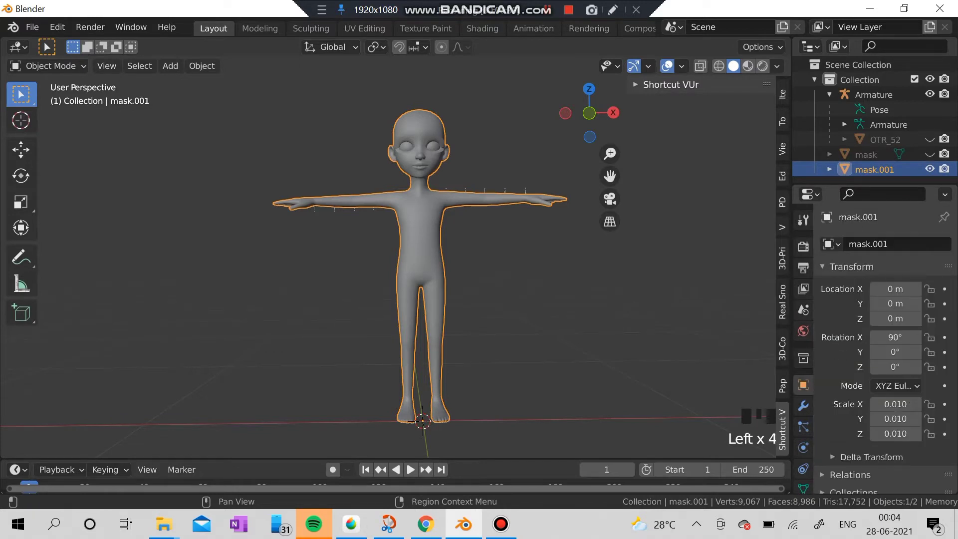
{"action": "left_click", "coordinate": [869, 244]}
{"action": "key", "text": "BackSpace"}
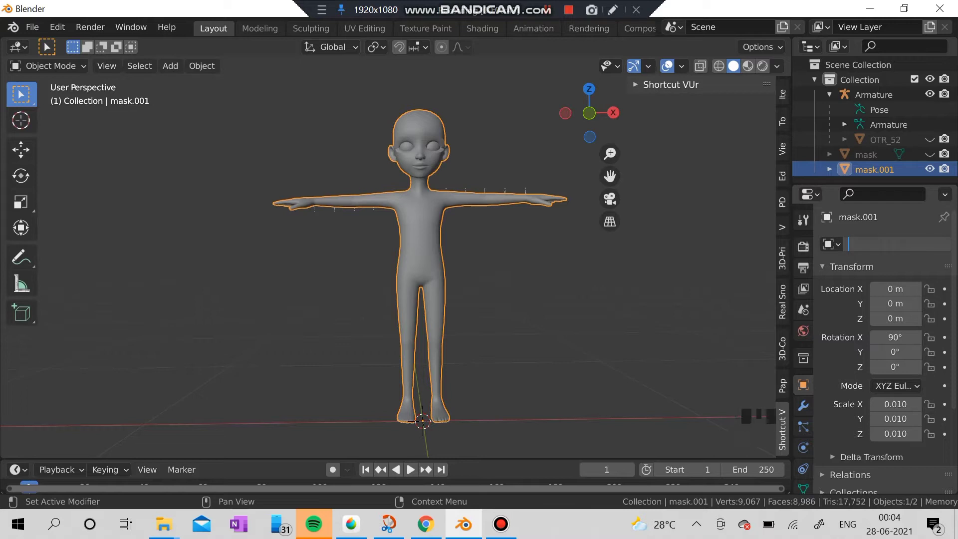
{"action": "type", "text": "neckl"}
{"action": "key", "text": "BackSpace"}
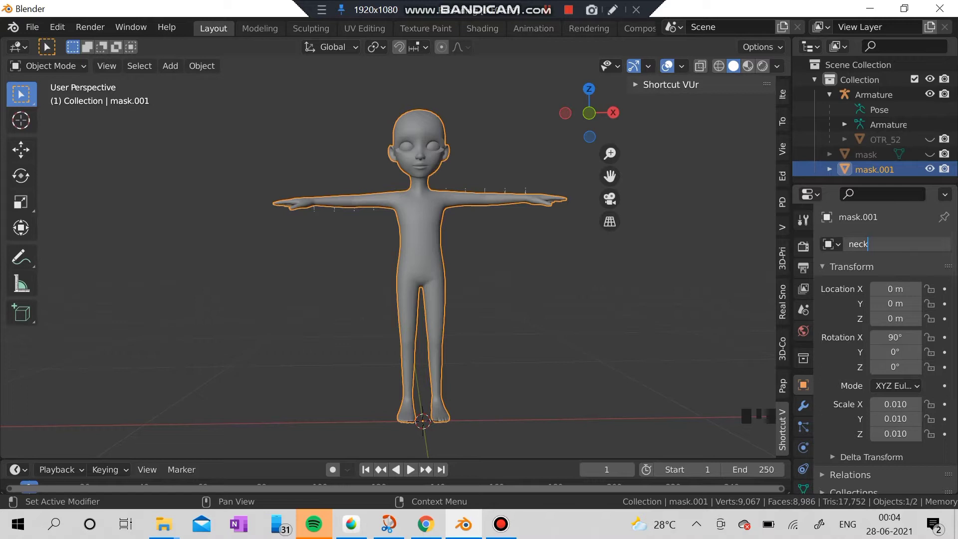
{"action": "key", "text": "Return"}
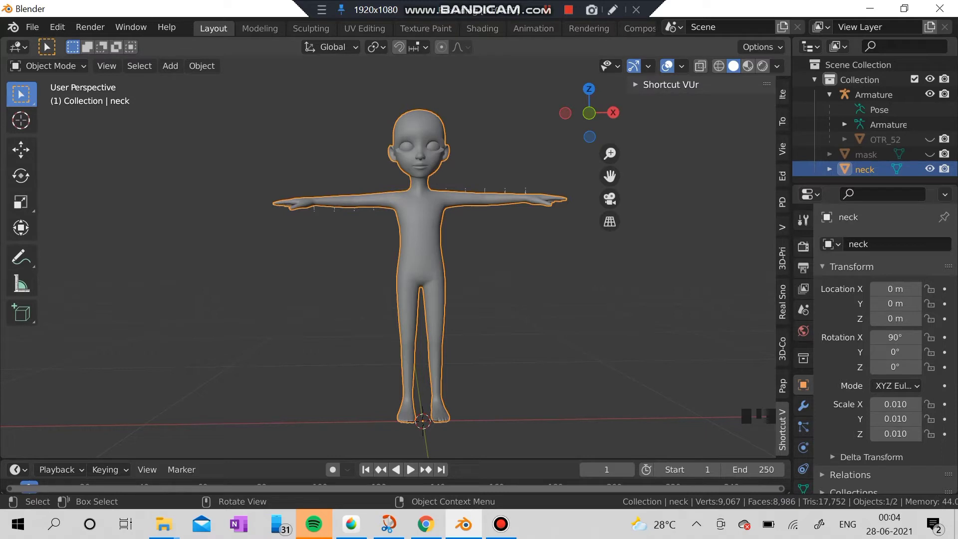
- Put the neck mesh into Edit Mode and set the selection to edges
{"action": "left_click", "coordinate": [48, 66]}
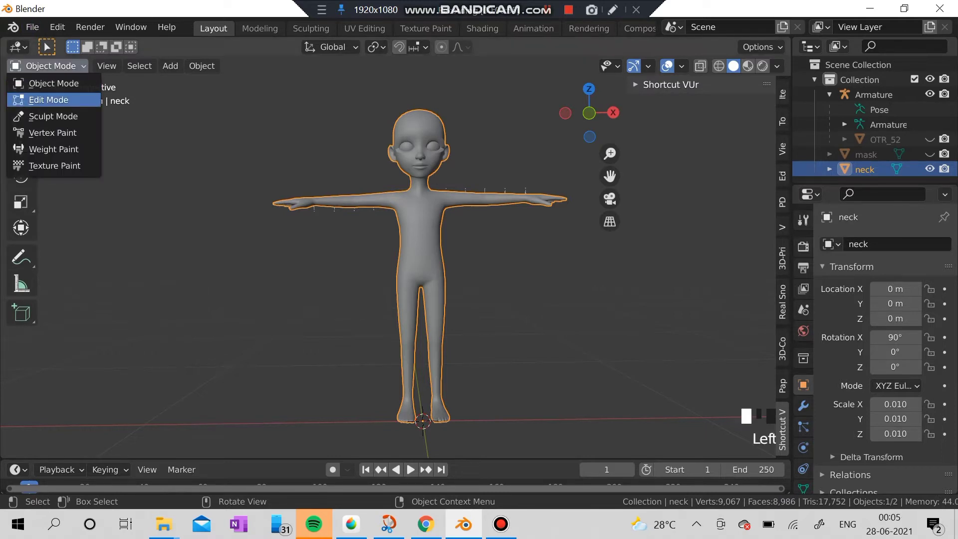
{"action": "left_click", "coordinate": [49, 100]}
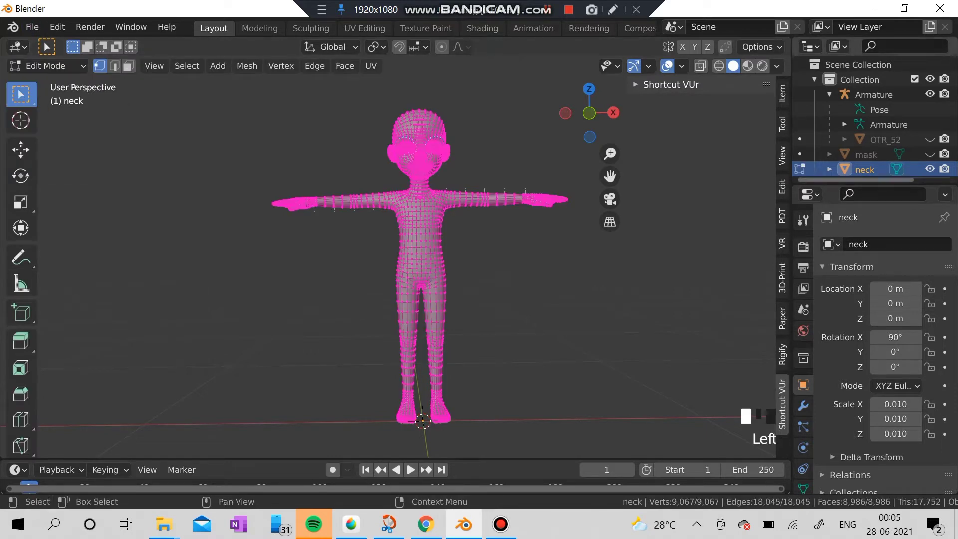
{"action": "left_click", "coordinate": [930, 169]}
{"action": "left_click", "coordinate": [930, 169]}
{"action": "scroll", "coordinate": [425, 249], "scroll_direction": "up", "scroll_amount": 4}
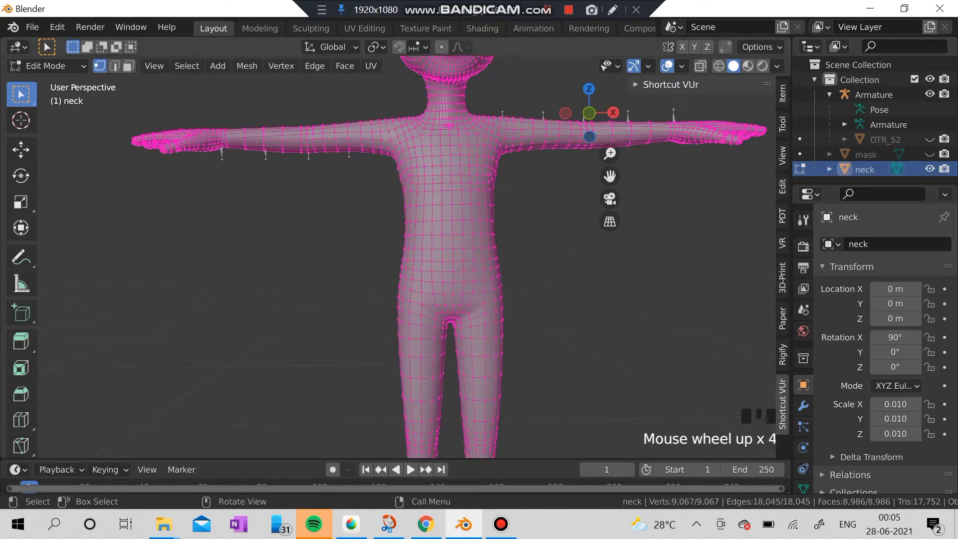
{"action": "scroll", "coordinate": [425, 250], "scroll_direction": "down", "scroll_amount": 2}
{"action": "left_click", "coordinate": [114, 66]}
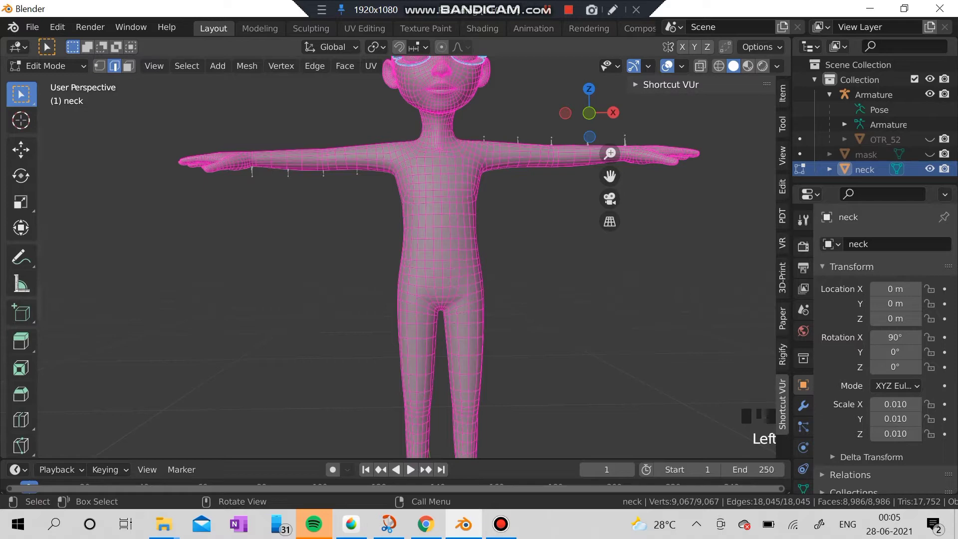
{"action": "left_click", "coordinate": [129, 66]}
{"action": "middle_click_drag", "start_coordinate": [424, 200], "coordinate": [424, 300], "text": "shift"}
{"action": "scroll", "coordinate": [425, 250], "scroll_direction": "up", "scroll_amount": 2}
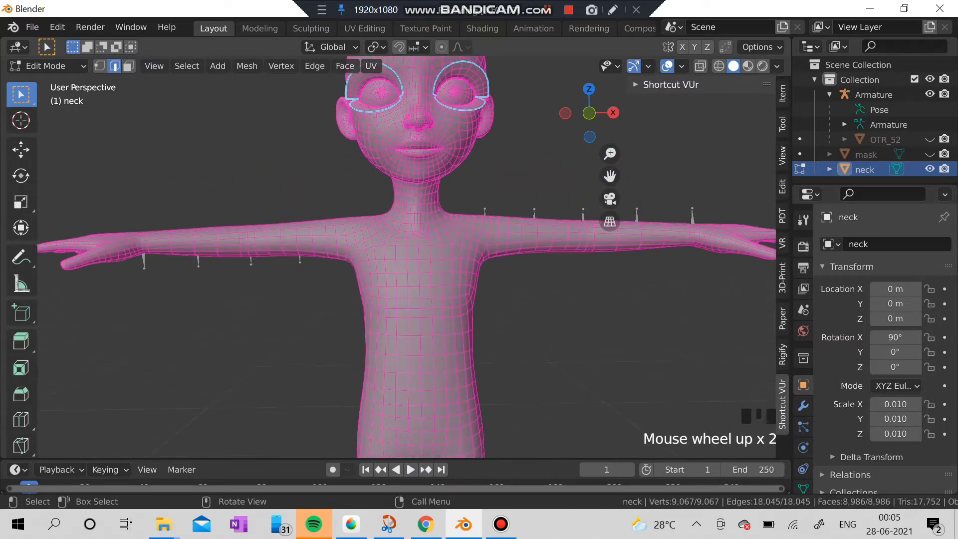
{"action": "scroll", "coordinate": [424, 249], "scroll_direction": "up", "scroll_amount": 1}
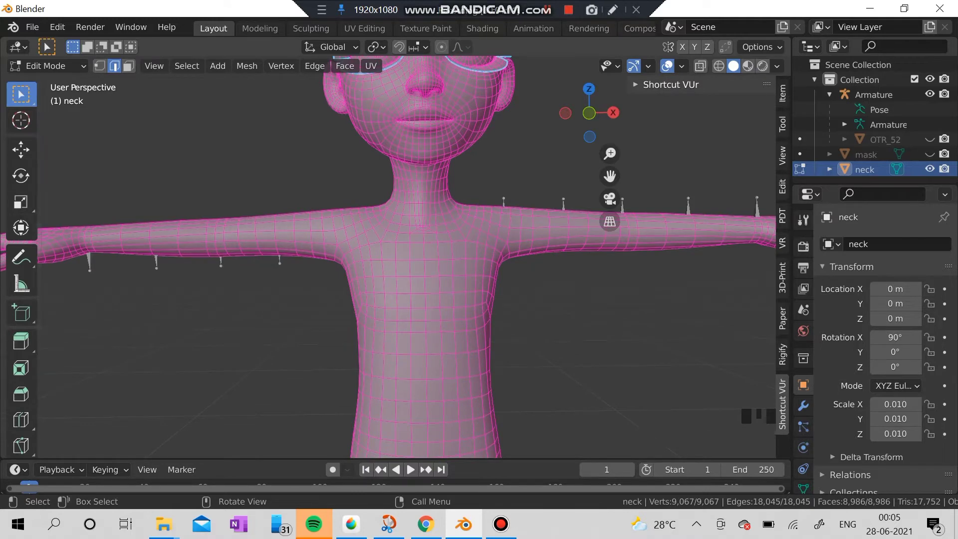
{"action": "left_click", "coordinate": [479, 205]}
{"action": "scroll", "coordinate": [424, 250], "scroll_direction": "up", "scroll_amount": 1}
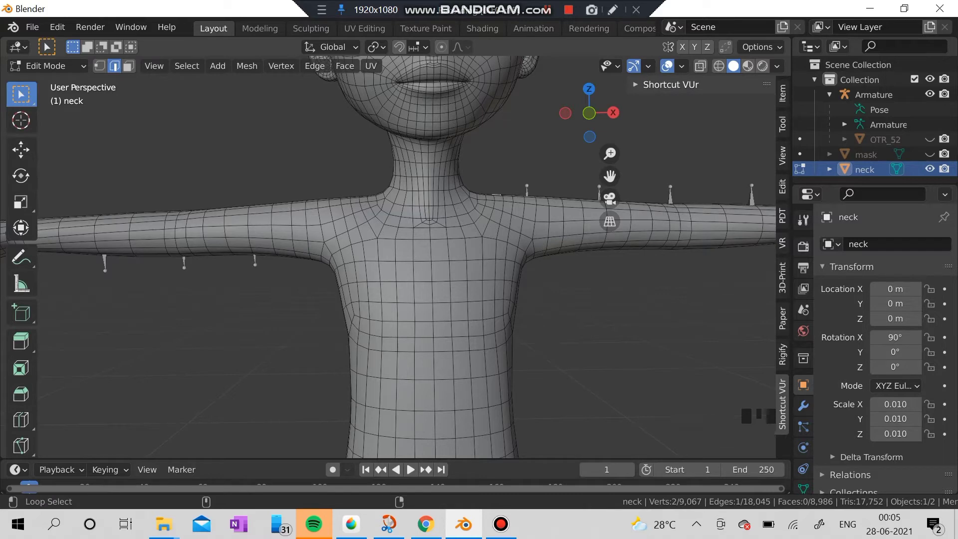
{"action": "left_click", "coordinate": [421, 176], "text": "alt+shift"}
{"action": "scroll", "coordinate": [421, 177], "scroll_direction": "down", "scroll_amount": 2}
{"action": "middle_click_drag", "start_coordinate": [421, 176], "coordinate": [456, 169]}
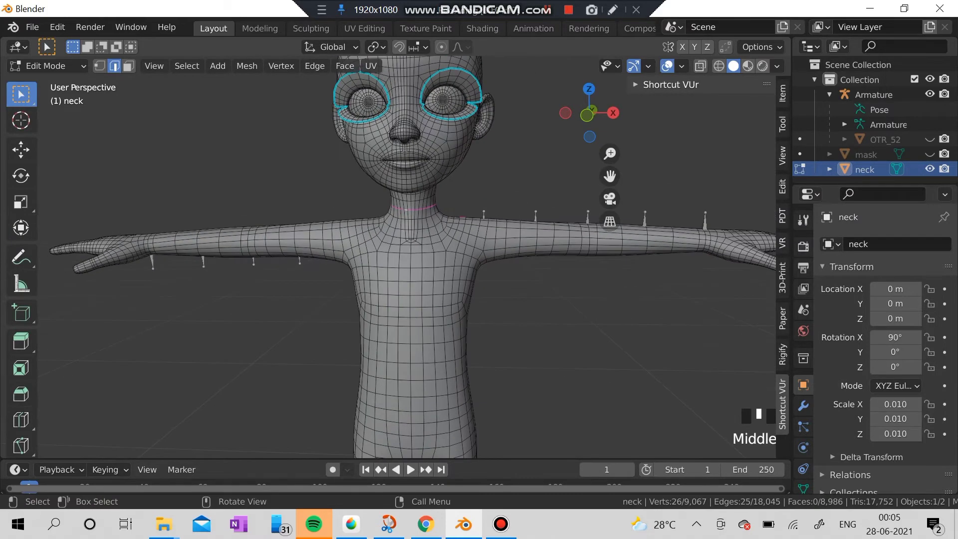
- Select the edge loop around the middle of the neck, invert the selection and delete the selected faces
{"action": "left_click", "coordinate": [457, 170]}
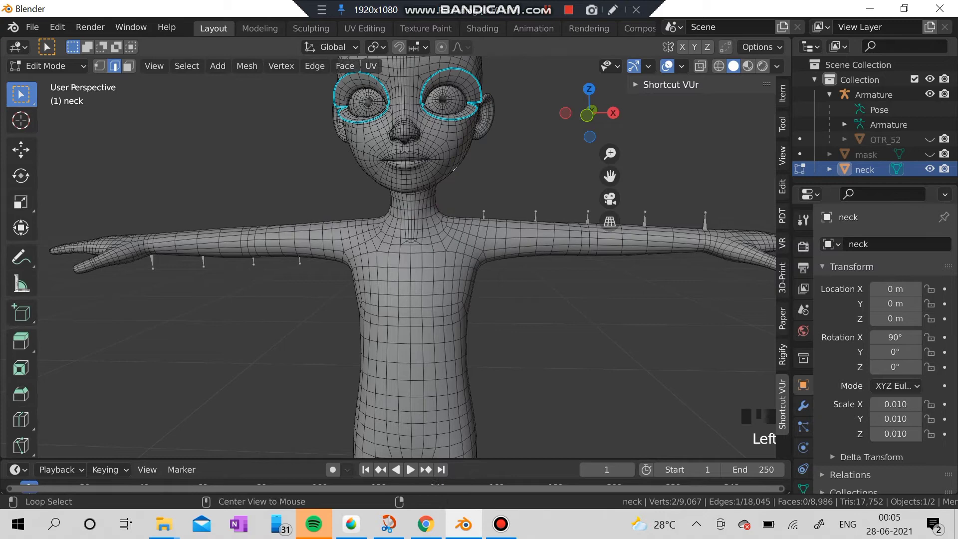
{"action": "left_click", "coordinate": [454, 169], "text": "alt"}
{"action": "scroll", "coordinate": [454, 168], "scroll_direction": "down", "scroll_amount": 3}
{"action": "middle_click_drag", "start_coordinate": [454, 168], "coordinate": [470, 167]}
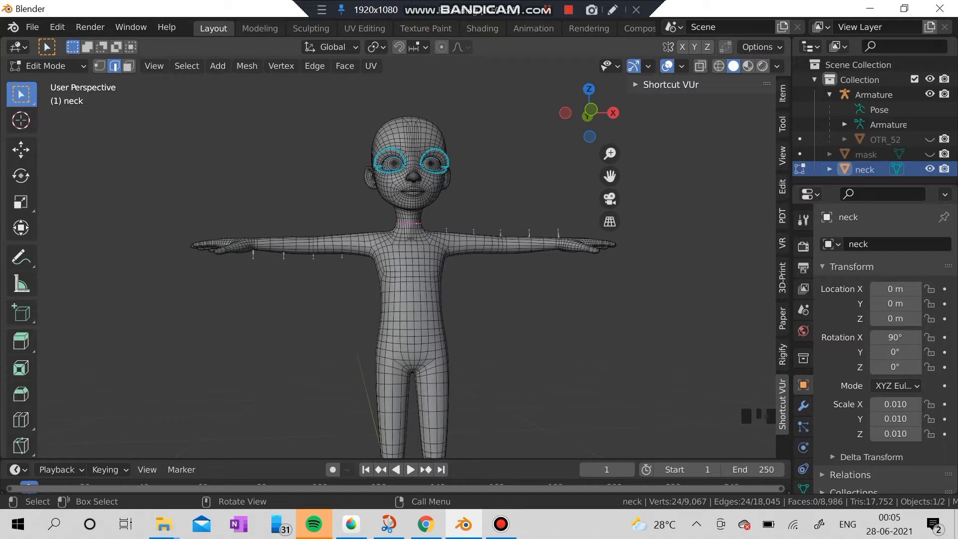
{"action": "key", "text": "ctrl+i"}
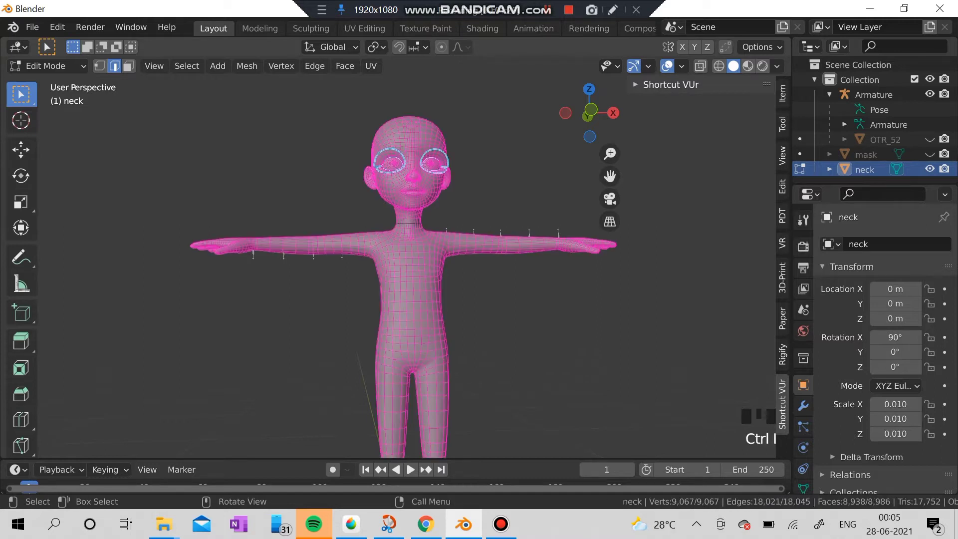
{"action": "key", "text": "Delete"}
{"action": "left_click", "coordinate": [300, 277]}
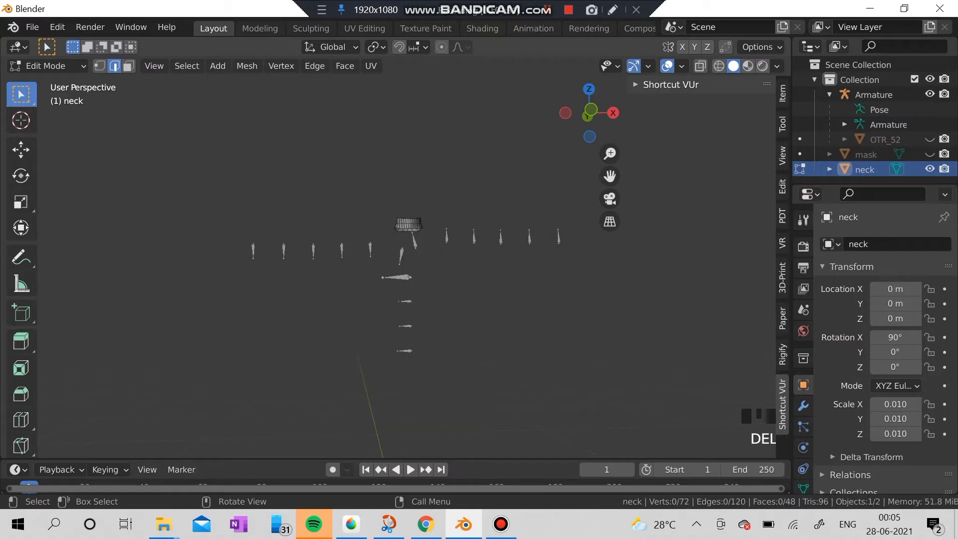
- Delete the lower face loop of the remaining neck band, using face selection
{"action": "scroll", "coordinate": [410, 260], "scroll_direction": "up", "scroll_amount": 3}
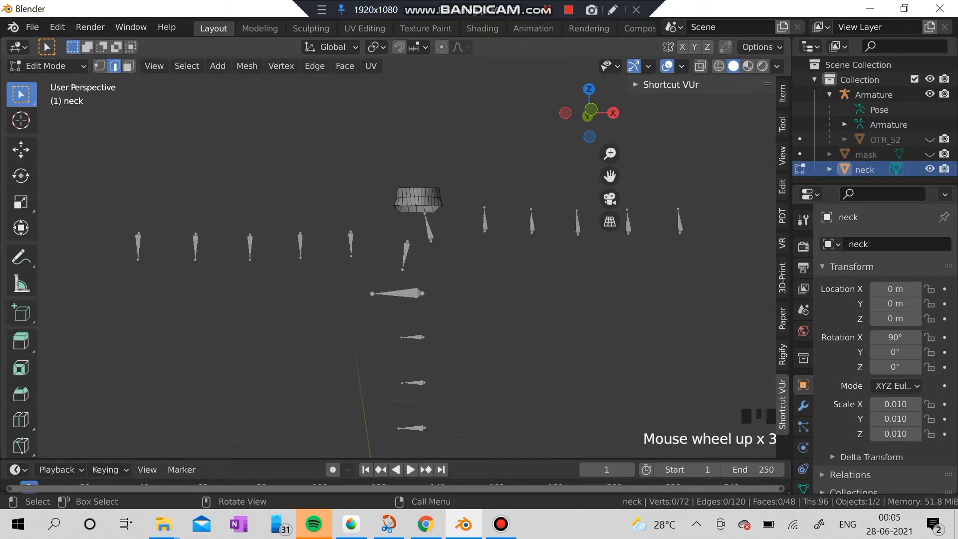
{"action": "middle_click_drag", "start_coordinate": [409, 259], "coordinate": [436, 263]}
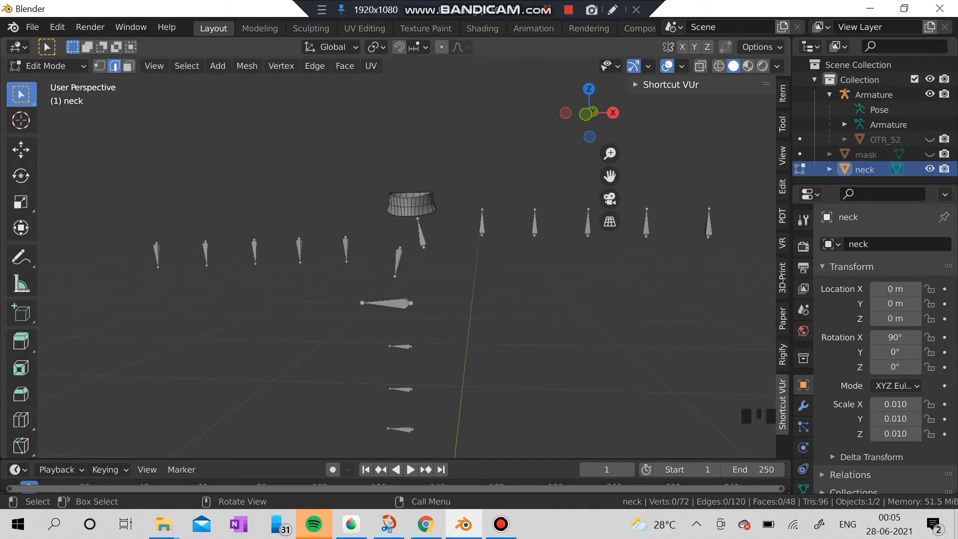
{"action": "left_click", "coordinate": [129, 66]}
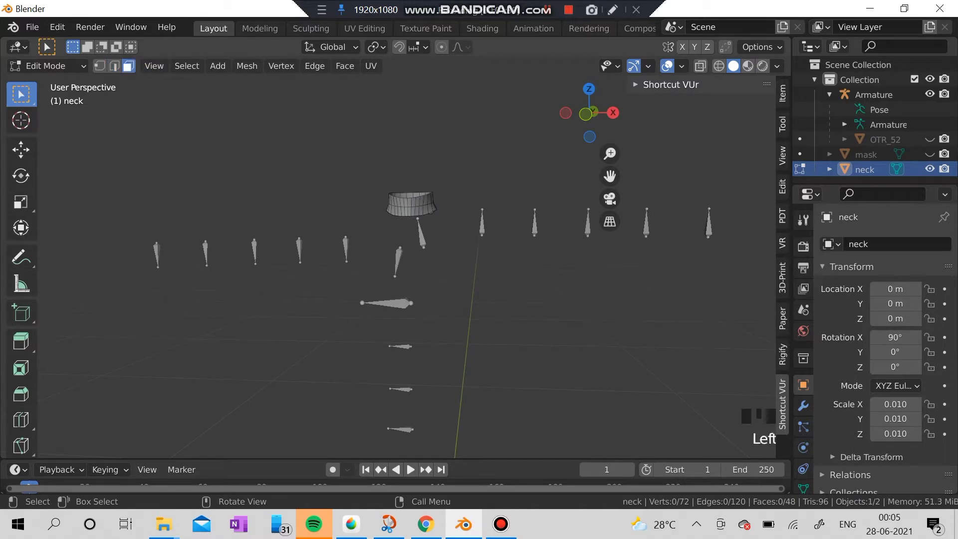
{"action": "left_click", "coordinate": [406, 211], "text": "alt+shift"}
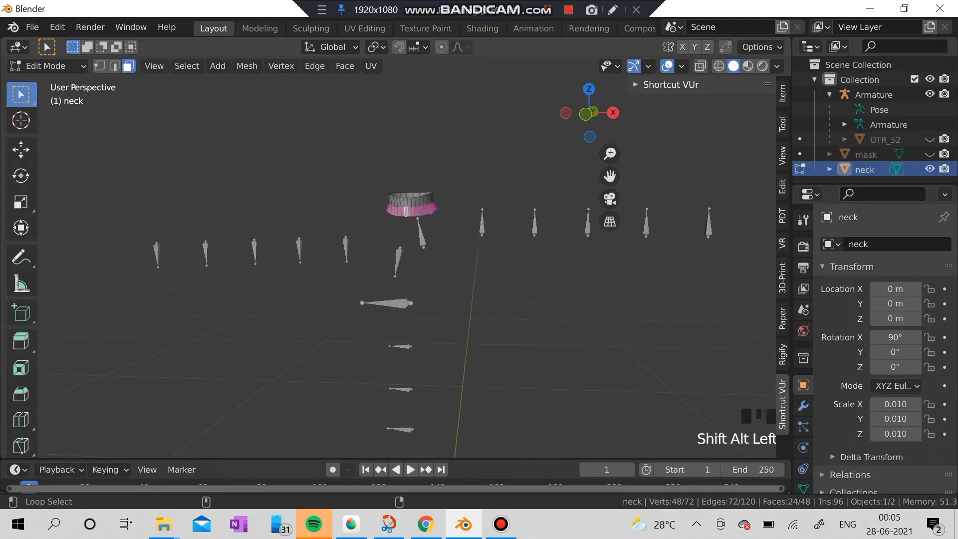
{"action": "key", "text": "Delete"}
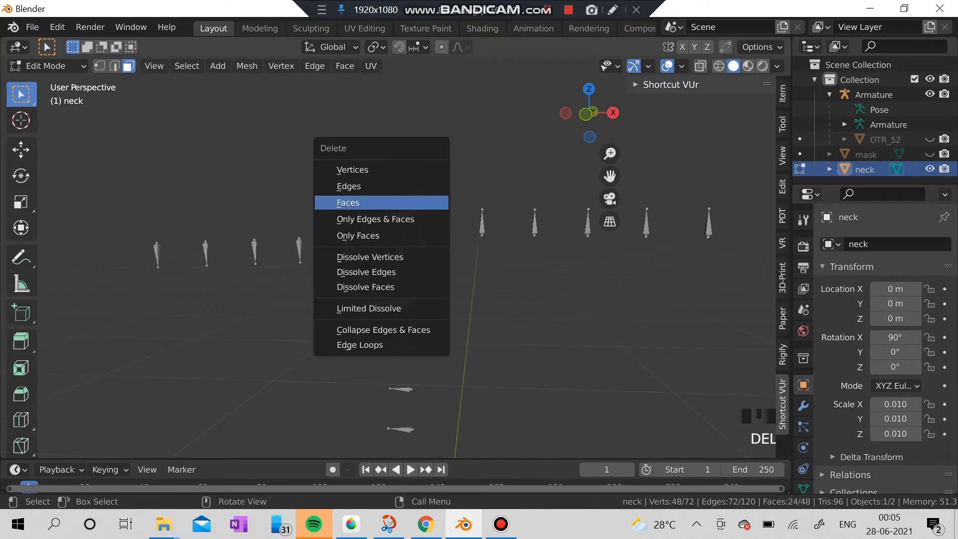
{"action": "key", "text": "Return"}
{"action": "scroll", "coordinate": [394, 259], "scroll_direction": "up", "scroll_amount": 4}
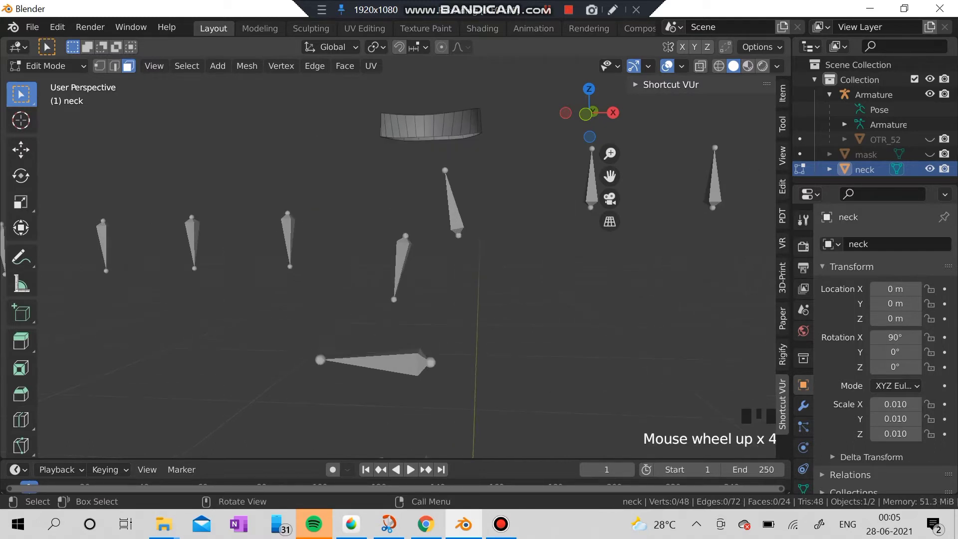
- Switch the neck mesh's selection mode to edges
{"action": "left_click", "coordinate": [114, 65]}
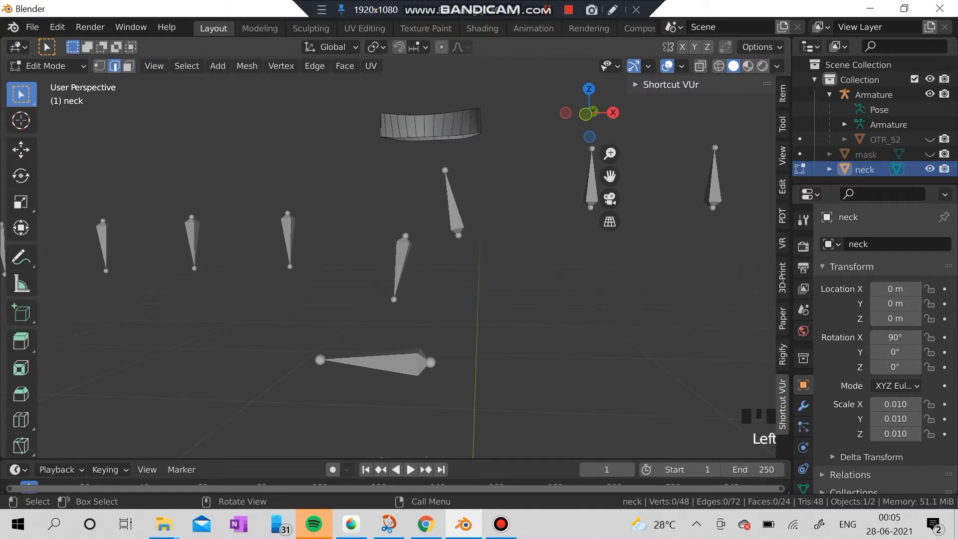
- Try to delete the visible upper edges of the neck band in solid shading, and undo the deletion
{"action": "left_click_drag", "start_coordinate": [351, 97], "coordinate": [518, 126]}
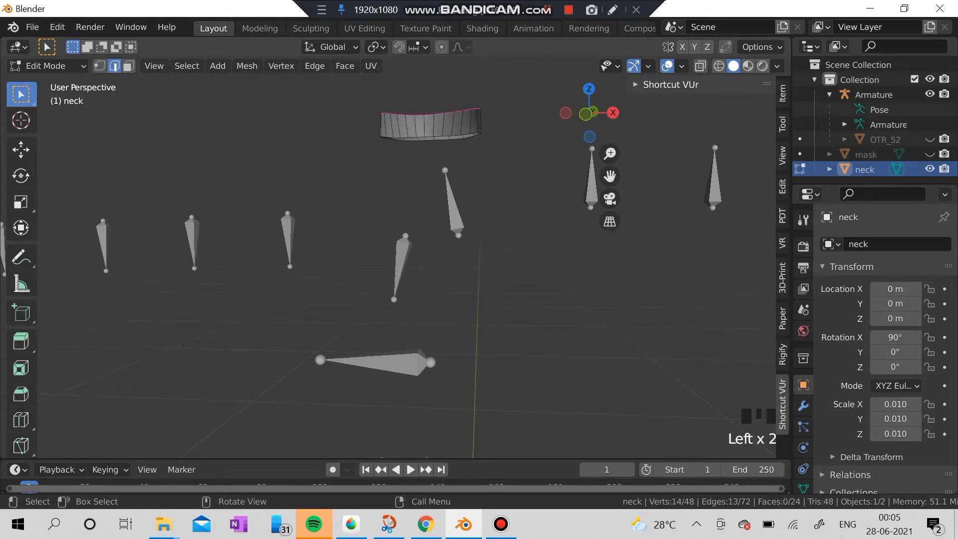
{"action": "key", "text": "Delete"}
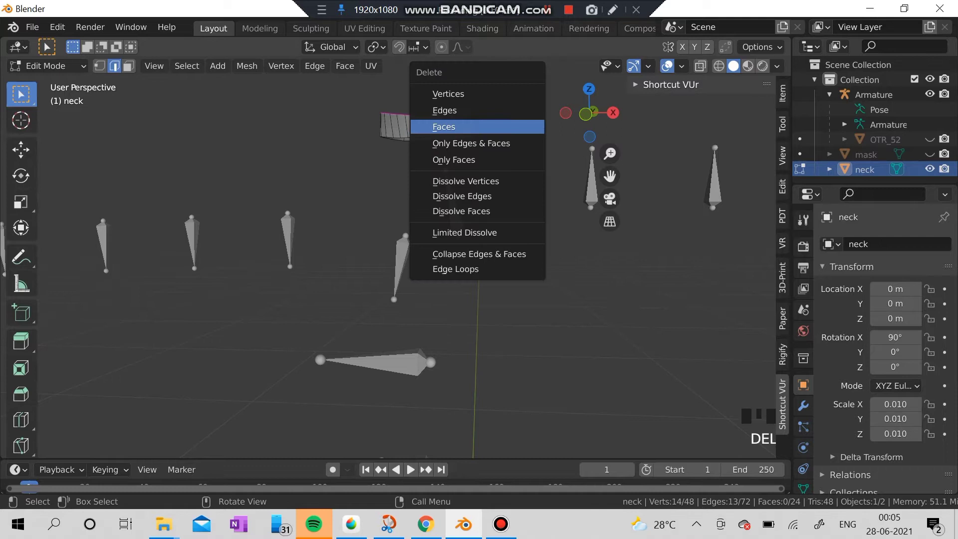
{"action": "left_click", "coordinate": [518, 110]}
{"action": "middle_click_drag", "start_coordinate": [518, 112], "coordinate": [518, 103]}
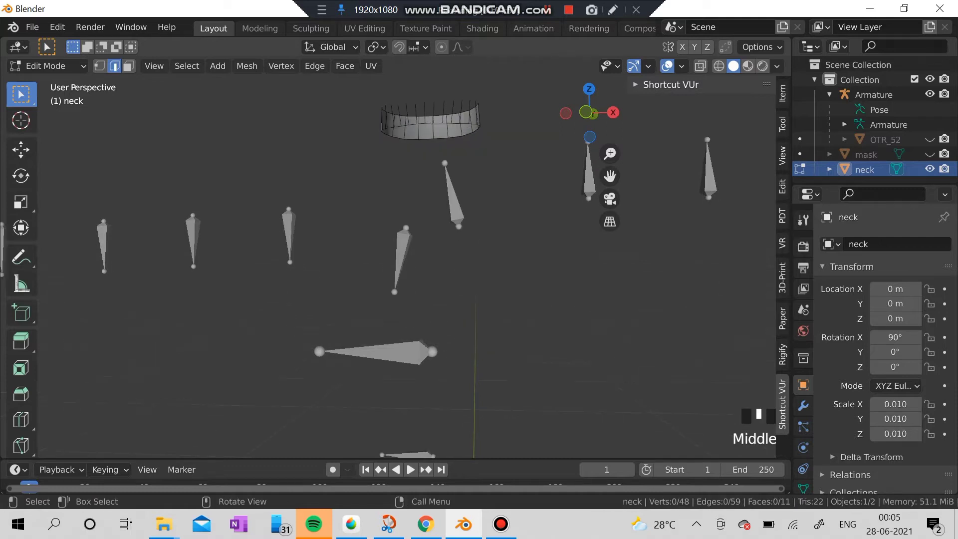
{"action": "key", "text": "ctrl+z"}
- Show the scene in wireframe and delete the complete upper edge loop of the neck band
{"action": "middle_click_drag", "start_coordinate": [451, 117], "coordinate": [462, 127]}
{"action": "left_click", "coordinate": [718, 66]}
{"action": "left_click", "coordinate": [529, 124]}
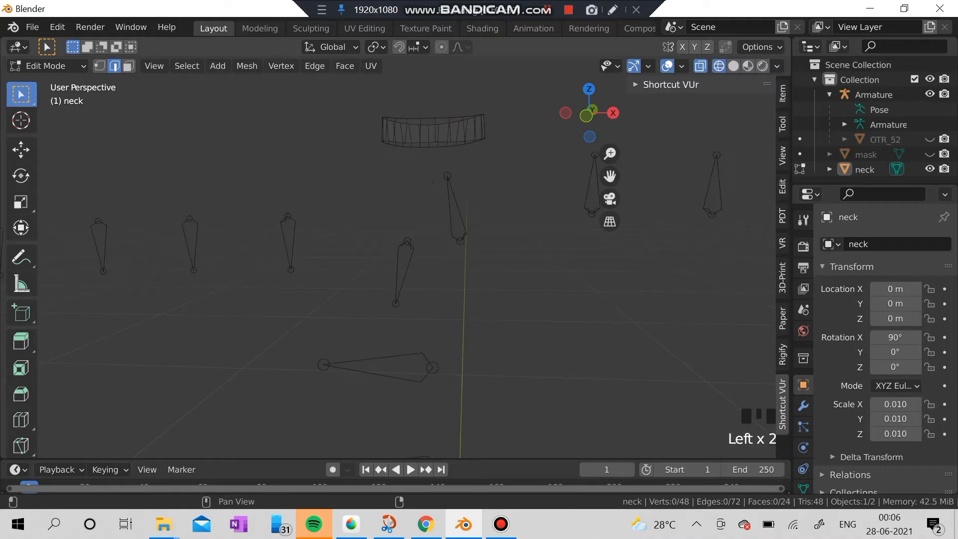
{"action": "middle_click_drag", "start_coordinate": [433, 182], "coordinate": [442, 185]}
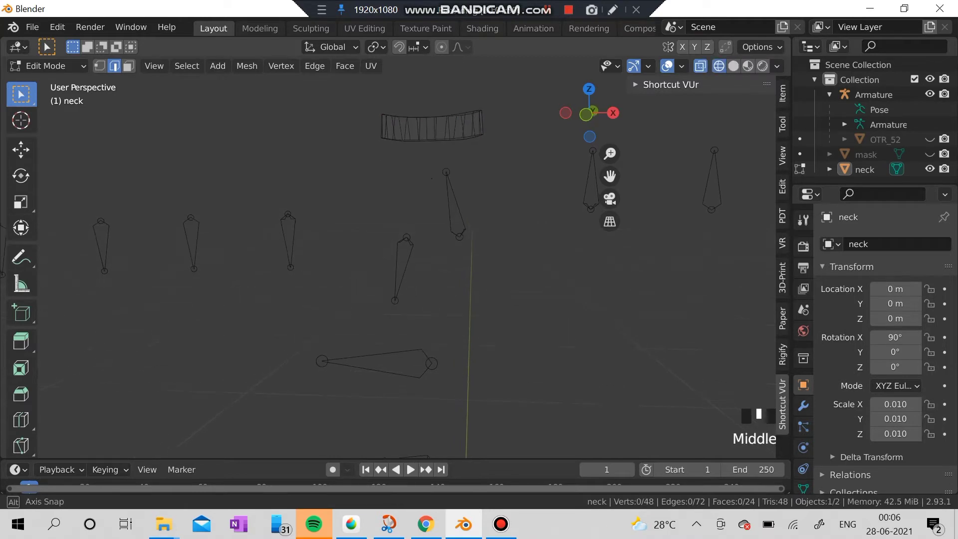
{"action": "left_click_drag", "start_coordinate": [342, 104], "coordinate": [523, 131]}
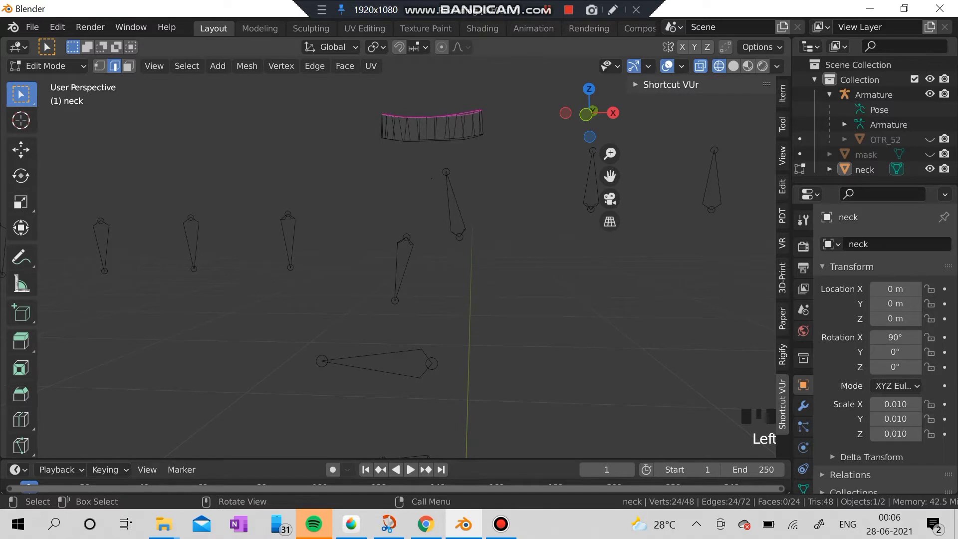
{"action": "left_click_drag", "start_coordinate": [363, 96], "coordinate": [499, 131], "text": "shift"}
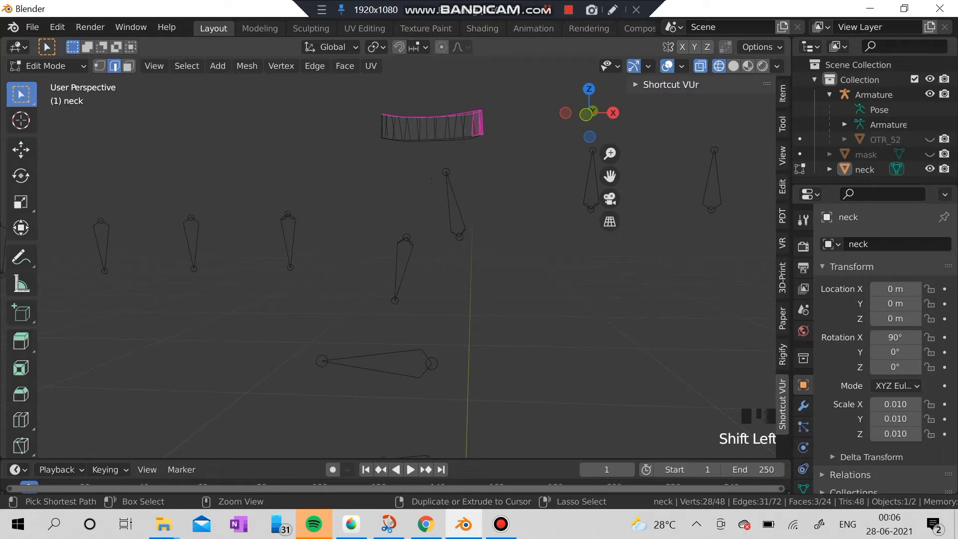
{"action": "key", "text": "ctrl+z"}
{"action": "key", "text": "Delete"}
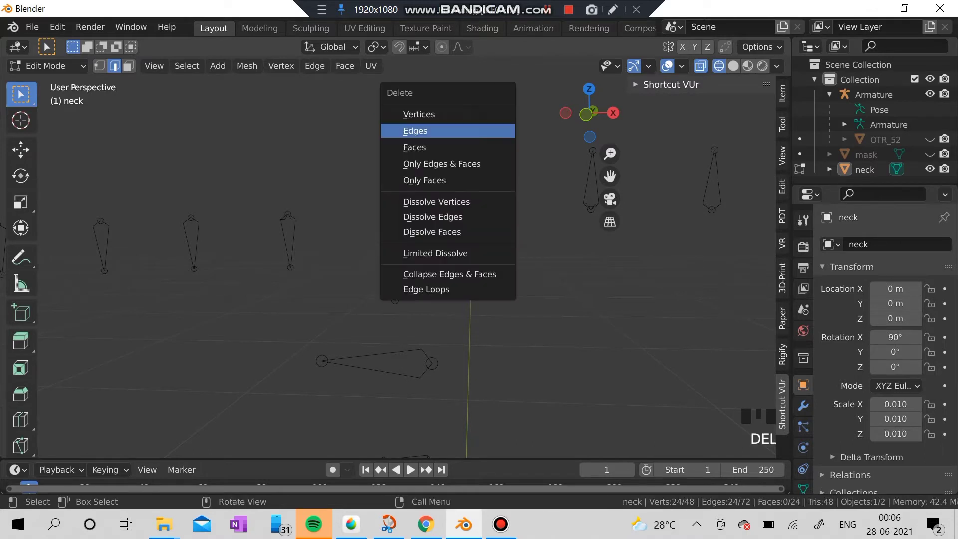
{"action": "left_click", "coordinate": [490, 131]}
- Select all the vertical edges standing on the remaining neck ring and delete them as edges
{"action": "mouse_move", "coordinate": [490, 131]}
{"action": "middle_mouse_down"}
{"action": "mouse_move", "coordinate": [495, 174]}
{"action": "mouse_move", "coordinate": [496, 130]}
{"action": "middle_mouse_up"}
{"action": "middle_click_drag", "start_coordinate": [438, 248], "coordinate": [440, 247]}
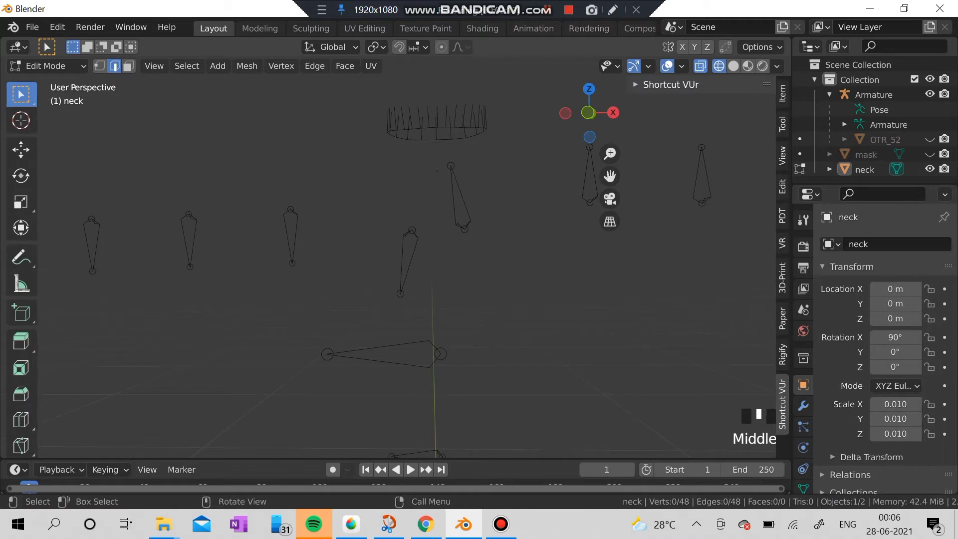
{"action": "left_click", "coordinate": [408, 128], "text": "shift"}
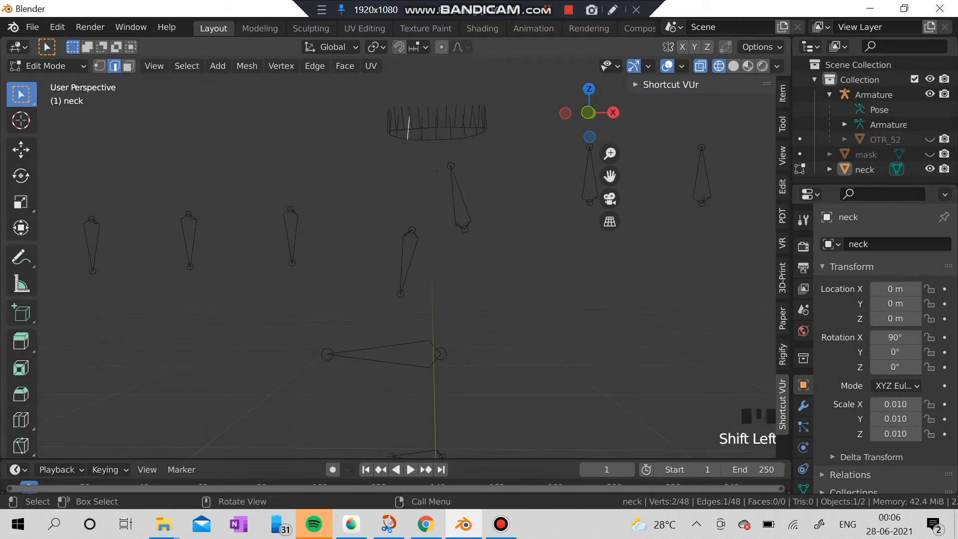
{"action": "left_click", "coordinate": [428, 119], "text": "shift"}
{"action": "left_click", "coordinate": [445, 117], "text": "shift"}
{"action": "left_click", "coordinate": [479, 116], "text": "shift"}
{"action": "left_click", "coordinate": [464, 125], "text": "shift"}
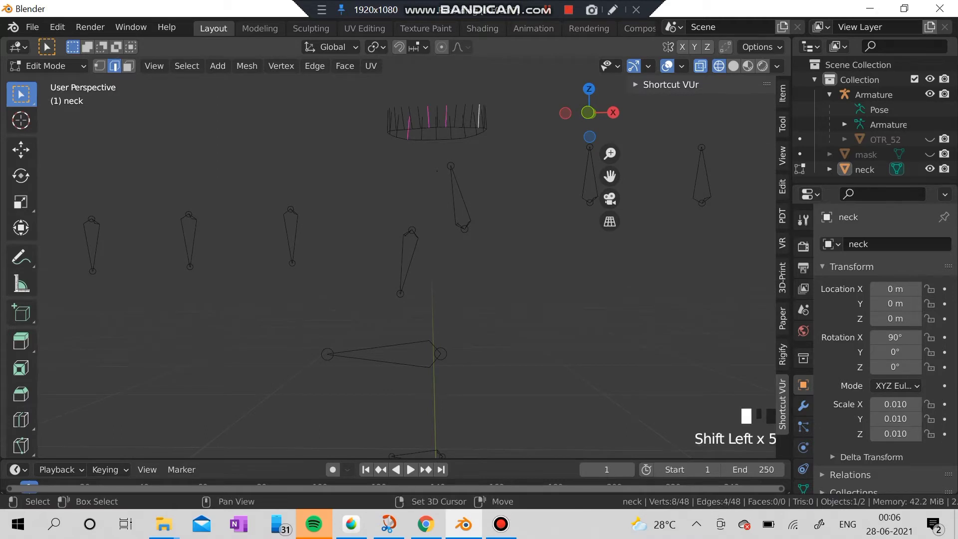
{"action": "left_click_drag", "start_coordinate": [455, 112], "coordinate": [384, 114], "text": "shift"}
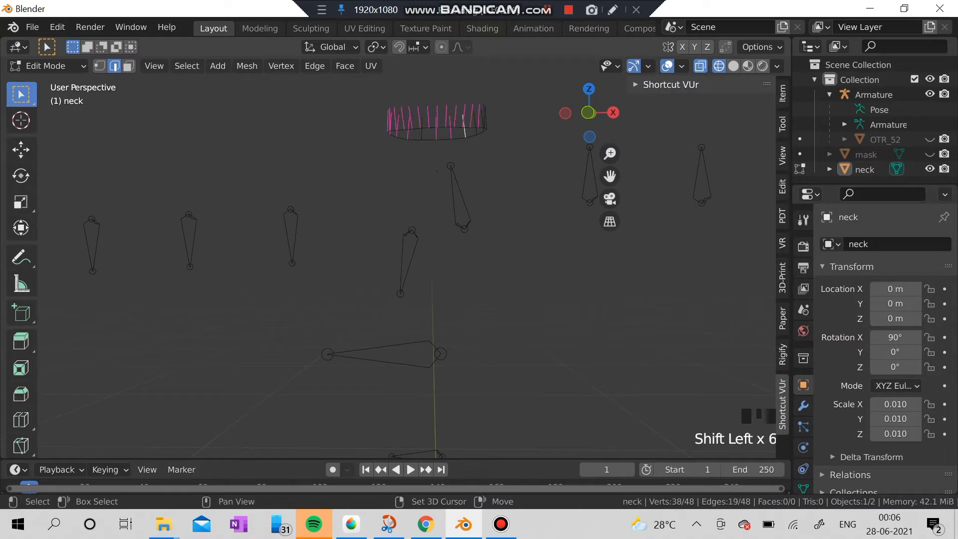
{"action": "middle_click_drag", "start_coordinate": [437, 171], "coordinate": [437, 216]}
{"action": "left_click_drag", "start_coordinate": [398, 129], "coordinate": [507, 156], "text": "shift"}
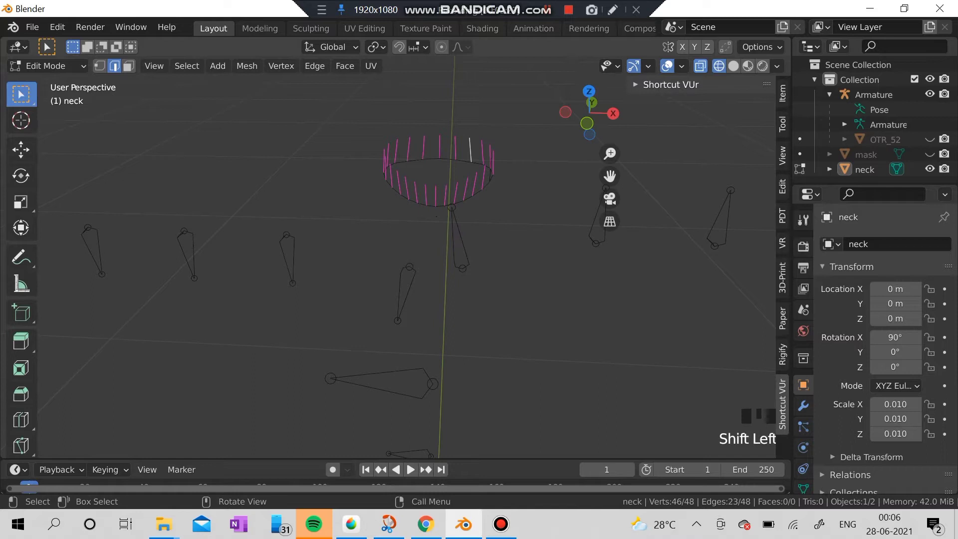
{"action": "middle_click_drag", "start_coordinate": [436, 216], "coordinate": [505, 160]}
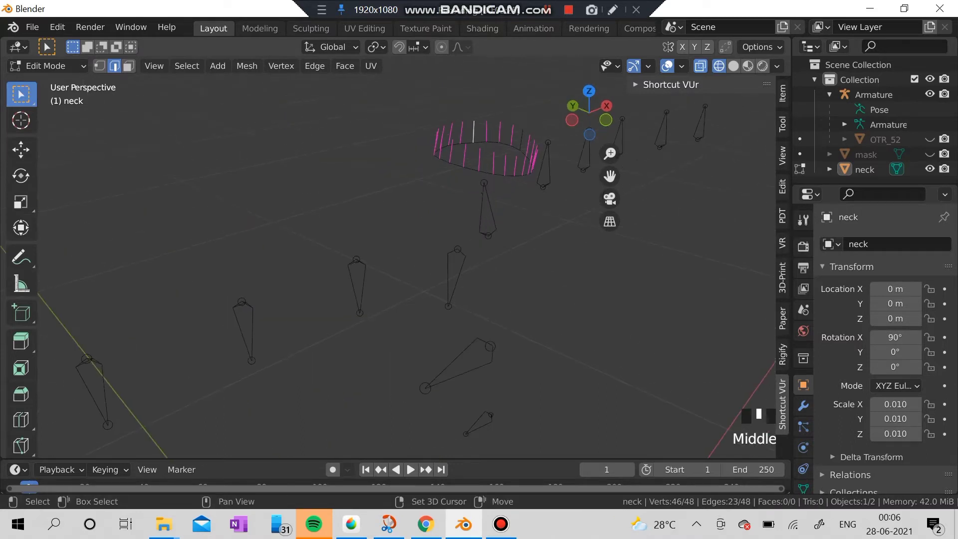
{"action": "left_click_drag", "start_coordinate": [510, 119], "coordinate": [548, 143], "text": "shift"}
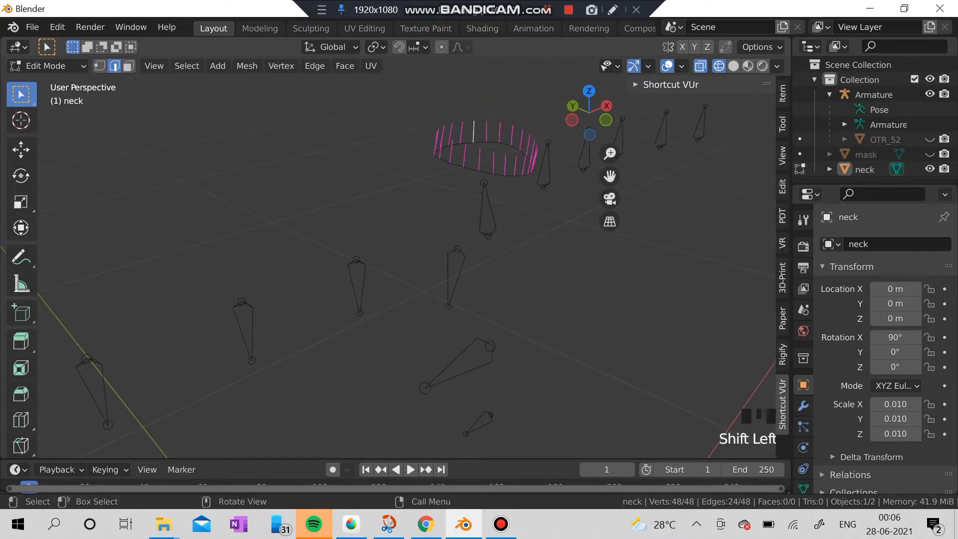
{"action": "key", "text": "Delete"}
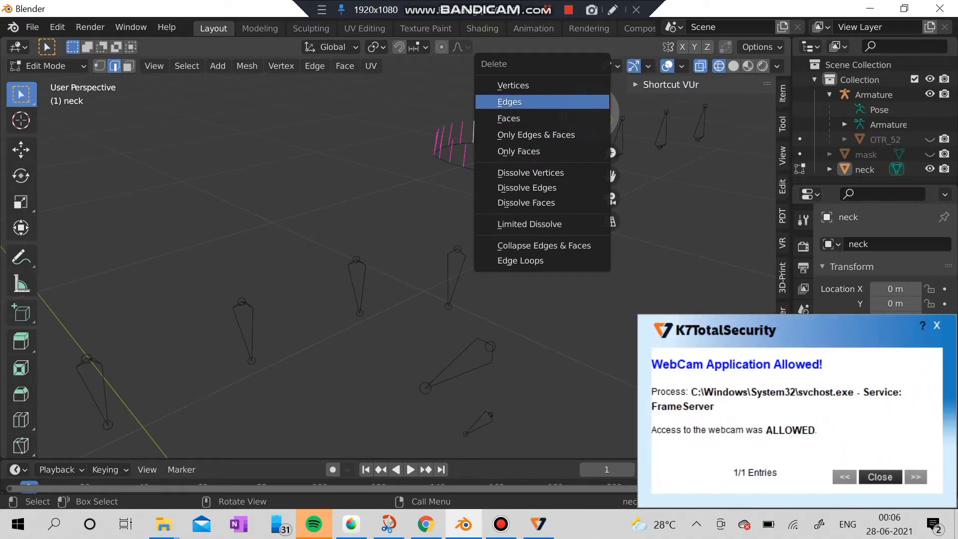
{"action": "left_click", "coordinate": [509, 101]}
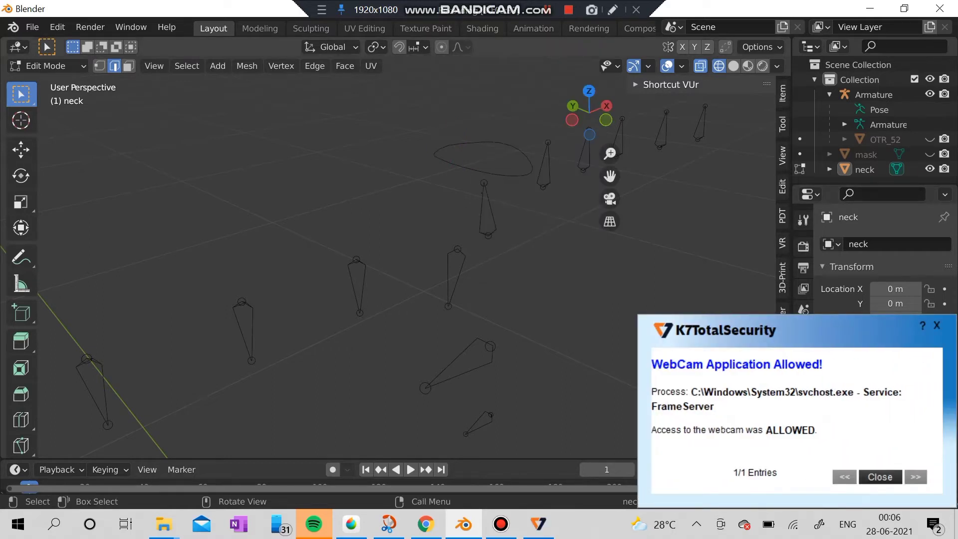
- Select all edges of the remaining neck ring
{"action": "scroll", "coordinate": [389, 269], "scroll_direction": "down", "scroll_amount": 2}
{"action": "scroll", "coordinate": [389, 269], "scroll_direction": "up", "scroll_amount": 2}
{"action": "middle_click_drag", "start_coordinate": [389, 270], "coordinate": [366, 265]}
{"action": "scroll", "coordinate": [473, 188], "scroll_direction": "up", "scroll_amount": 2}
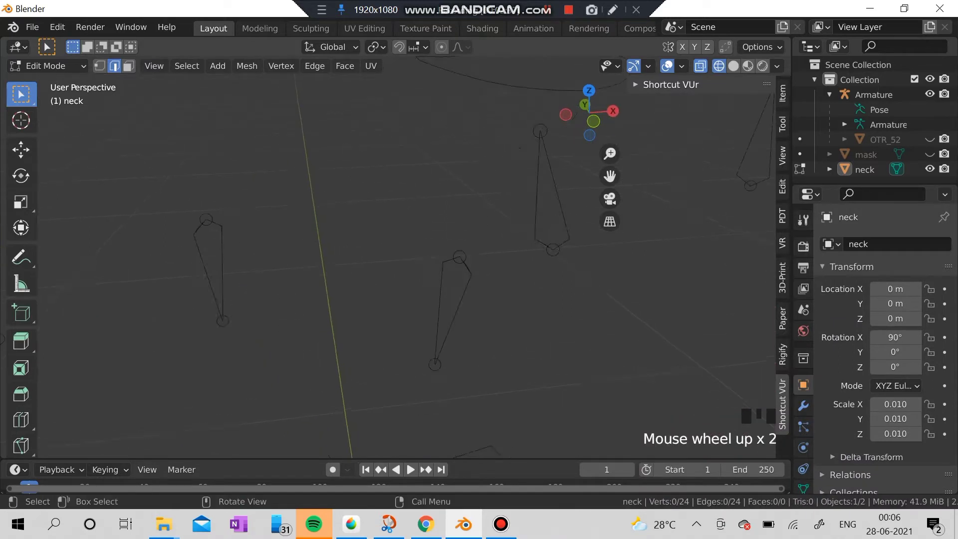
{"action": "scroll", "coordinate": [473, 188], "scroll_direction": "down", "scroll_amount": 1}
{"action": "left_click_drag", "start_coordinate": [485, 160], "coordinate": [536, 202]}
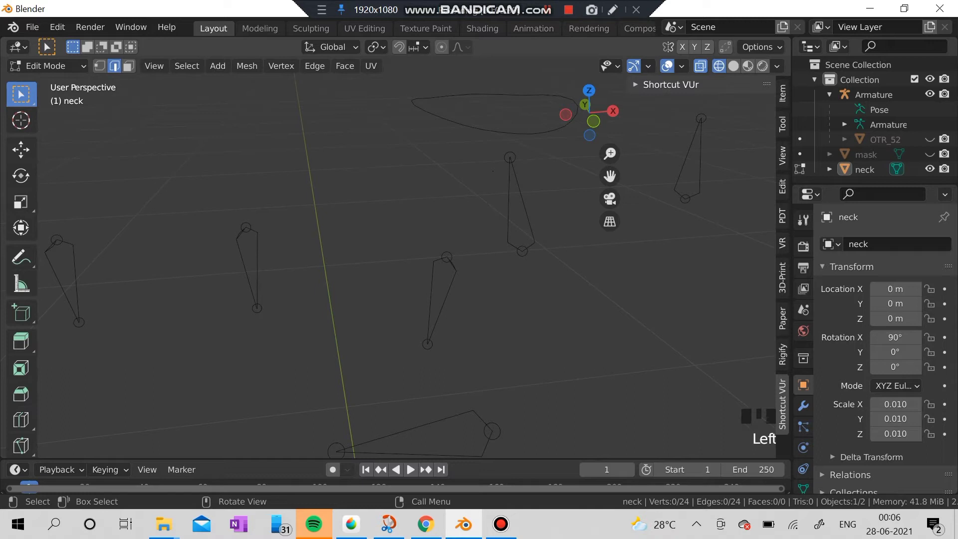
{"action": "scroll", "coordinate": [407, 265], "scroll_direction": "down", "scroll_amount": 4}
{"action": "left_click", "coordinate": [45, 66]}
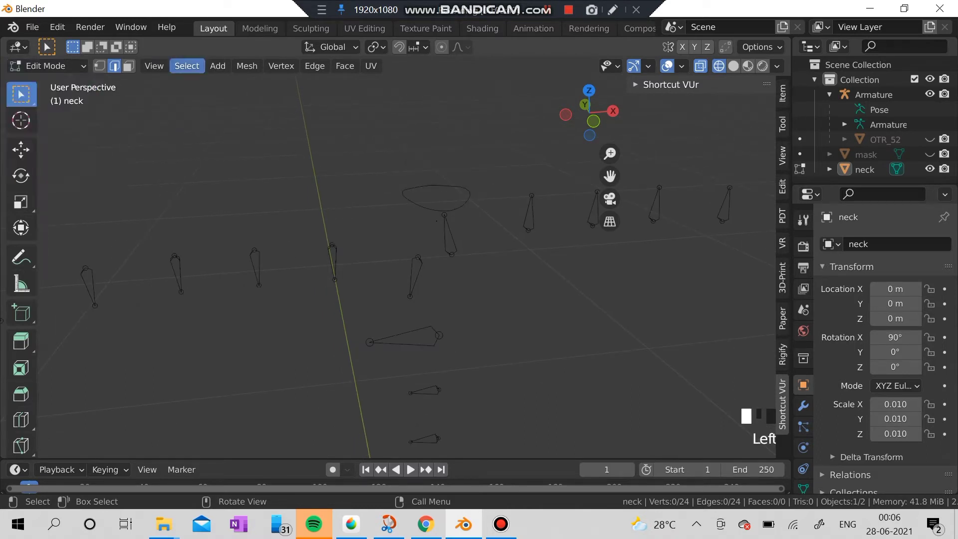
{"action": "left_click", "coordinate": [187, 65]}
{"action": "left_click", "coordinate": [197, 84]}
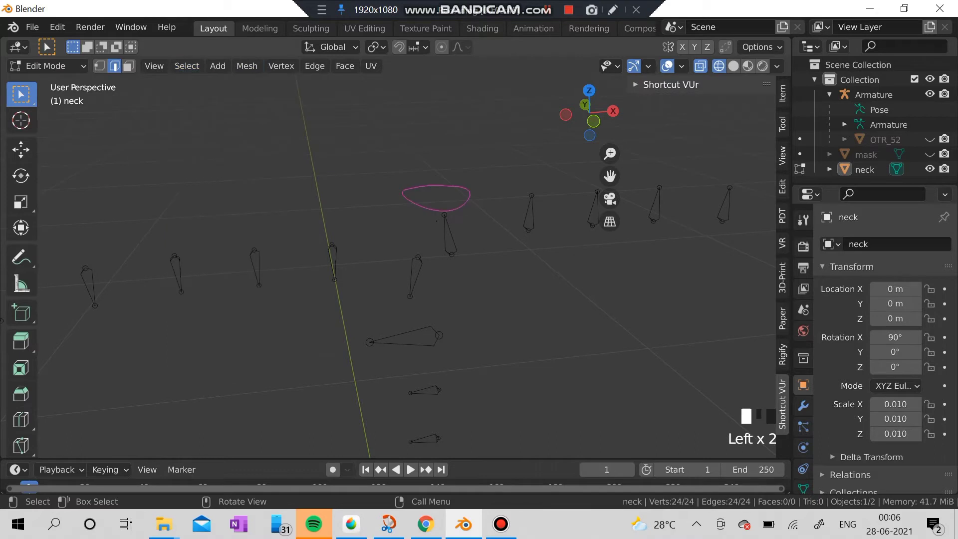
{"action": "left_click", "coordinate": [247, 65]}
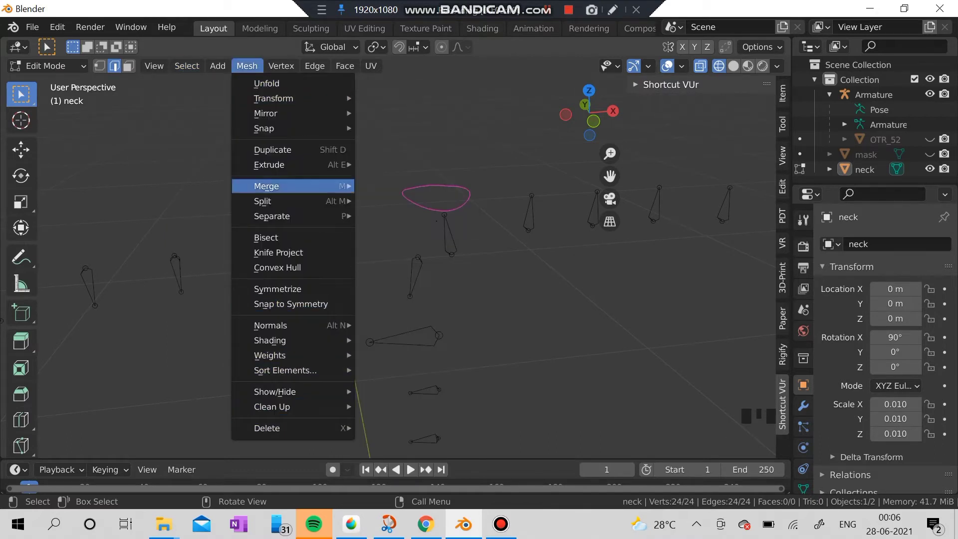
{"action": "mouse_move", "coordinate": [295, 99]}
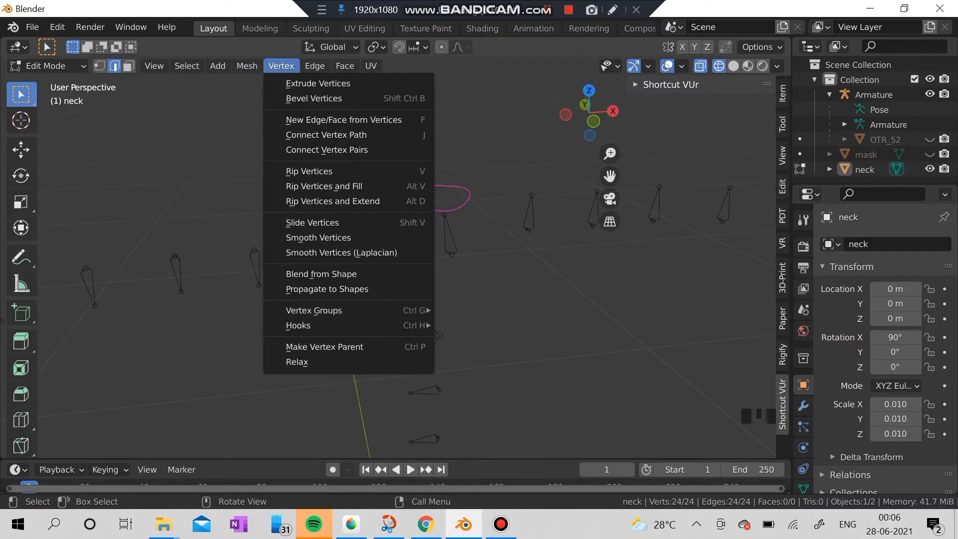
- Return the neck to Object Mode and deselect everything
{"action": "mouse_move", "coordinate": [315, 66]}
{"action": "left_click", "coordinate": [47, 66]}
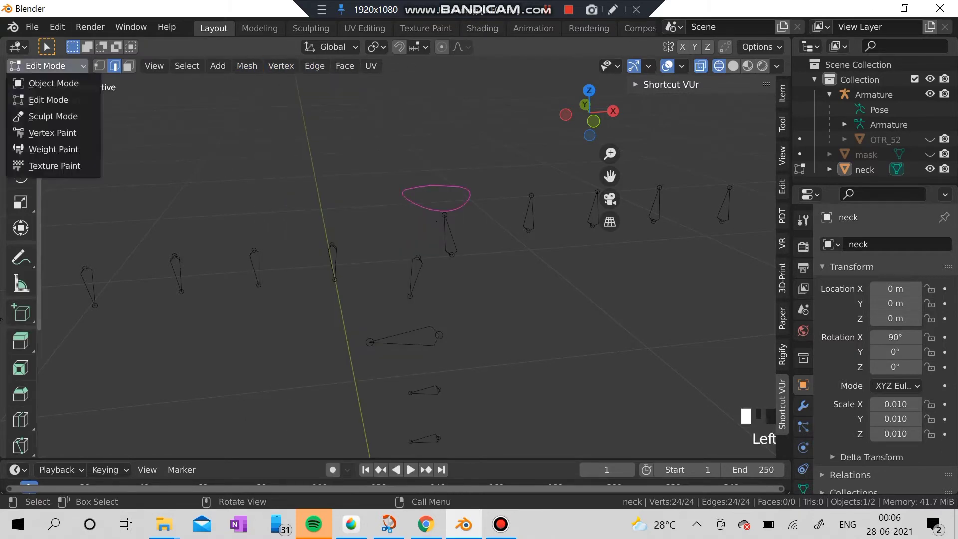
{"action": "left_click", "coordinate": [54, 84]}
{"action": "left_click_drag", "start_coordinate": [302, 136], "coordinate": [592, 247]}
{"action": "left_click", "coordinate": [591, 250]}
- Select the neck ring object and convert it to a curve
{"action": "middle_click_drag", "start_coordinate": [479, 225], "coordinate": [454, 213]}
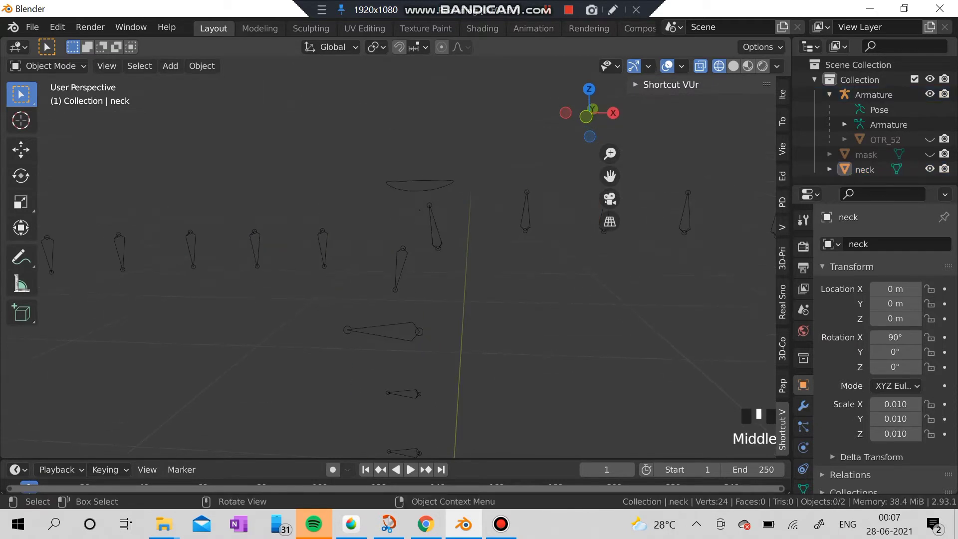
{"action": "left_click", "coordinate": [421, 189]}
{"action": "left_click", "coordinate": [202, 66]}
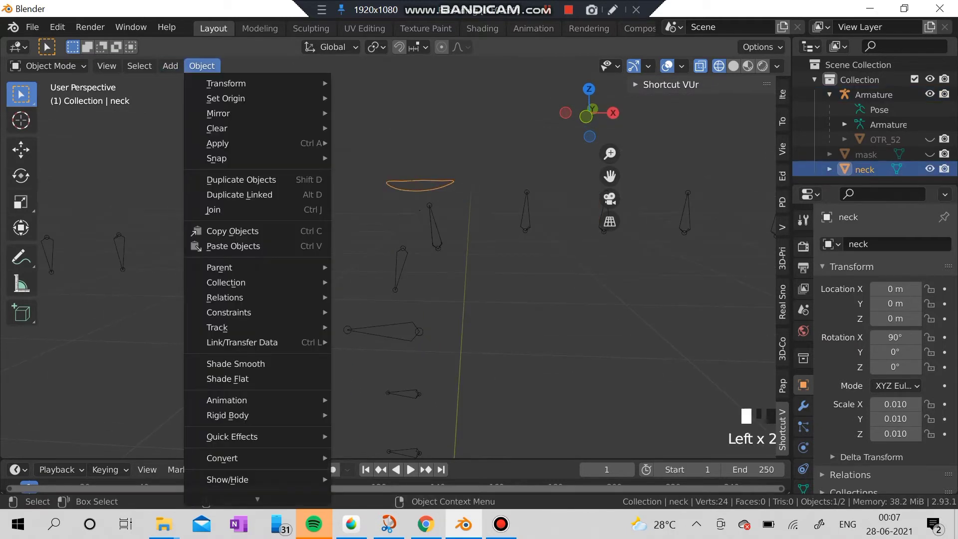
{"action": "mouse_move", "coordinate": [224, 458]}
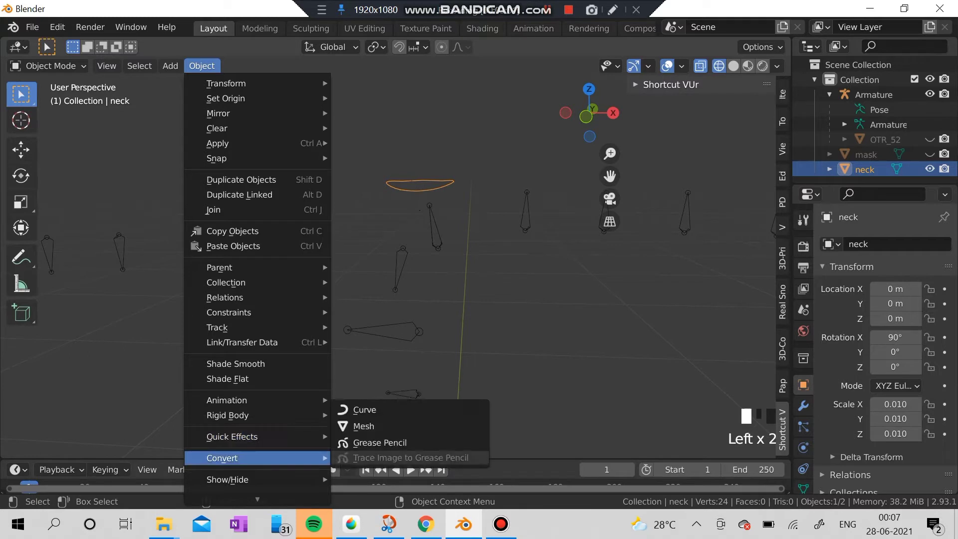
{"action": "left_click", "coordinate": [365, 409]}
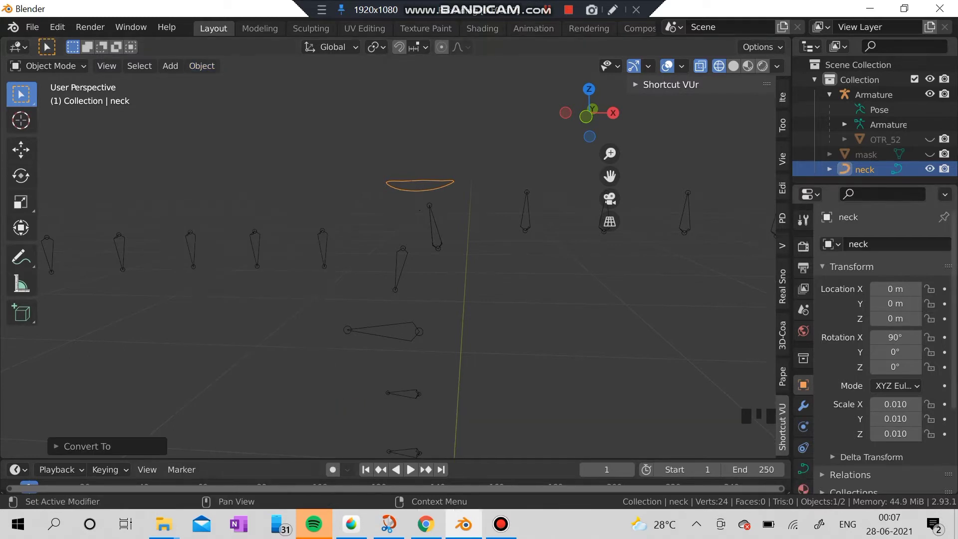
- Bring up the neck curve's data properties and filter them with "be" to reach the Bevel settings
{"action": "left_click", "coordinate": [803, 405]}
{"action": "left_click", "coordinate": [803, 426]}
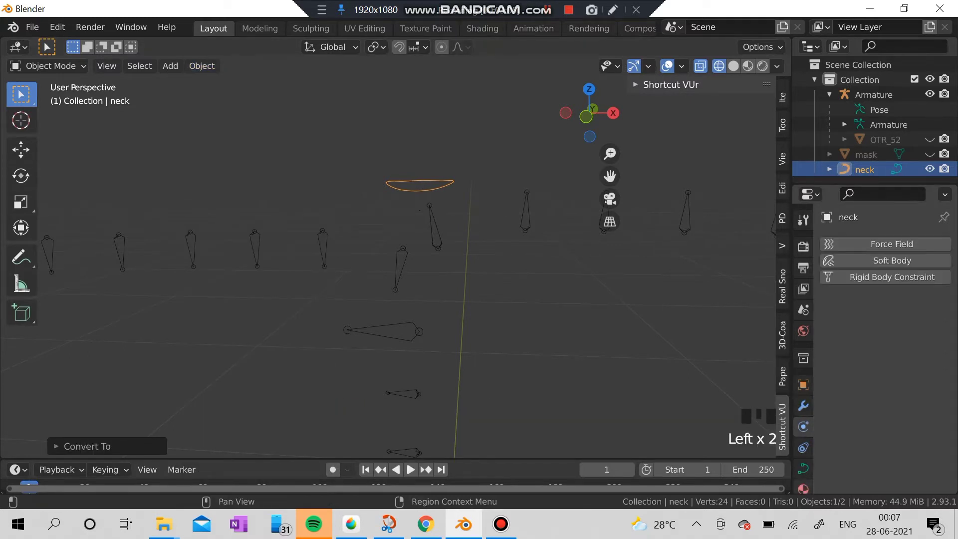
{"action": "left_click", "coordinate": [803, 469]}
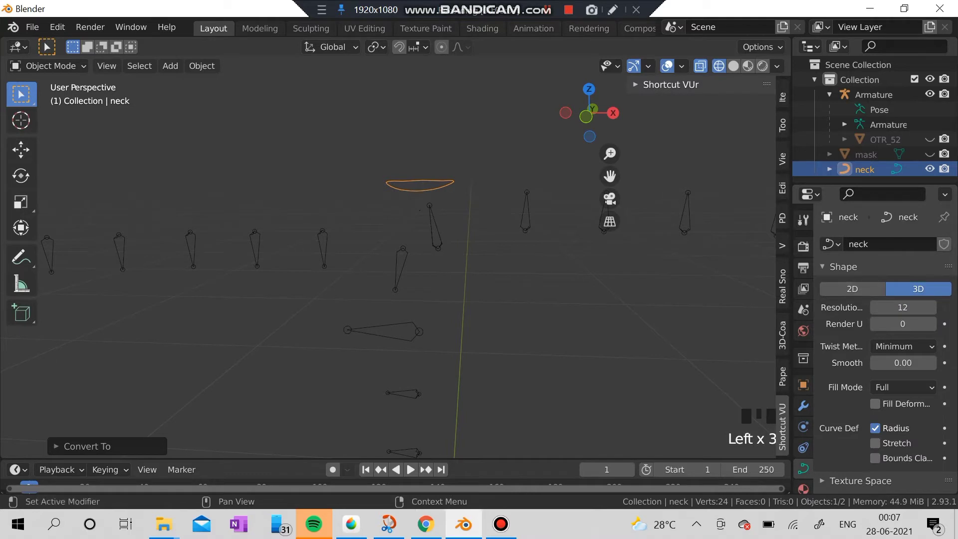
{"action": "scroll", "coordinate": [886, 349], "scroll_direction": "down", "scroll_amount": 2}
{"action": "scroll", "coordinate": [886, 349], "scroll_direction": "down", "scroll_amount": 18}
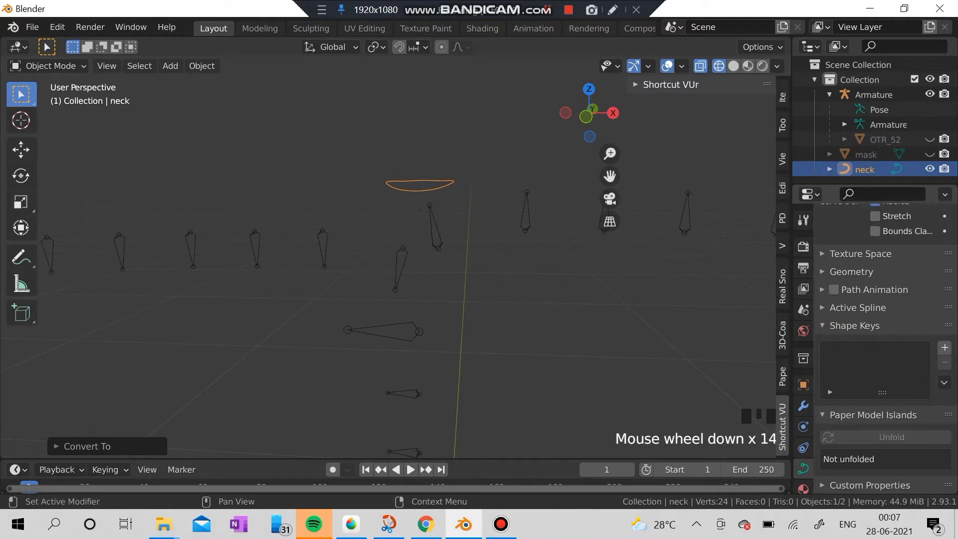
{"action": "scroll", "coordinate": [804, 450], "scroll_direction": "down", "scroll_amount": 4}
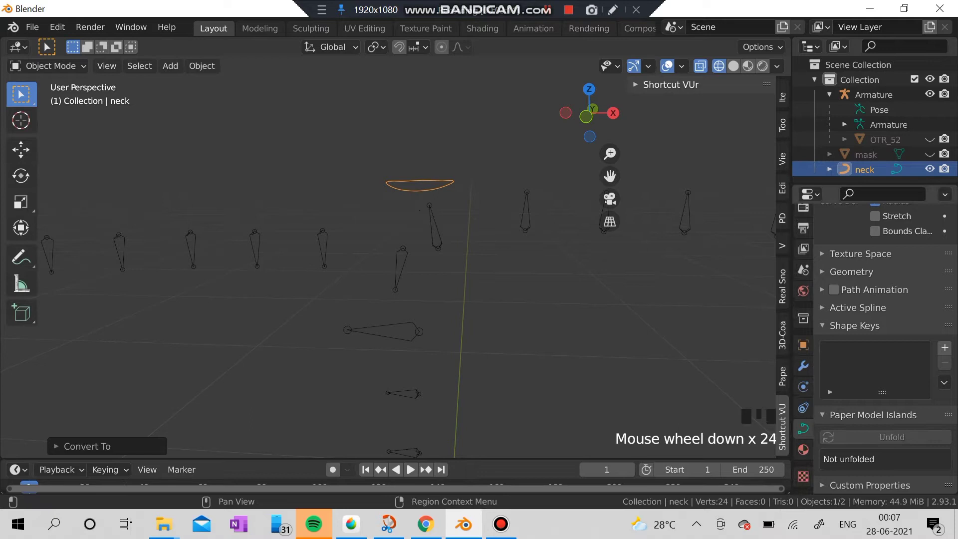
{"action": "scroll", "coordinate": [886, 399], "scroll_direction": "up", "scroll_amount": 1}
{"action": "scroll", "coordinate": [886, 350], "scroll_direction": "up", "scroll_amount": 17}
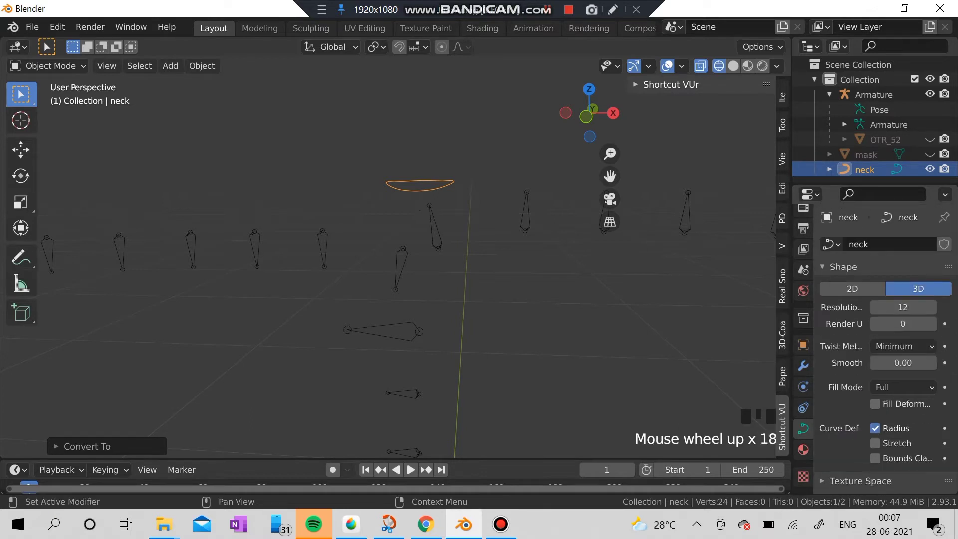
{"action": "left_click", "coordinate": [878, 195]}
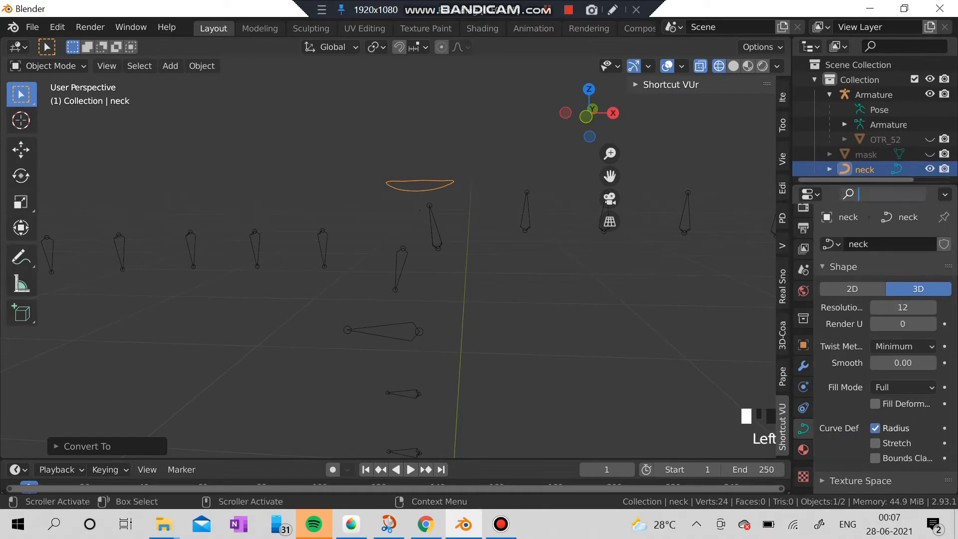
{"action": "type", "text": "be"}
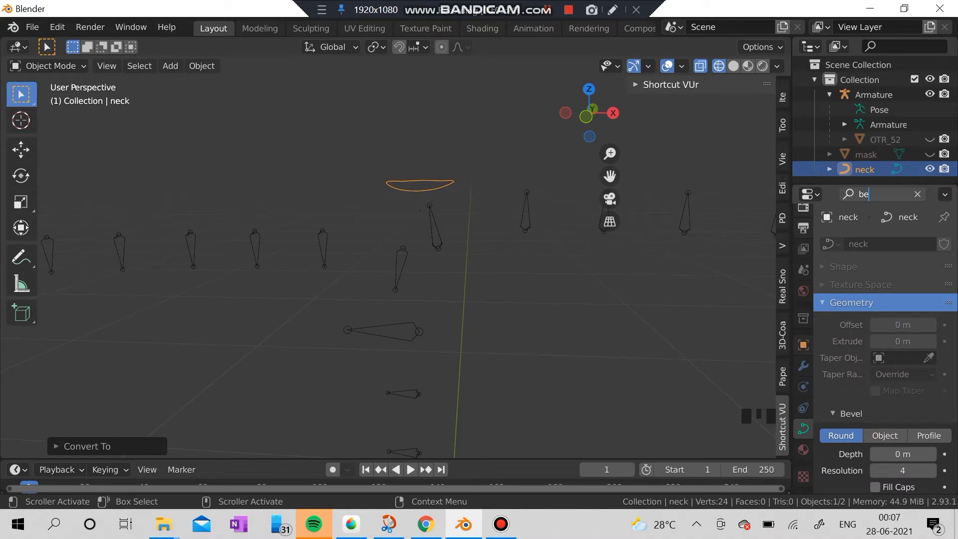
{"action": "key", "text": "Return"}
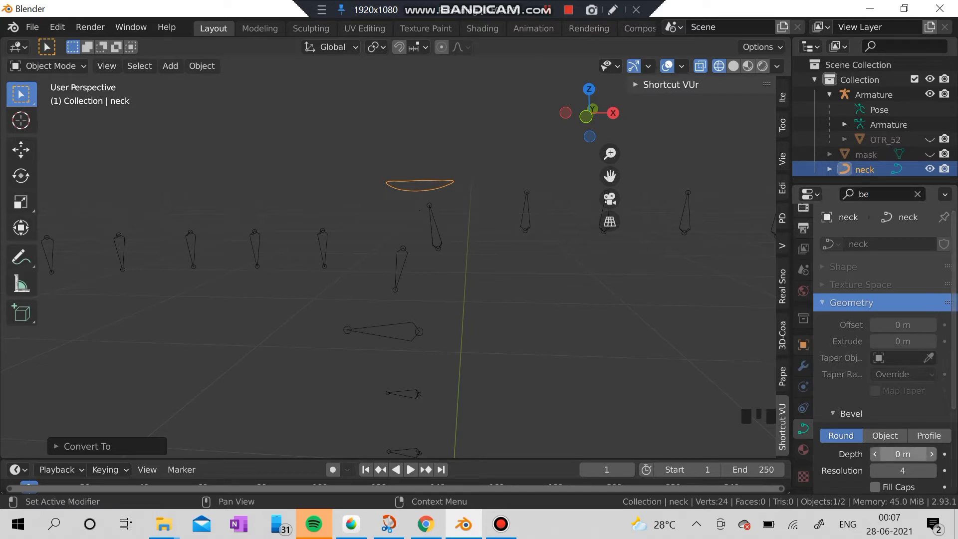
- Set the neck curve's round bevel depth to 0.33 m and deselect the curve, staying in Object Mode
{"action": "left_click_drag", "start_coordinate": [903, 454], "coordinate": [911, 454]}
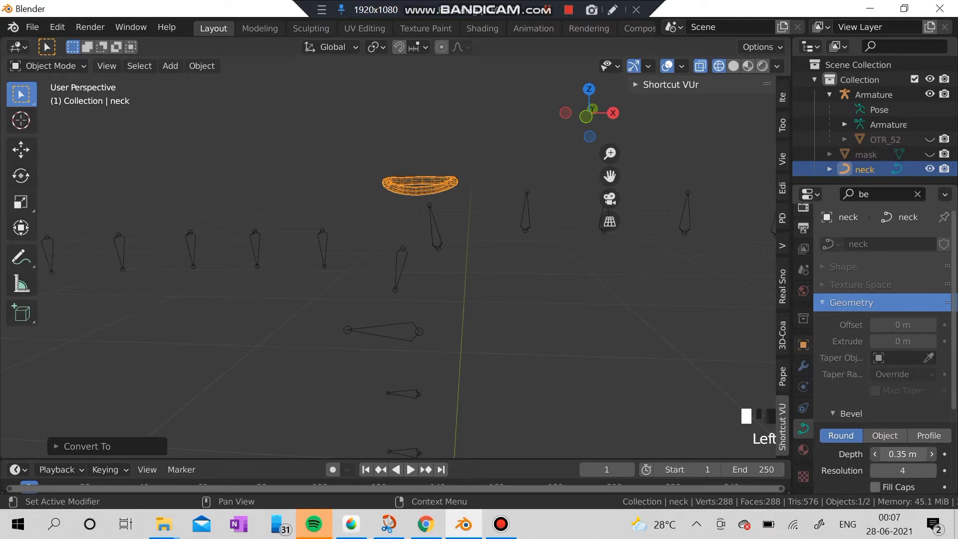
{"action": "left_click", "coordinate": [559, 309]}
{"action": "scroll", "coordinate": [499, 280], "scroll_direction": "up", "scroll_amount": 5}
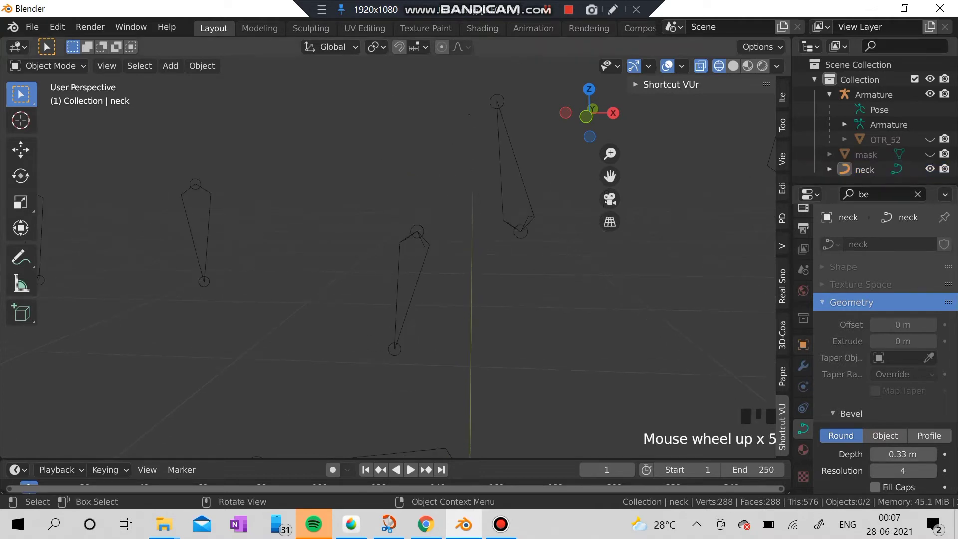
{"action": "scroll", "coordinate": [499, 279], "scroll_direction": "down", "scroll_amount": 3}
{"action": "mouse_move", "coordinate": [499, 279]}
{"action": "middle_mouse_down"}
{"action": "mouse_move", "coordinate": [496, 342]}
{"action": "mouse_move", "coordinate": [503, 278]}
{"action": "middle_mouse_up"}
{"action": "left_click", "coordinate": [48, 66]}
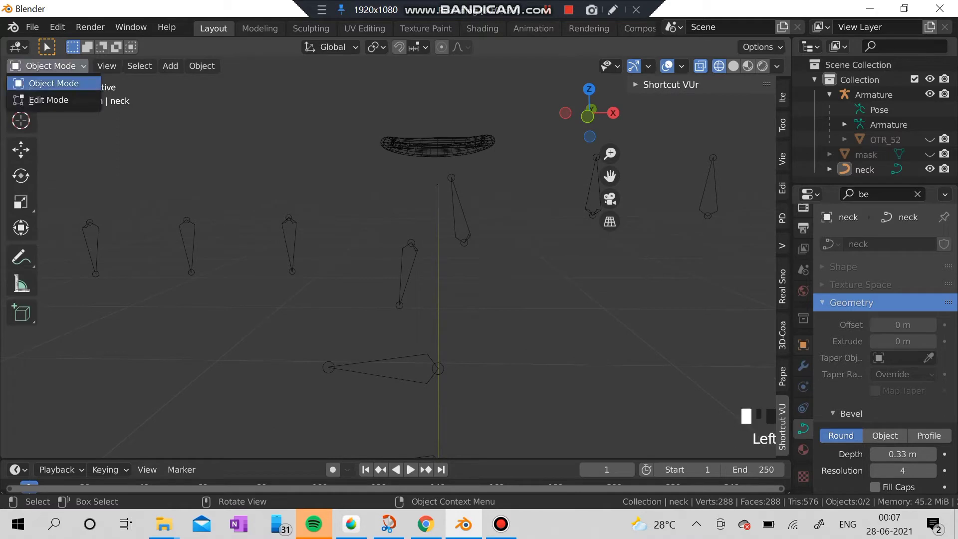
{"action": "left_click", "coordinate": [45, 81]}
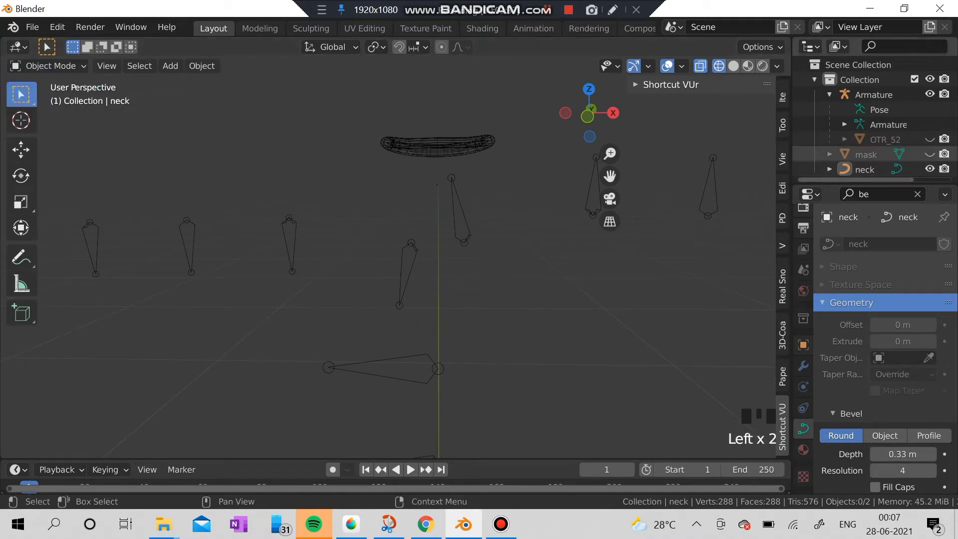
- Unhide the mask body in solid shading and select the beveled ring around its neck
{"action": "left_click", "coordinate": [930, 155]}
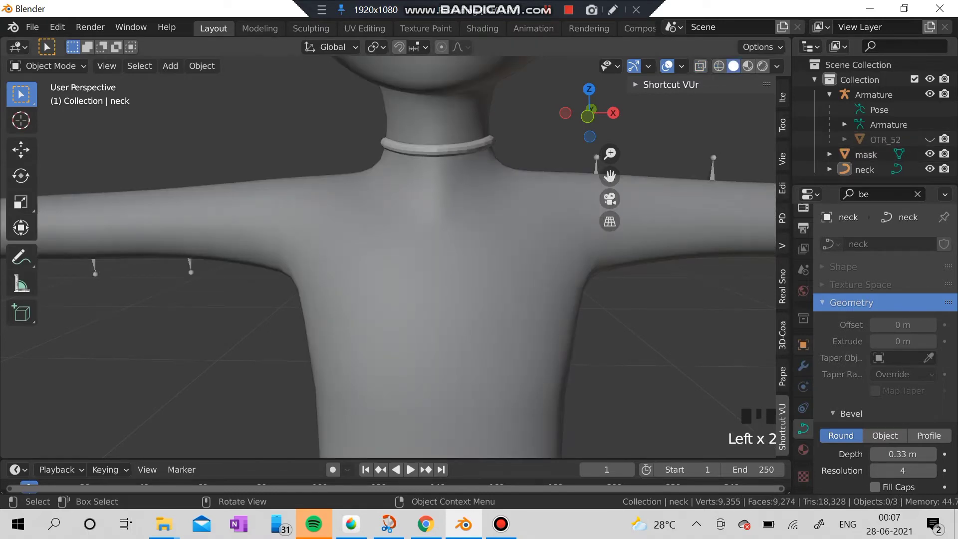
{"action": "scroll", "coordinate": [390, 257], "scroll_direction": "down", "scroll_amount": 3}
{"action": "middle_click_drag", "start_coordinate": [390, 257], "coordinate": [459, 250]}
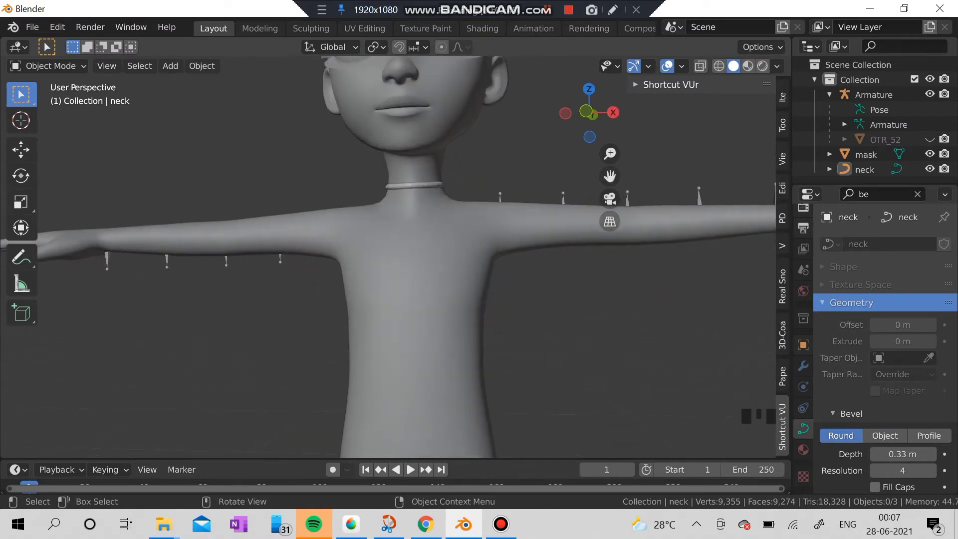
{"action": "scroll", "coordinate": [459, 249], "scroll_direction": "up", "scroll_amount": 3}
{"action": "scroll", "coordinate": [460, 250], "scroll_direction": "down", "scroll_amount": 1}
{"action": "left_click", "coordinate": [425, 148]}
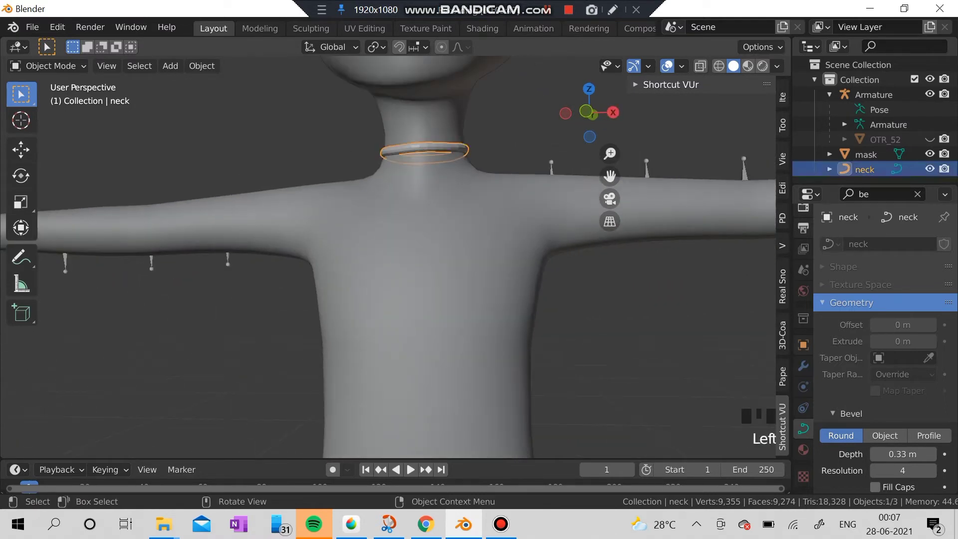
{"action": "middle_click_drag", "start_coordinate": [425, 150], "coordinate": [434, 155]}
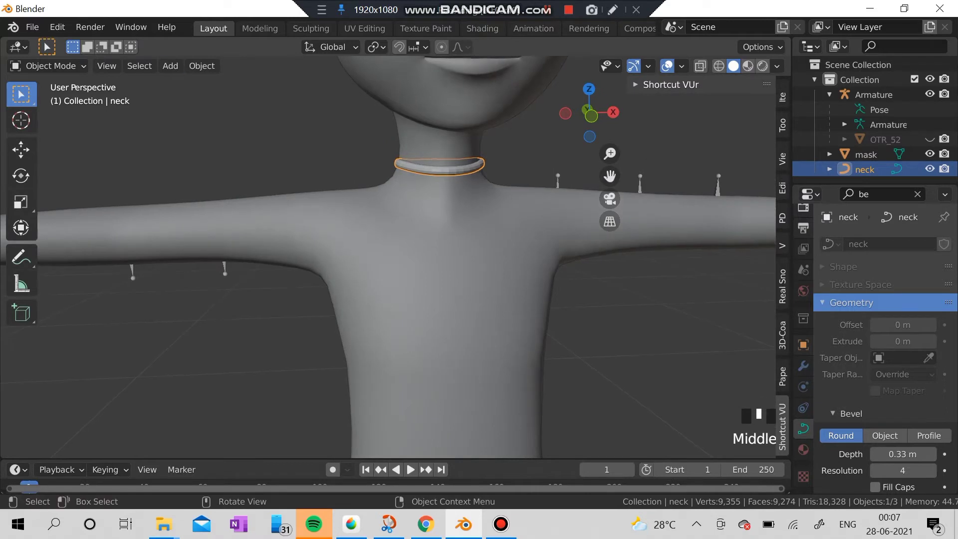
- Add a Gem mesh from the Diamonds primitives
{"action": "left_click", "coordinate": [171, 65]}
{"action": "mouse_move", "coordinate": [191, 83]}
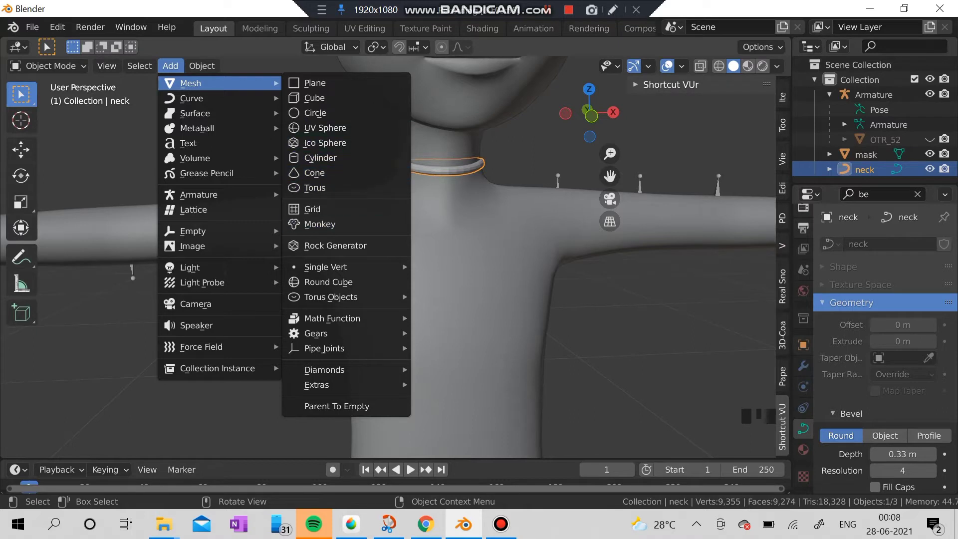
{"action": "mouse_move", "coordinate": [325, 348]}
{"action": "mouse_move", "coordinate": [331, 297]}
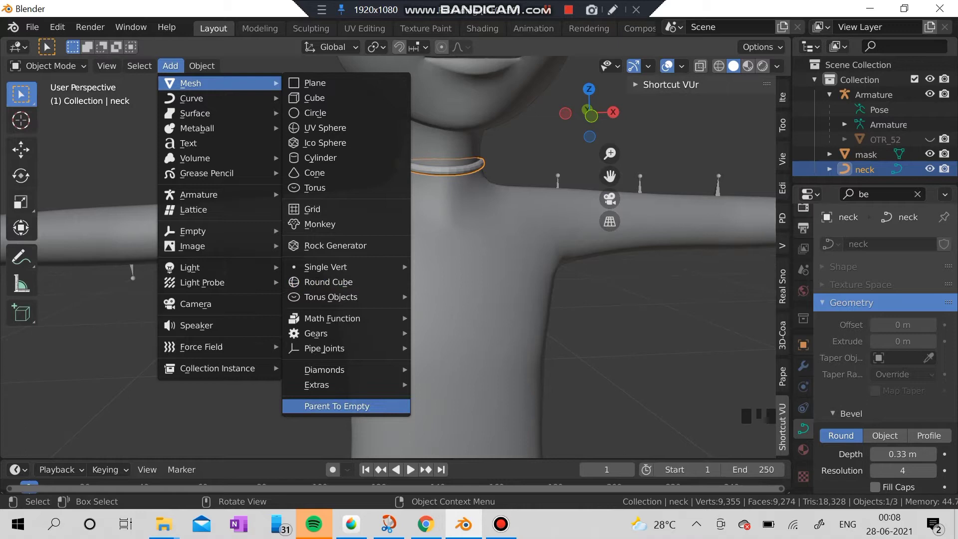
{"action": "mouse_move", "coordinate": [319, 384]}
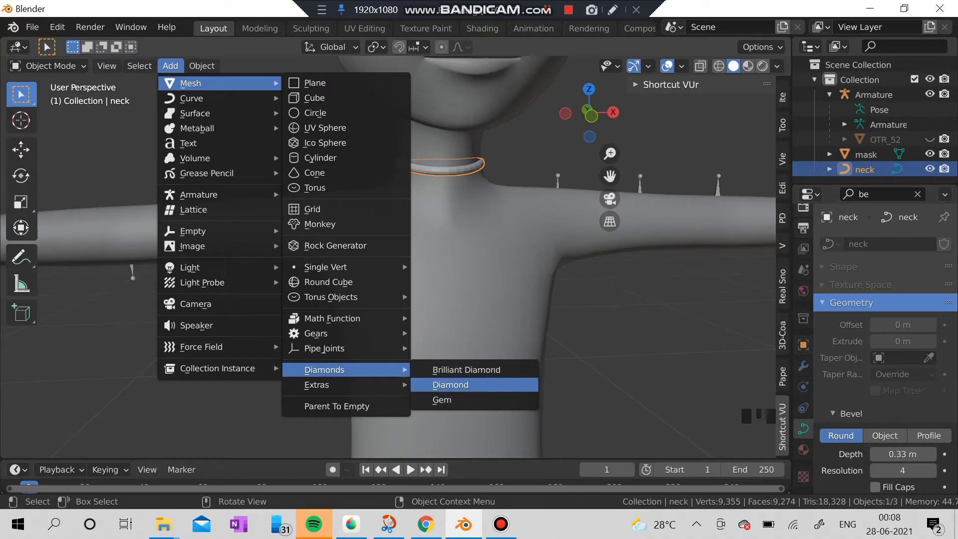
{"action": "left_click", "coordinate": [442, 400]}
{"action": "scroll", "coordinate": [390, 257], "scroll_direction": "down", "scroll_amount": 15}
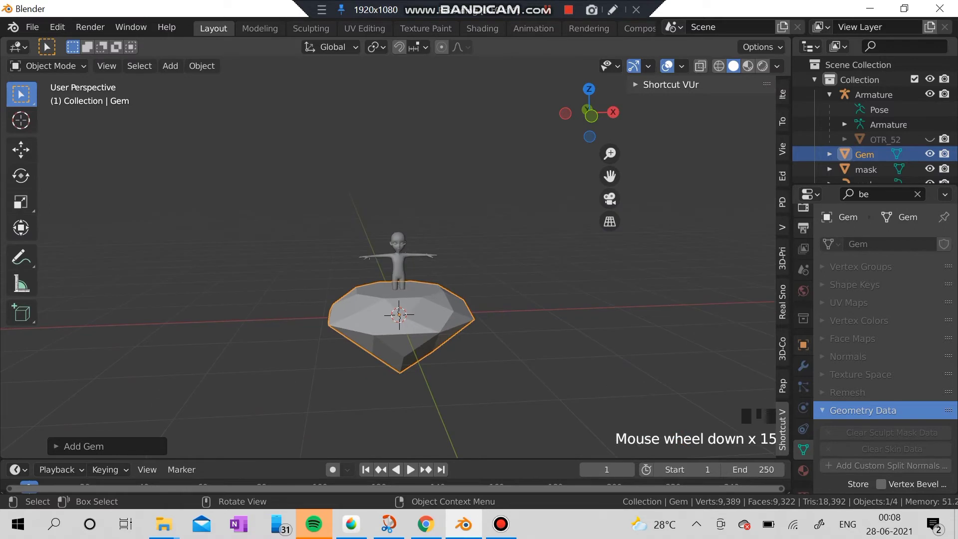
- Scale the gem down uniformly to about a third of its original size
{"action": "key", "text": "s"}
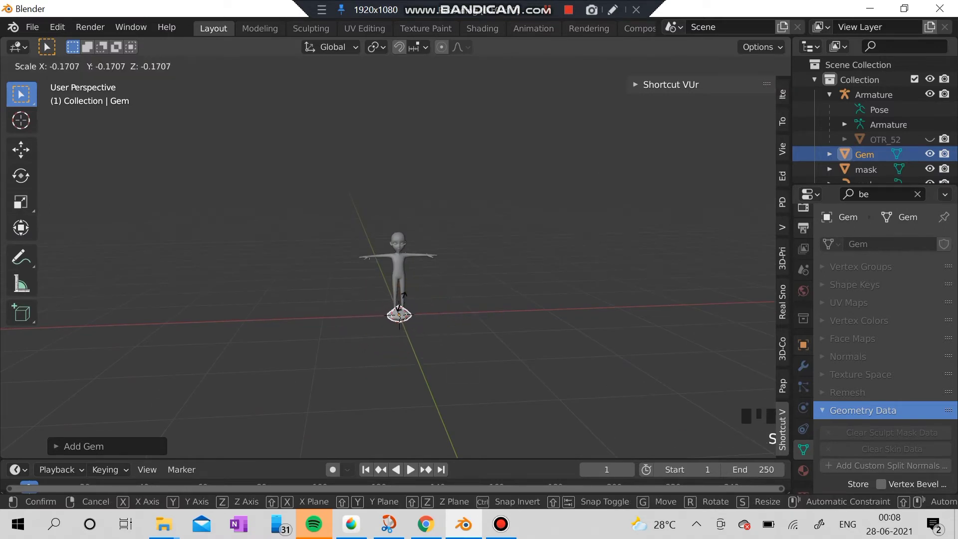
{"action": "key", "text": "Escape"}
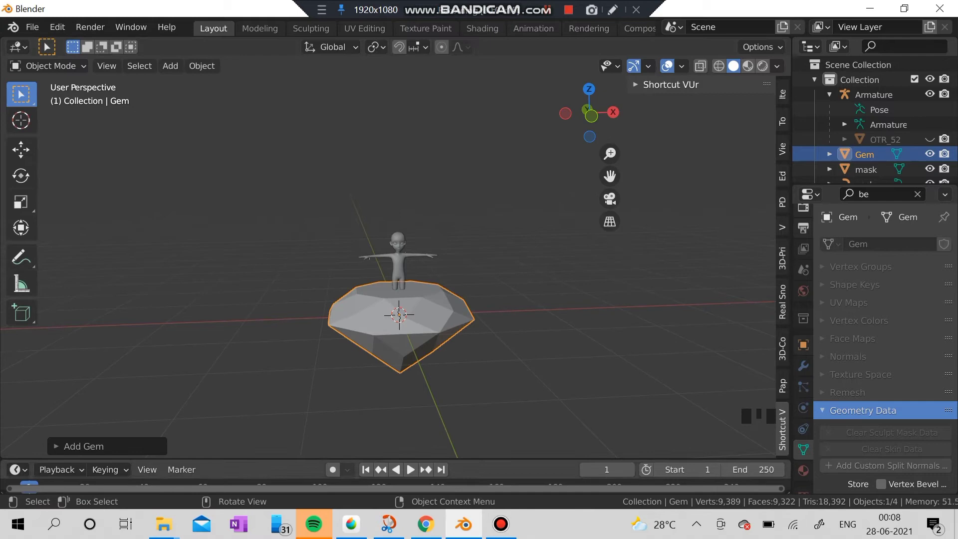
{"action": "key", "text": "s"}
{"action": "key", "text": "s"}
{"action": "key", "text": "s"}
{"action": "key", "text": "s"}
{"action": "key", "text": "s"}
{"action": "left_click", "coordinate": [464, 328]}
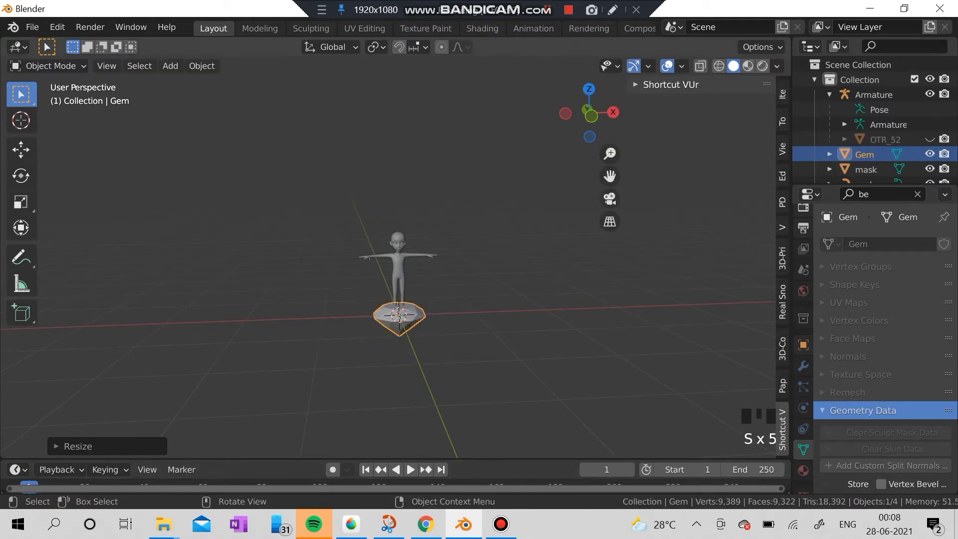
{"action": "scroll", "coordinate": [465, 329], "scroll_direction": "up", "scroll_amount": 5}
{"action": "key", "text": "s"}
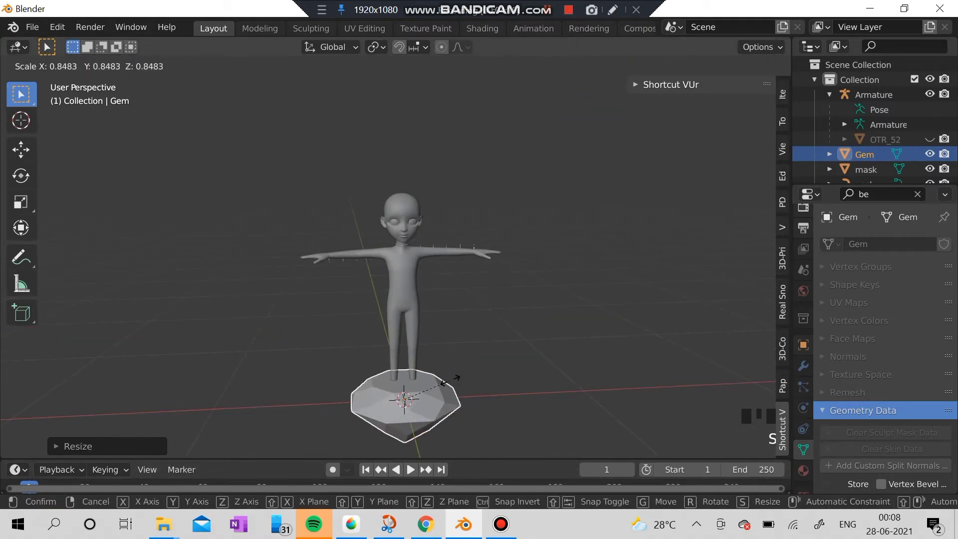
{"action": "left_click", "coordinate": [451, 381]}
- Raise the gem to the figure's shoulder level and rotate it about 80° in side view so its flat top faces forward
{"action": "key", "text": "g"}
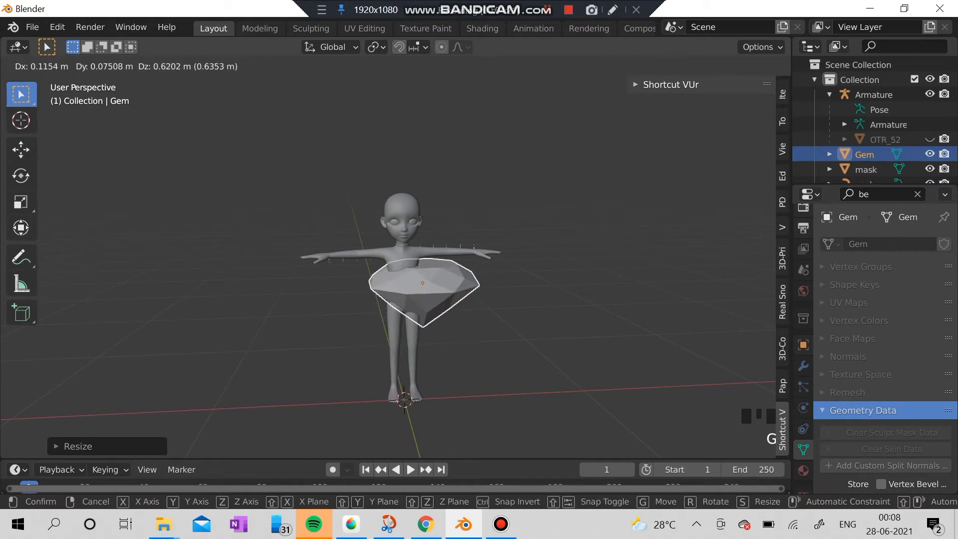
{"action": "key", "text": "Return"}
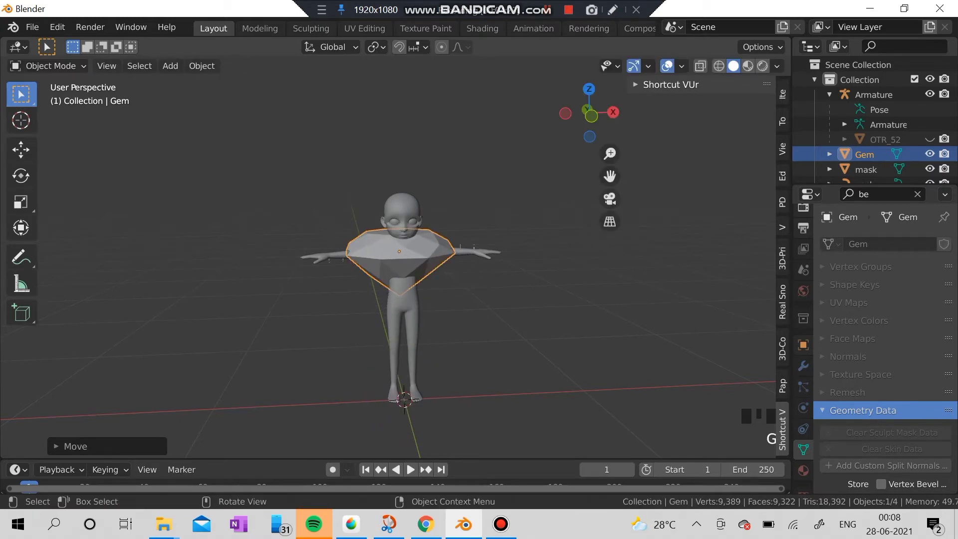
{"action": "middle_click_drag", "start_coordinate": [450, 244], "coordinate": [564, 243]}
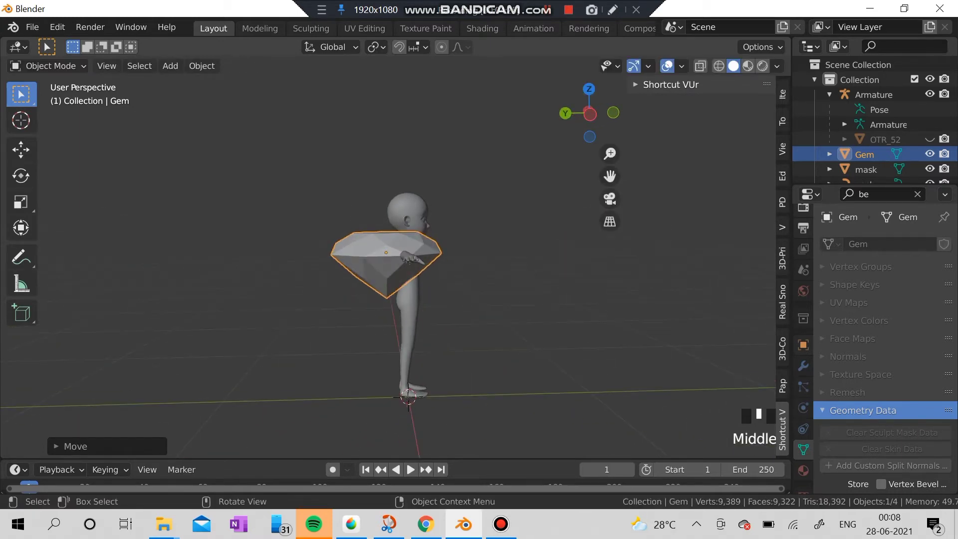
{"action": "key", "text": "r"}
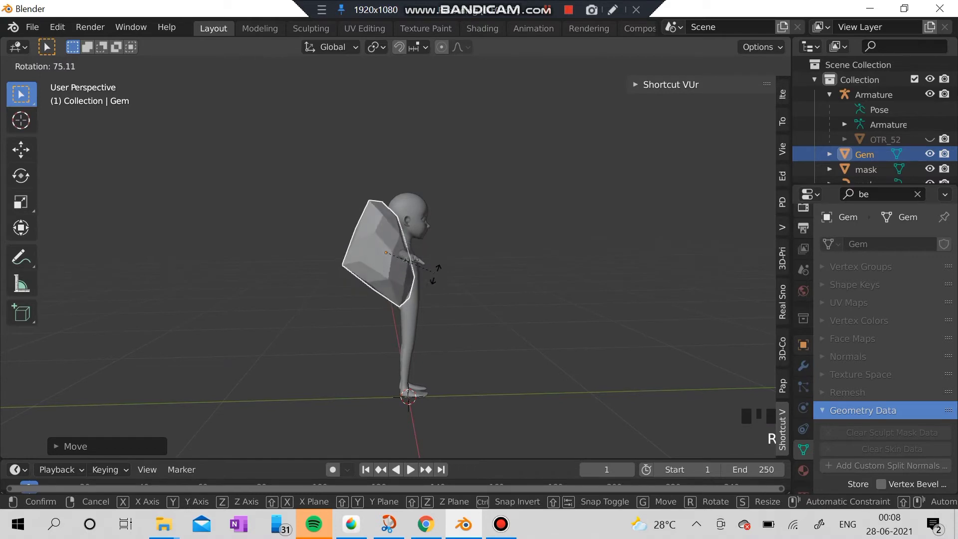
{"action": "left_click", "coordinate": [435, 278]}
{"action": "key", "text": "r"}
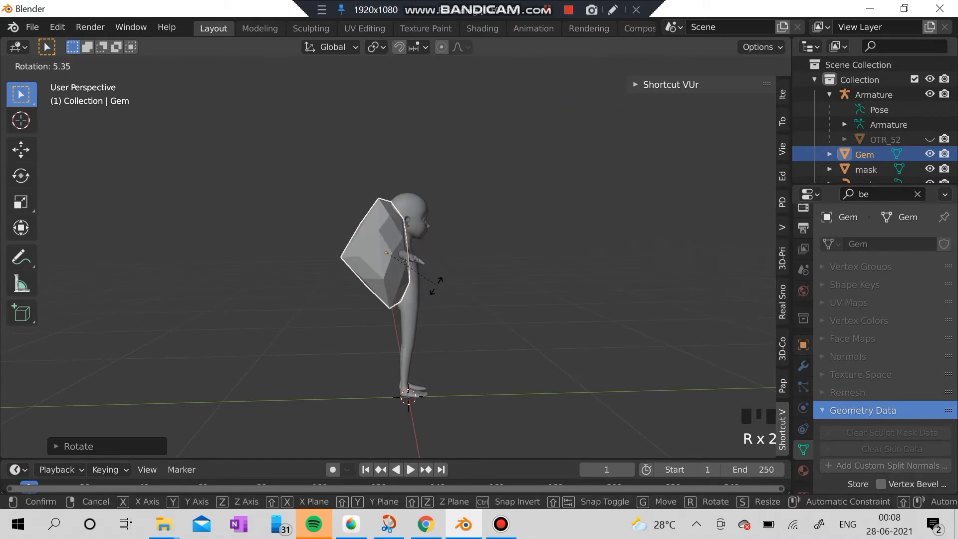
{"action": "left_click", "coordinate": [433, 285]}
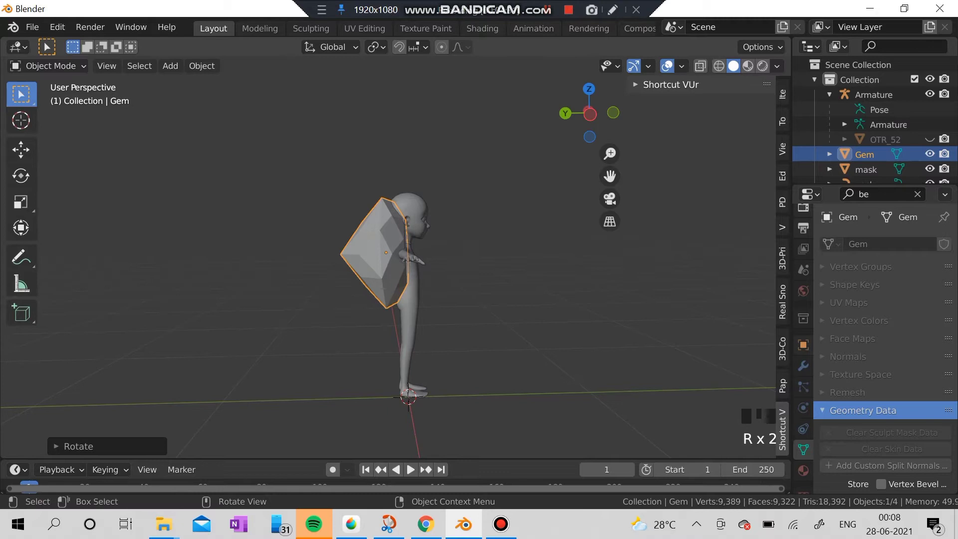
- Move the gem about 0.4 m forward so it sits in front of the figure
{"action": "key", "text": "g"}
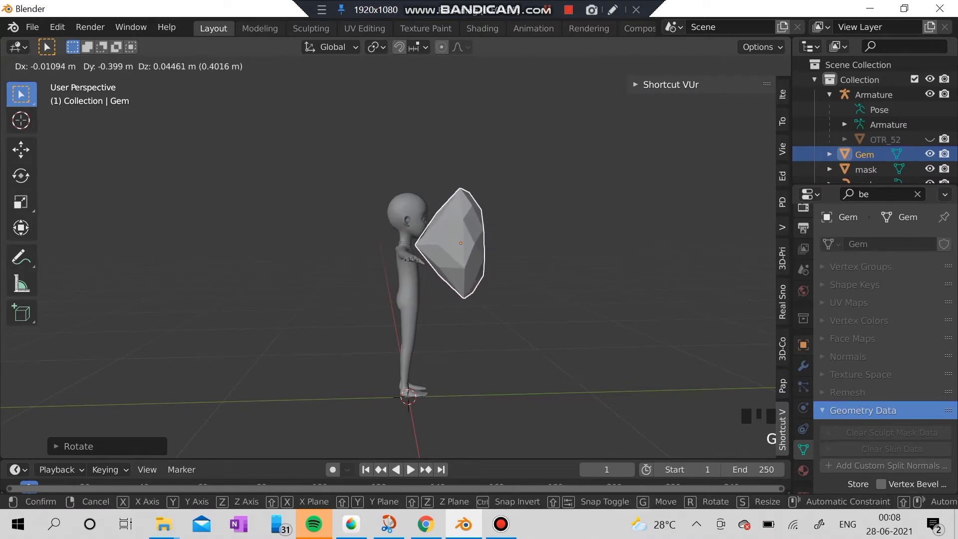
{"action": "left_click", "coordinate": [491, 279]}
{"action": "middle_click_drag", "start_coordinate": [491, 279], "coordinate": [386, 283]}
{"action": "middle_click_drag", "start_coordinate": [549, 279], "coordinate": [567, 279]}
- Scale the gem down to a small pendant size and reposition it in front of the figure's chin
{"action": "key", "text": "s"}
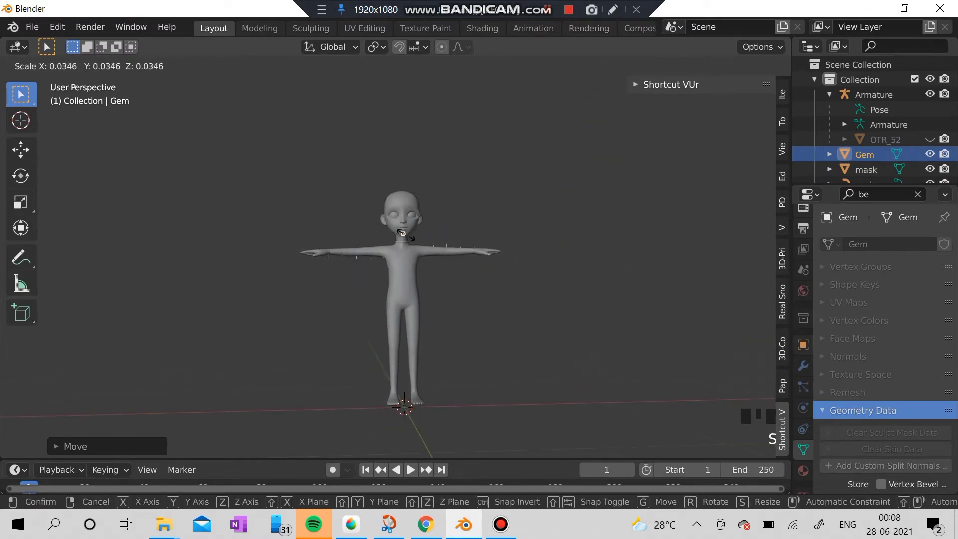
{"action": "left_click", "coordinate": [402, 232]}
{"action": "scroll", "coordinate": [401, 232], "scroll_direction": "up", "scroll_amount": 7}
{"action": "middle_click_drag", "start_coordinate": [401, 232], "coordinate": [374, 244]}
{"action": "key", "text": "g"}
{"action": "left_click", "coordinate": [404, 249]}
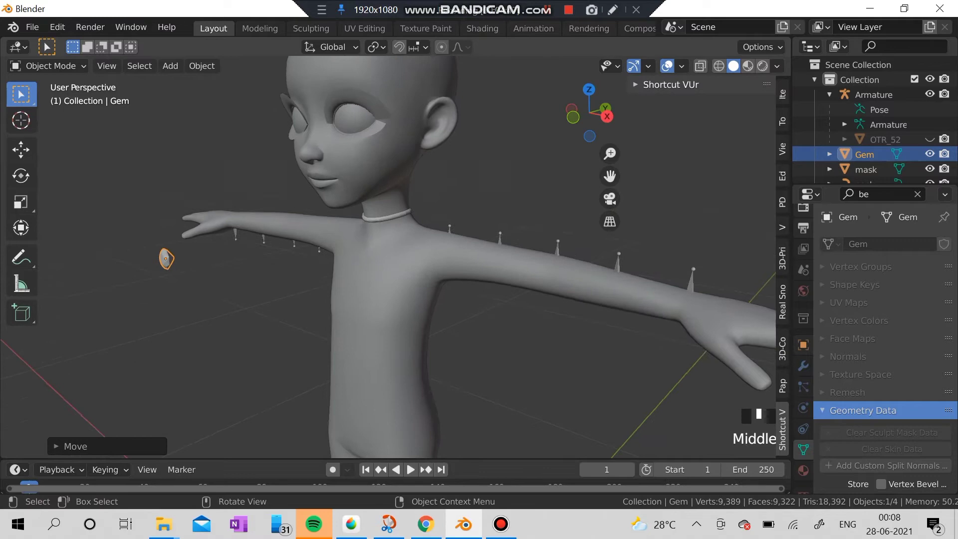
- Try to move the gem about 0.19 m to the front of the neck ring, and undo that move
{"action": "key", "text": "g"}
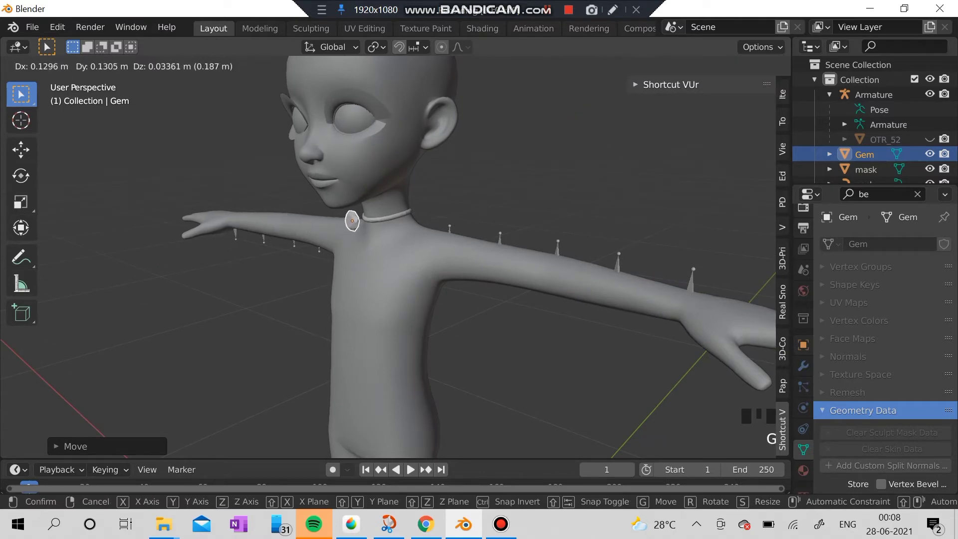
{"action": "left_click", "coordinate": [355, 220]}
{"action": "middle_click_drag", "start_coordinate": [356, 220], "coordinate": [285, 225]}
{"action": "key", "text": "ctrl+z"}
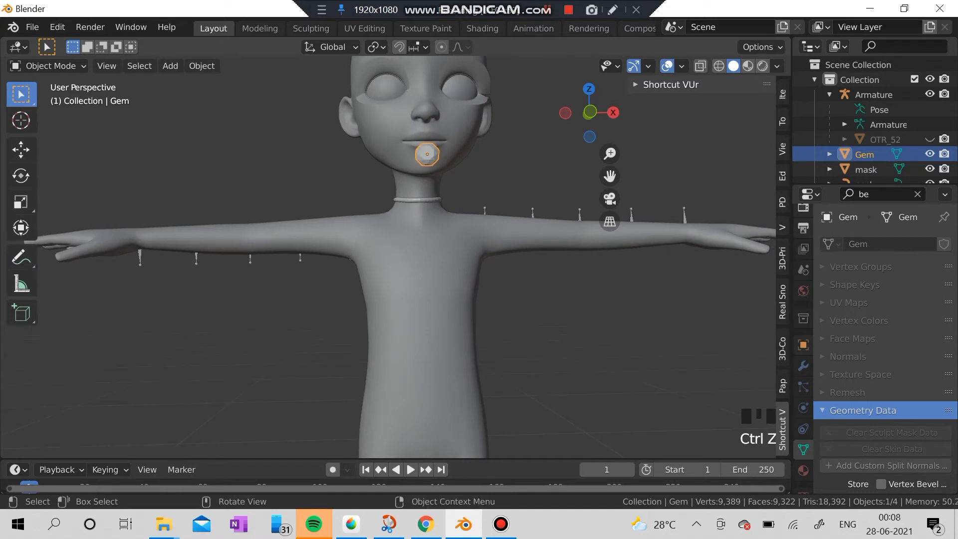
- Move the gem down and back from the chin onto the front of the neck ring
{"action": "left_click", "coordinate": [23, 150]}
{"action": "left_click", "coordinate": [21, 150]}
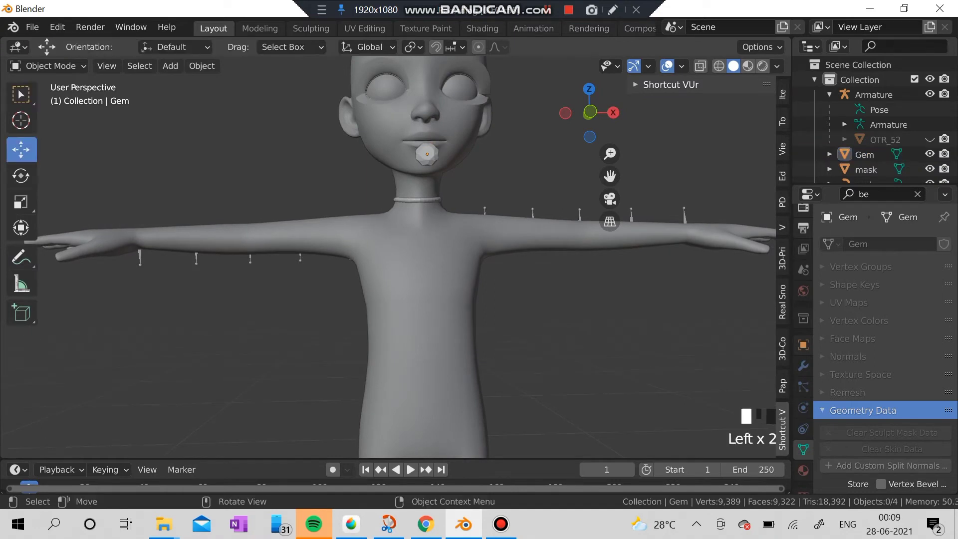
{"action": "middle_click_drag", "start_coordinate": [210, 195], "coordinate": [147, 211]}
{"action": "left_click_drag", "start_coordinate": [113, 212], "coordinate": [188, 281]}
{"action": "left_click_drag", "start_coordinate": [190, 239], "coordinate": [354, 220]}
{"action": "left_click", "coordinate": [479, 164]}
{"action": "scroll", "coordinate": [479, 164], "scroll_direction": "up", "scroll_amount": 2}
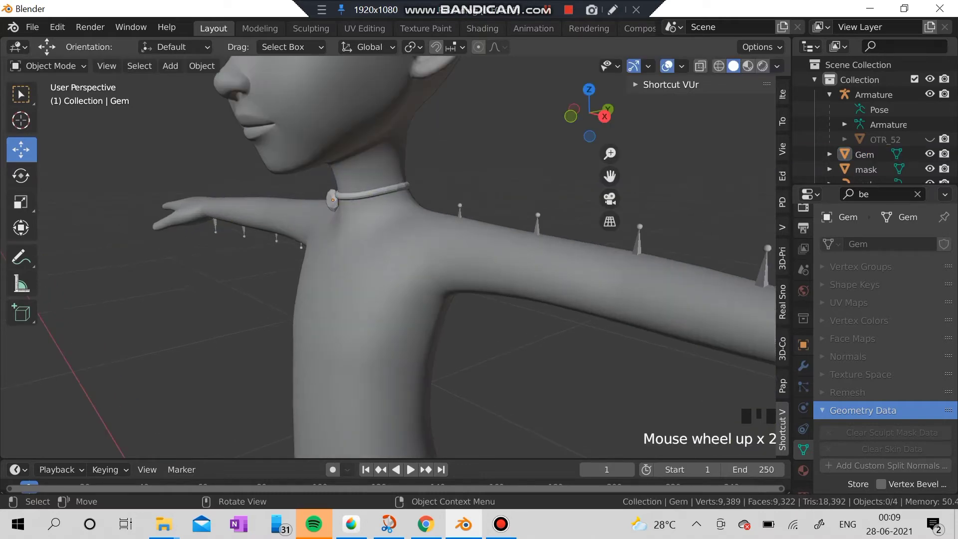
{"action": "middle_click_drag", "start_coordinate": [479, 165], "coordinate": [540, 164]}
- Fine-tune the gem's position sideways, slightly forward and in height so it sits centred on the front of the neck ring
{"action": "left_click", "coordinate": [381, 194]}
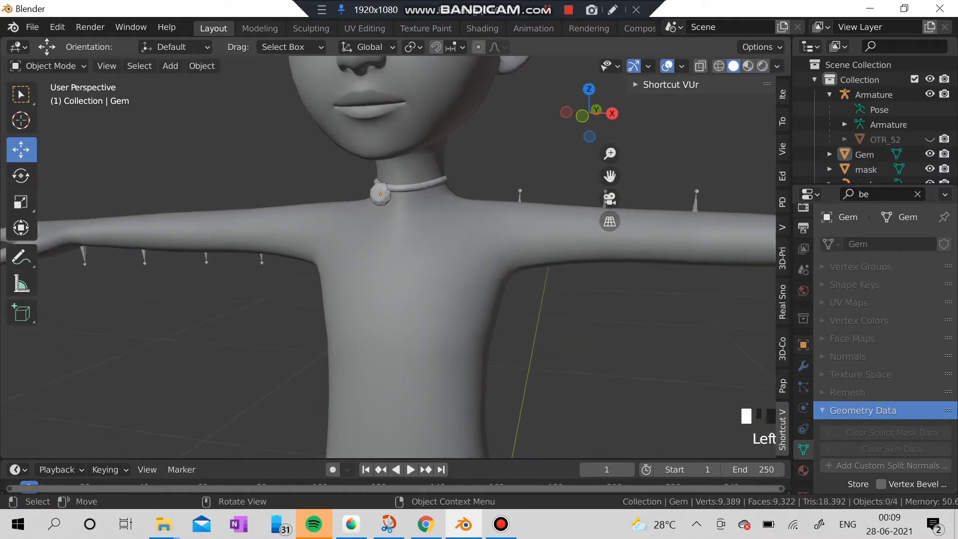
{"action": "left_click_drag", "start_coordinate": [380, 195], "coordinate": [399, 194]}
{"action": "middle_click_drag", "start_coordinate": [398, 195], "coordinate": [310, 196]}
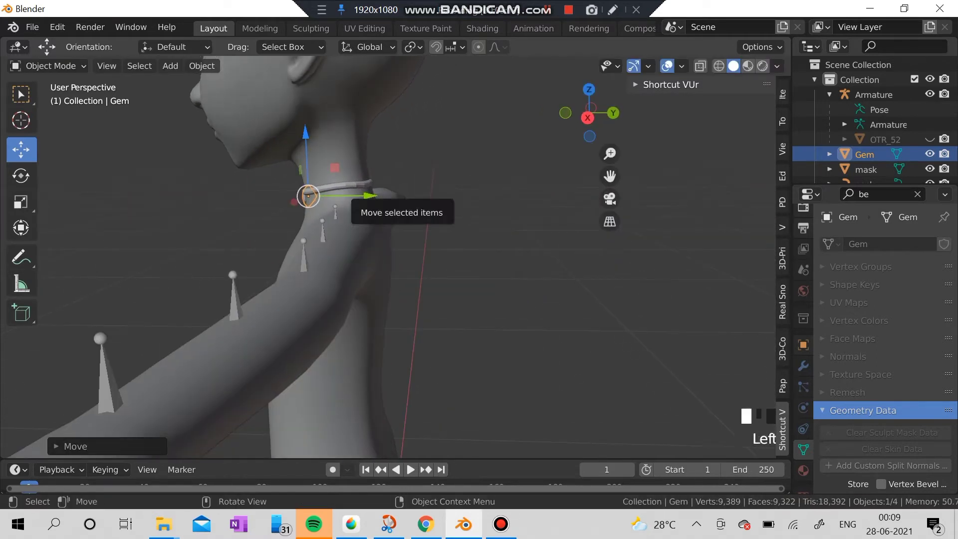
{"action": "left_click_drag", "start_coordinate": [352, 195], "coordinate": [342, 195]}
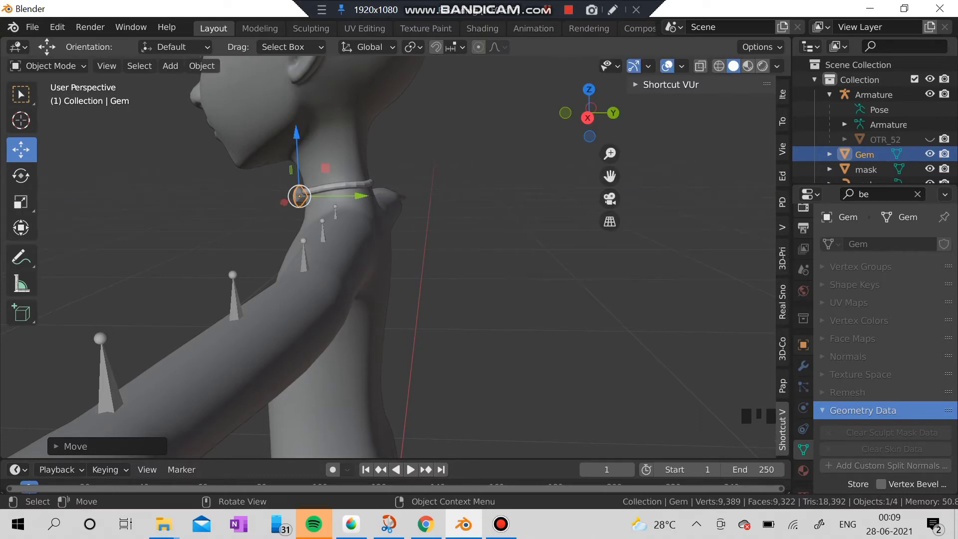
{"action": "left_click_drag", "start_coordinate": [297, 137], "coordinate": [297, 138]}
{"action": "middle_click_drag", "start_coordinate": [319, 144], "coordinate": [474, 140]}
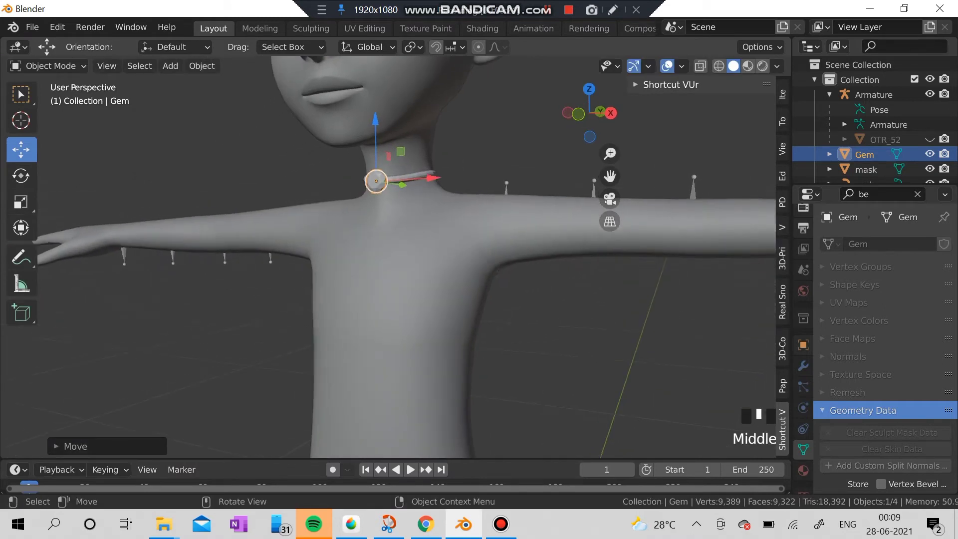
{"action": "left_click", "coordinate": [504, 140]}
{"action": "middle_click_drag", "start_coordinate": [519, 300], "coordinate": [499, 299]}
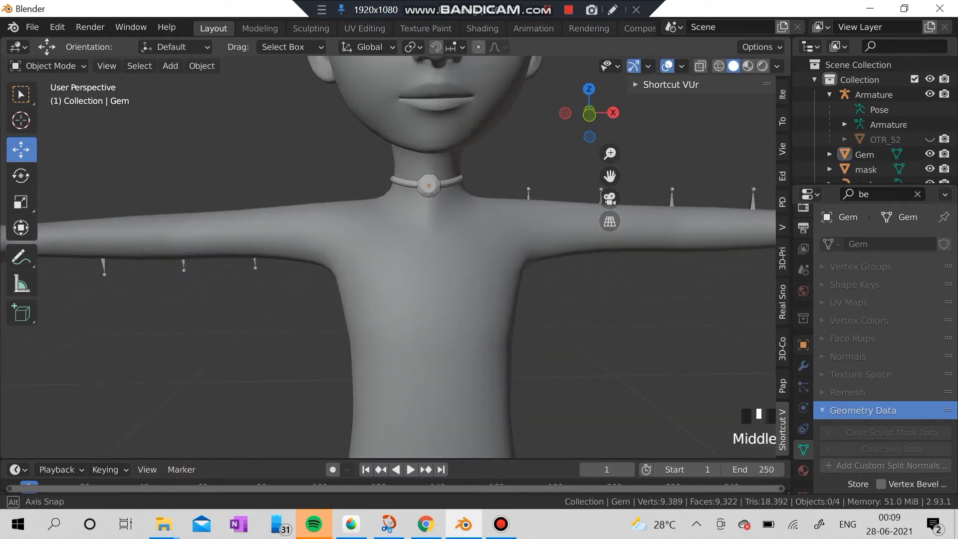
{"action": "scroll", "coordinate": [256, 268], "scroll_direction": "down", "scroll_amount": 3}
{"action": "middle_click_drag", "start_coordinate": [256, 268], "coordinate": [324, 268]}
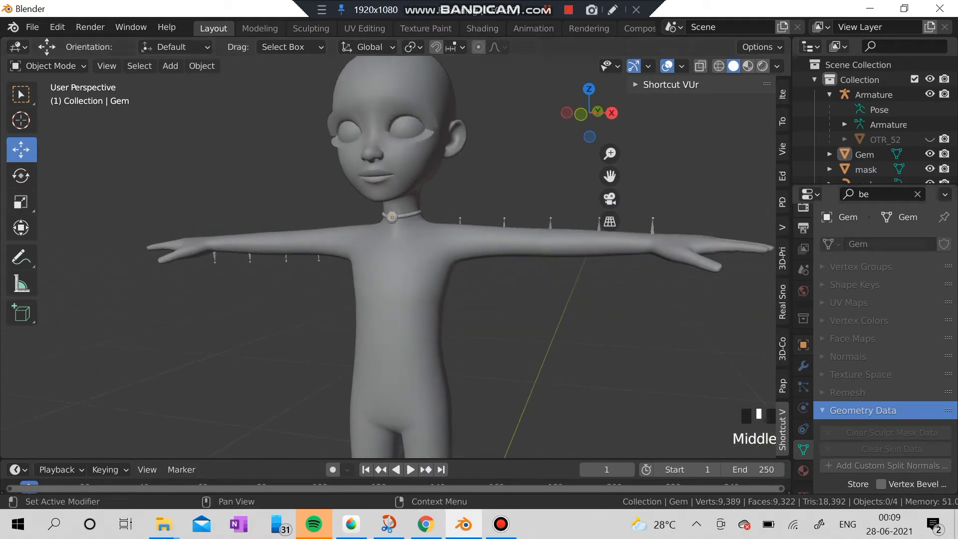
{"action": "scroll", "coordinate": [325, 268], "scroll_direction": "up", "scroll_amount": 3}
{"action": "left_click", "coordinate": [324, 267]}
{"action": "left_click", "coordinate": [389, 182]}
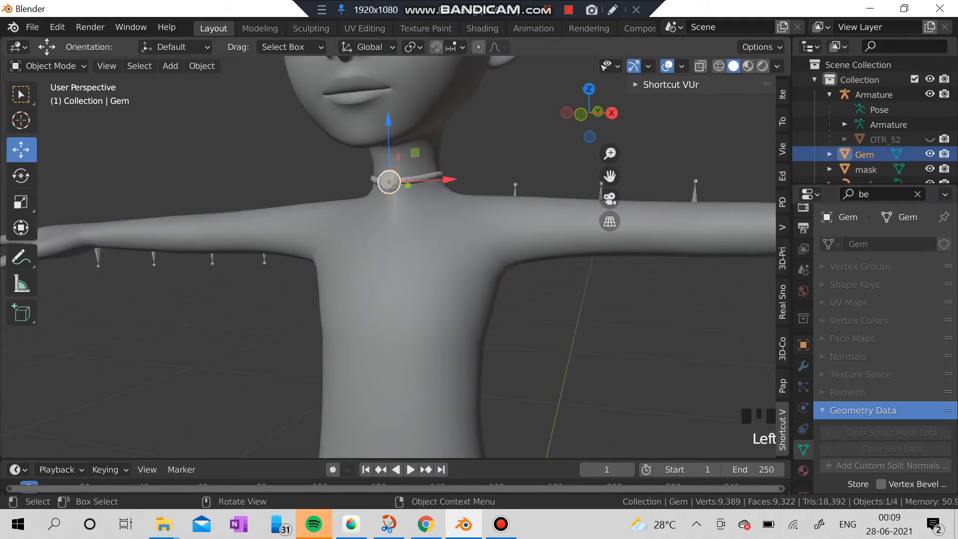
{"action": "left_click", "coordinate": [427, 177], "text": "shift"}
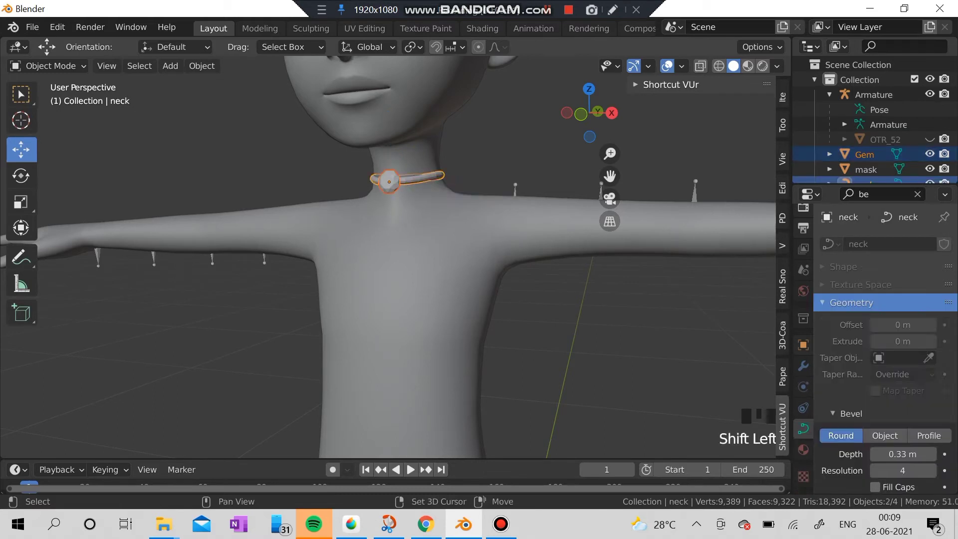
{"action": "right_click", "coordinate": [345, 187]}
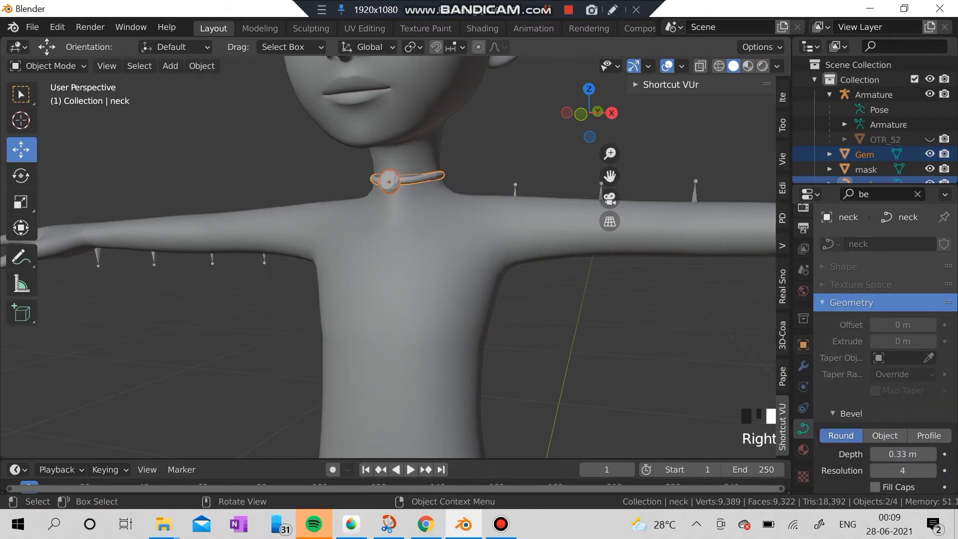
{"action": "left_click", "coordinate": [529, 379]}
- Convert the neck ring from a curve to a mesh
{"action": "left_click", "coordinate": [427, 176]}
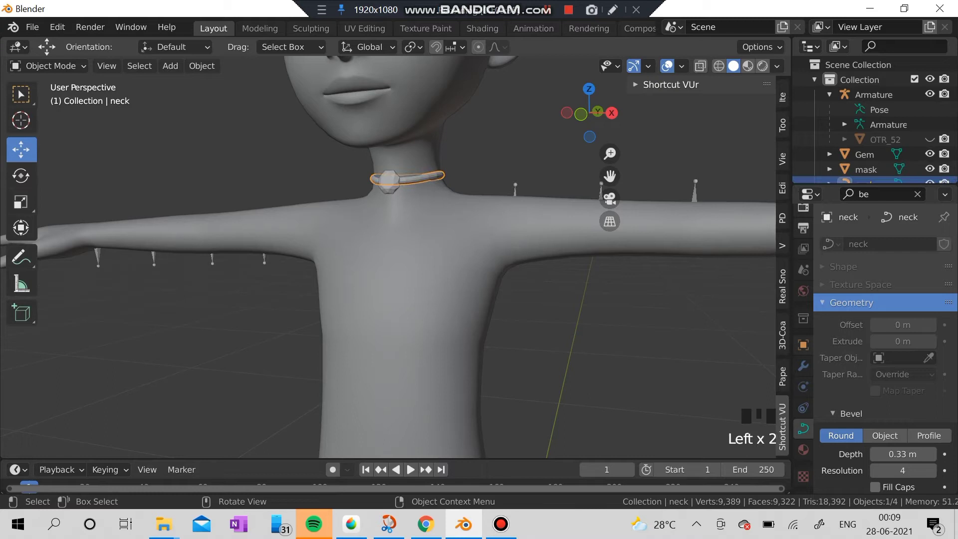
{"action": "right_click", "coordinate": [349, 179]}
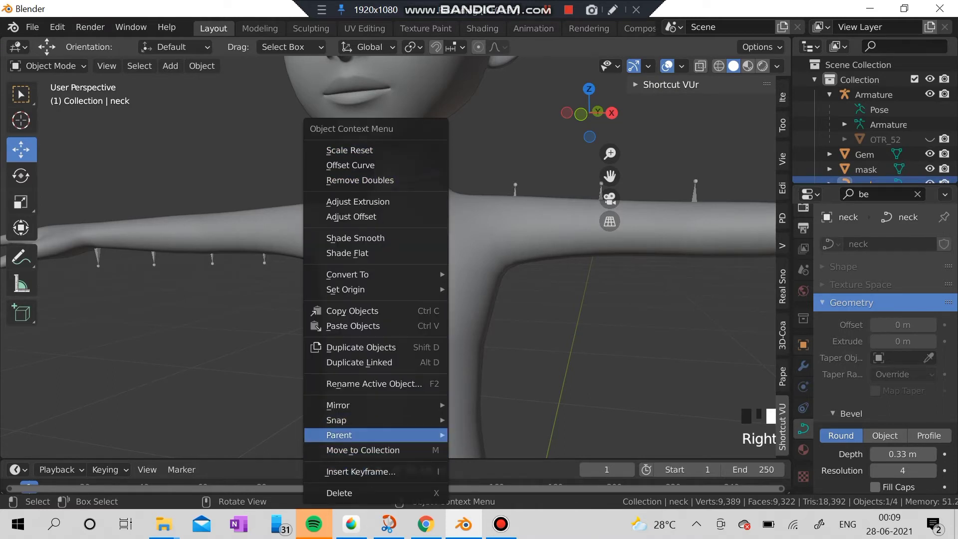
{"action": "mouse_move", "coordinate": [349, 405]}
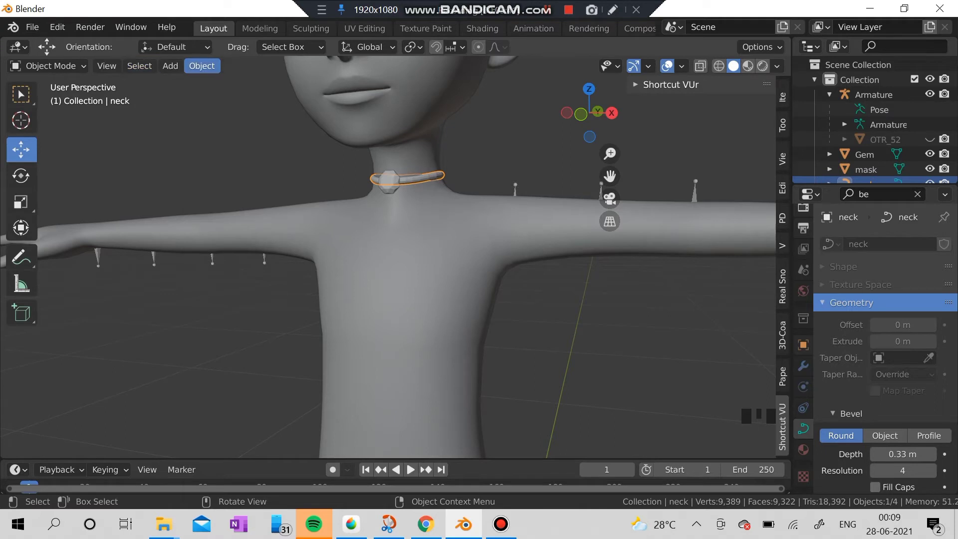
{"action": "left_click", "coordinate": [201, 66]}
{"action": "mouse_move", "coordinate": [222, 443]}
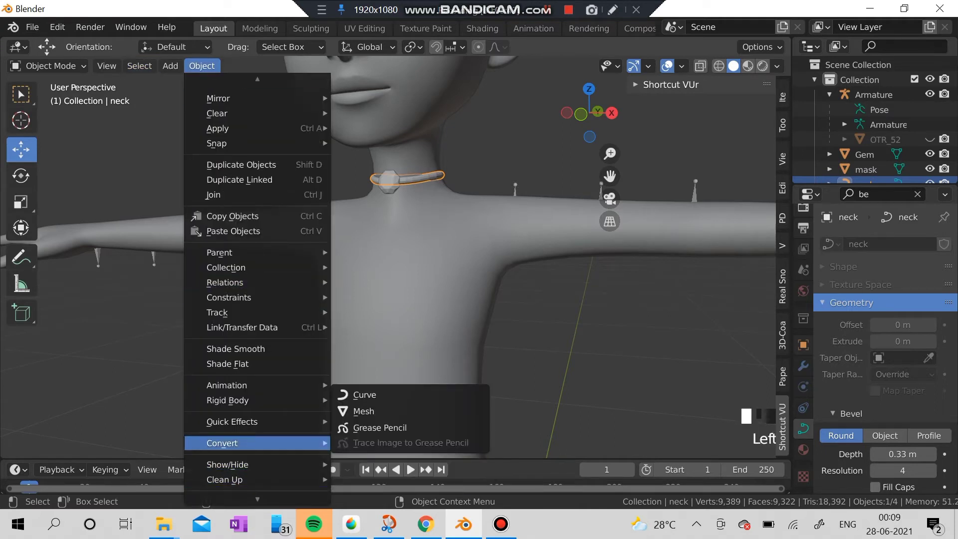
{"action": "left_click", "coordinate": [365, 410]}
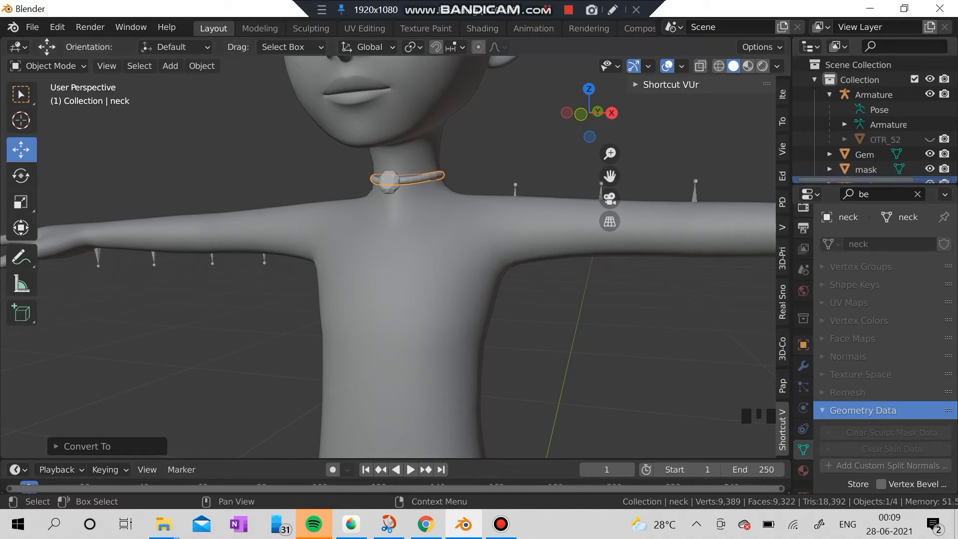
- Enlarge the object list to show the neck entry, then undo and redo the mesh conversion to compare its object type
{"action": "left_click_drag", "start_coordinate": [878, 180], "coordinate": [879, 234]}
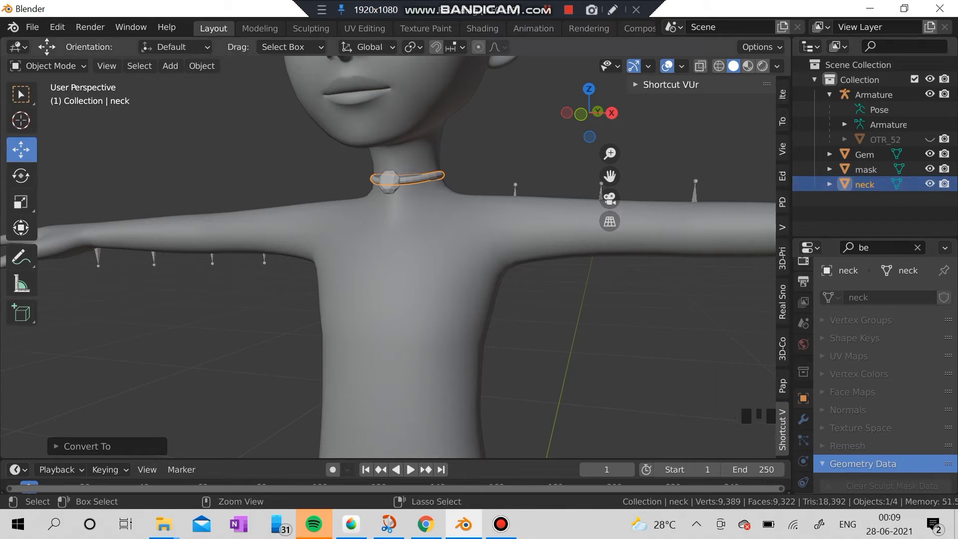
{"action": "key", "text": "ctrl+z"}
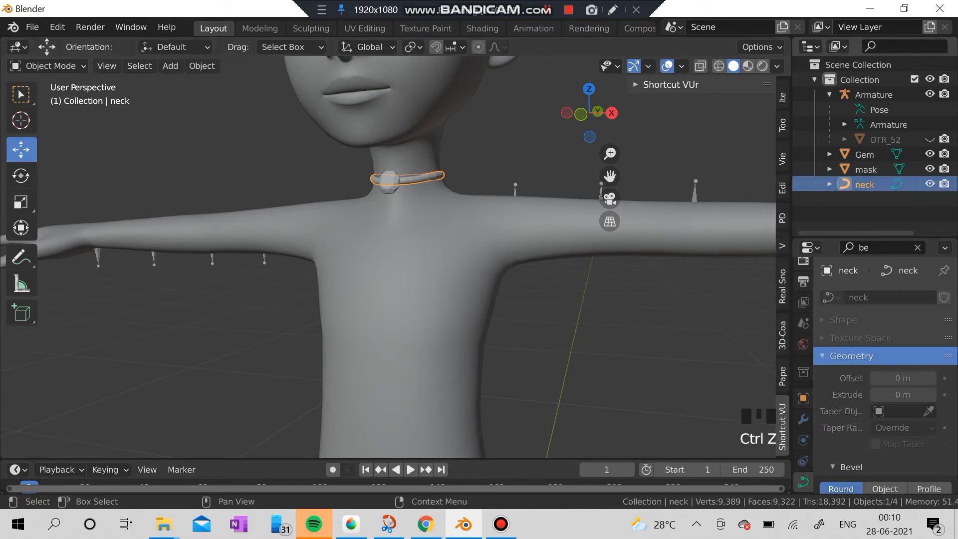
{"action": "key", "text": "ctrl+shift+z"}
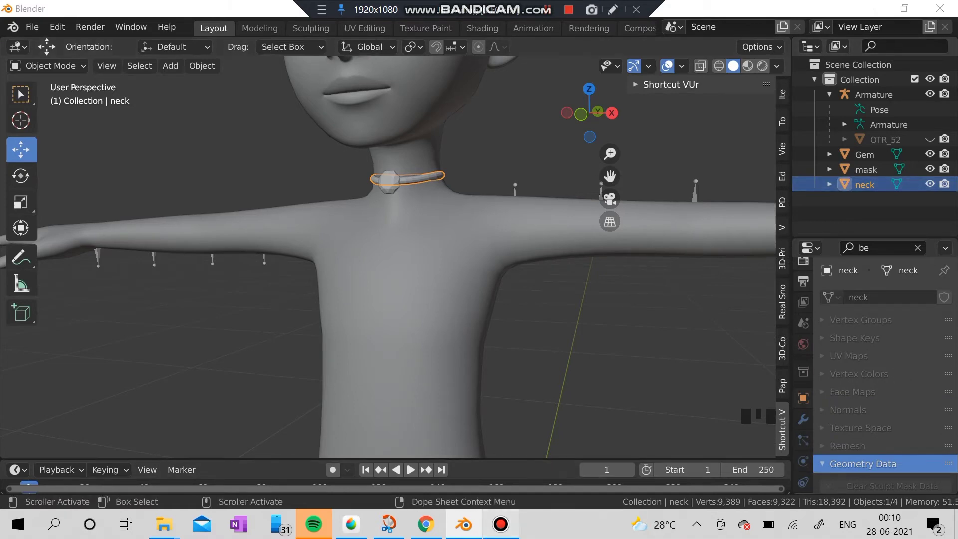
{"action": "left_click", "coordinate": [501, 524]}
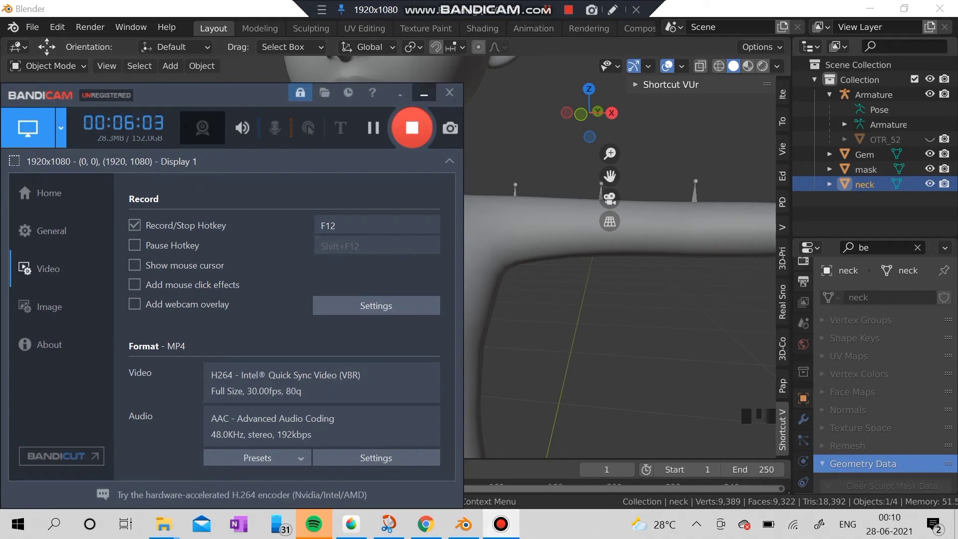
{"action": "left_click", "coordinate": [425, 93]}
- Join the gem to the neck ring so both form one mesh object, and deselect it
{"action": "scroll", "coordinate": [389, 257], "scroll_direction": "up", "scroll_amount": 2}
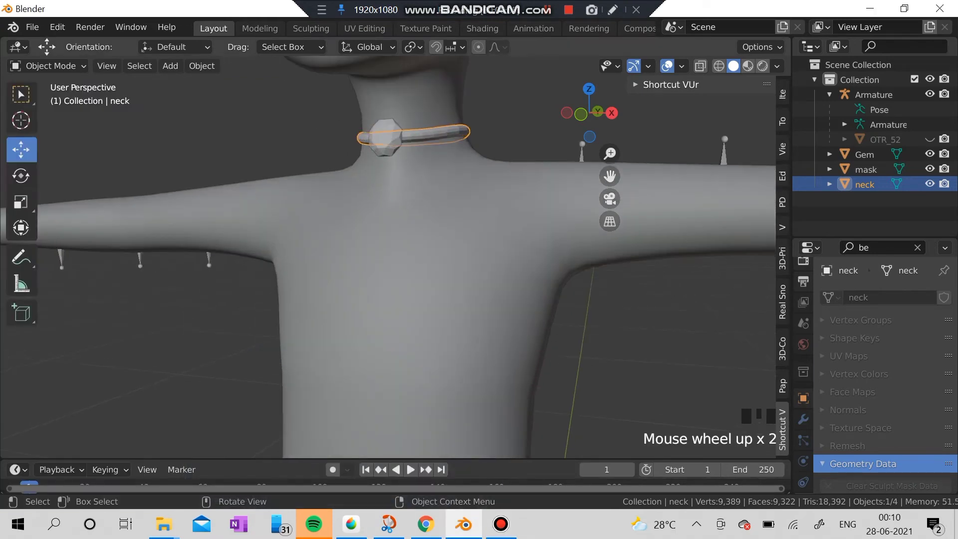
{"action": "left_click", "coordinate": [524, 120]}
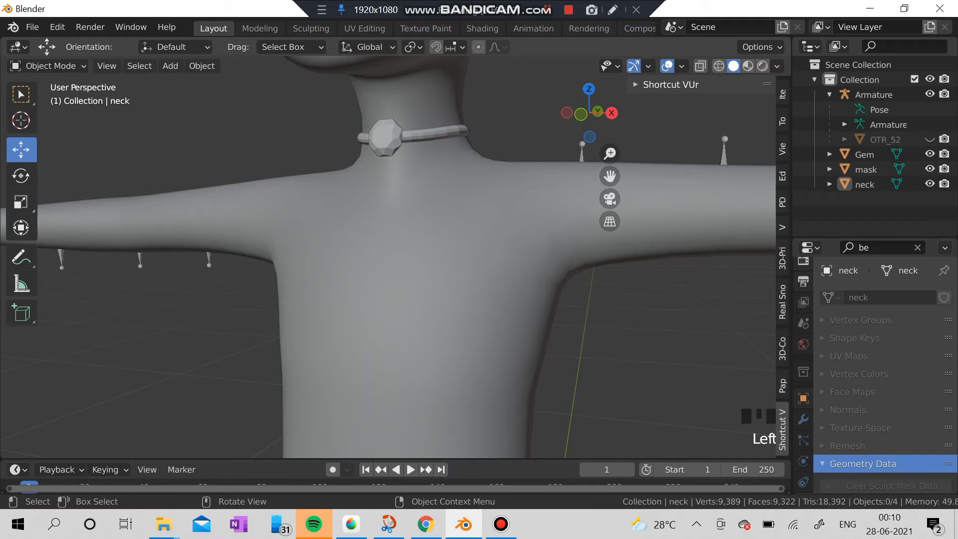
{"action": "left_click", "coordinate": [385, 136], "text": "shift"}
{"action": "left_click", "coordinate": [424, 132], "text": "shift"}
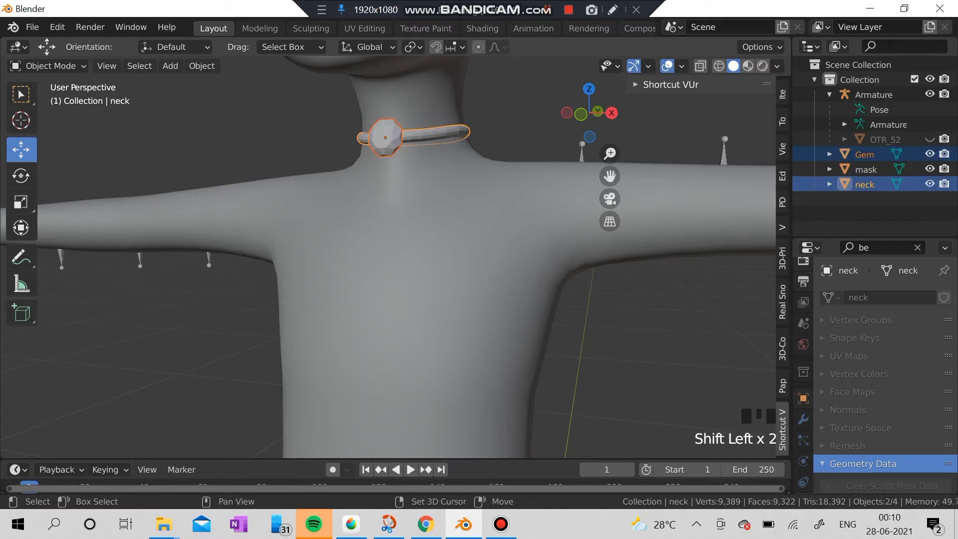
{"action": "right_click", "coordinate": [350, 139]}
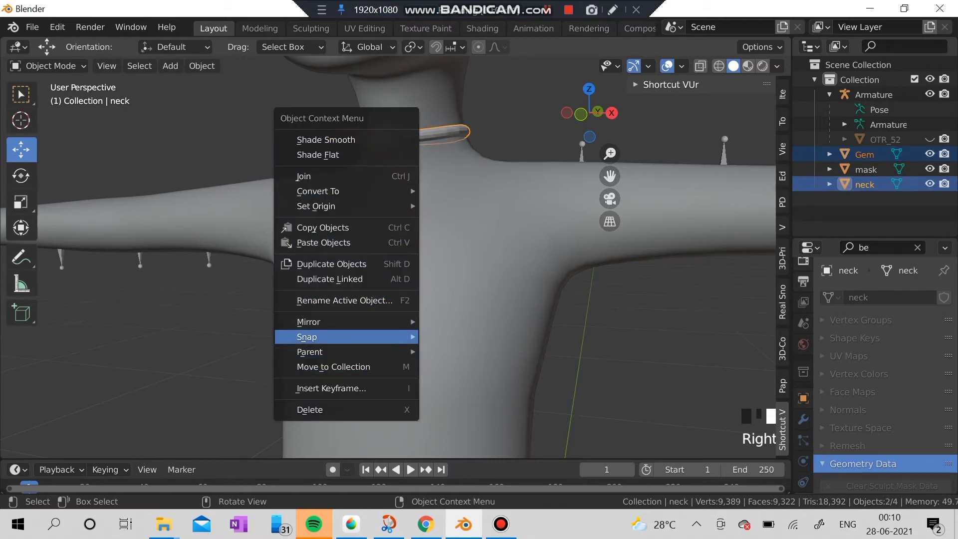
{"action": "left_click", "coordinate": [304, 176]}
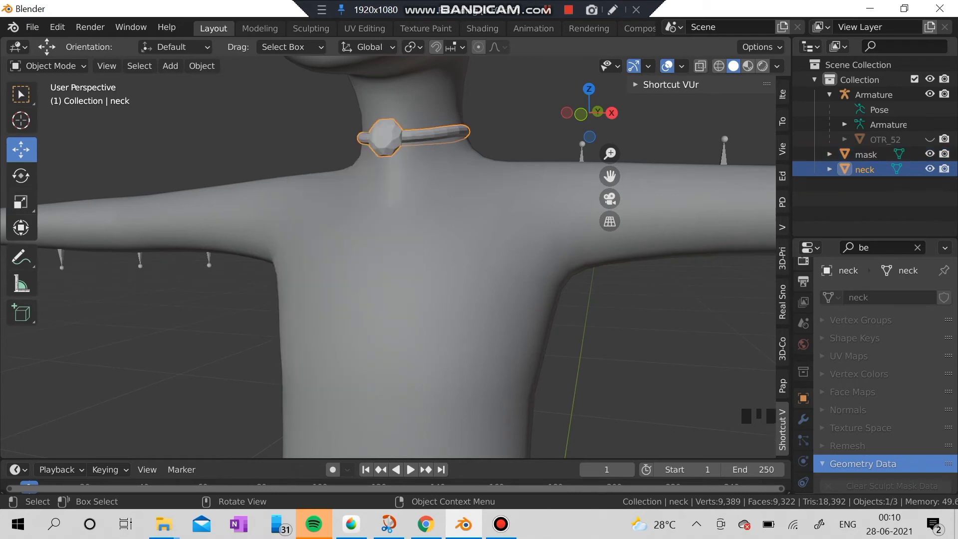
{"action": "left_click", "coordinate": [279, 130]}
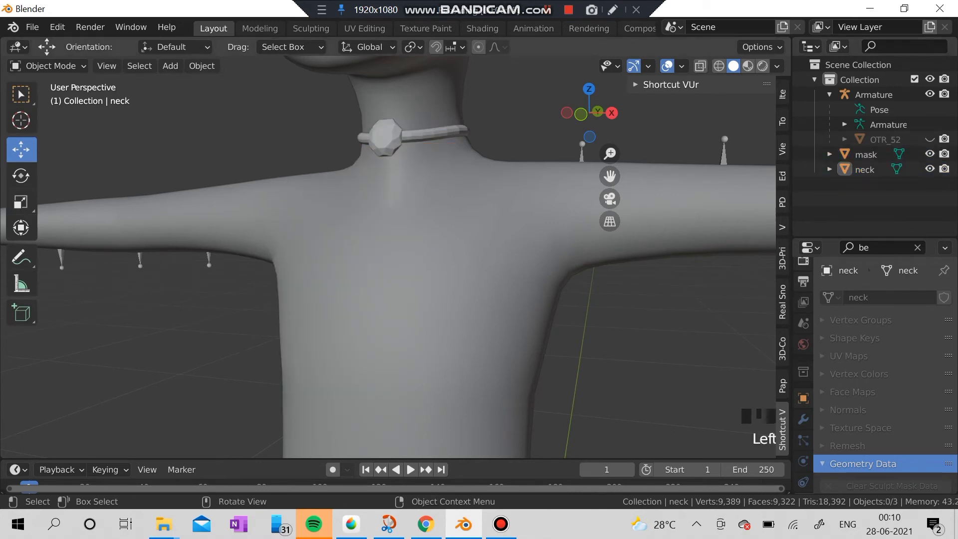
- Inspect the joined necklace from the front and check that its ring and gem select as one object
{"action": "scroll", "coordinate": [280, 130], "scroll_direction": "down", "scroll_amount": 3}
{"action": "middle_click_drag", "start_coordinate": [280, 130], "coordinate": [362, 130]}
{"action": "middle_click_drag", "start_coordinate": [399, 185], "coordinate": [539, 188]}
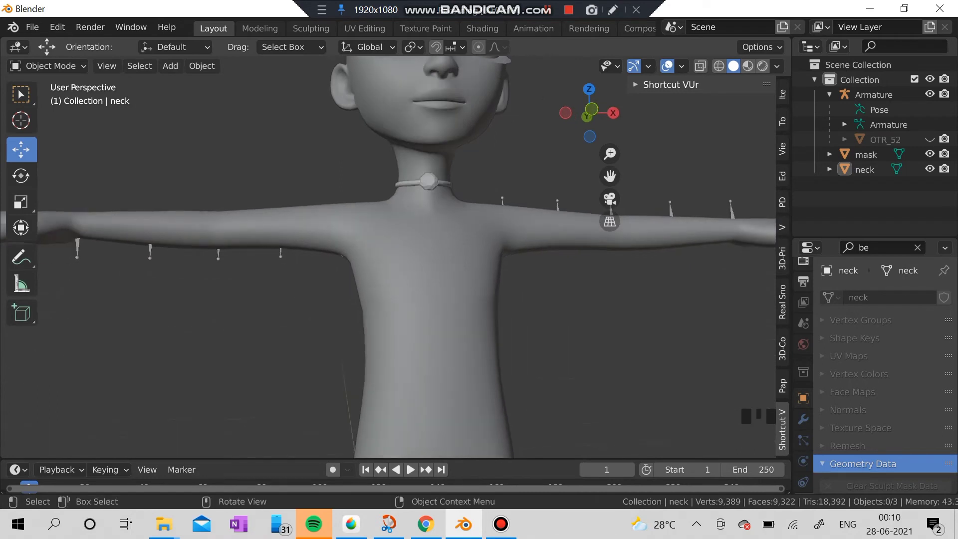
{"action": "left_click", "coordinate": [429, 182]}
{"action": "left_click", "coordinate": [541, 162]}
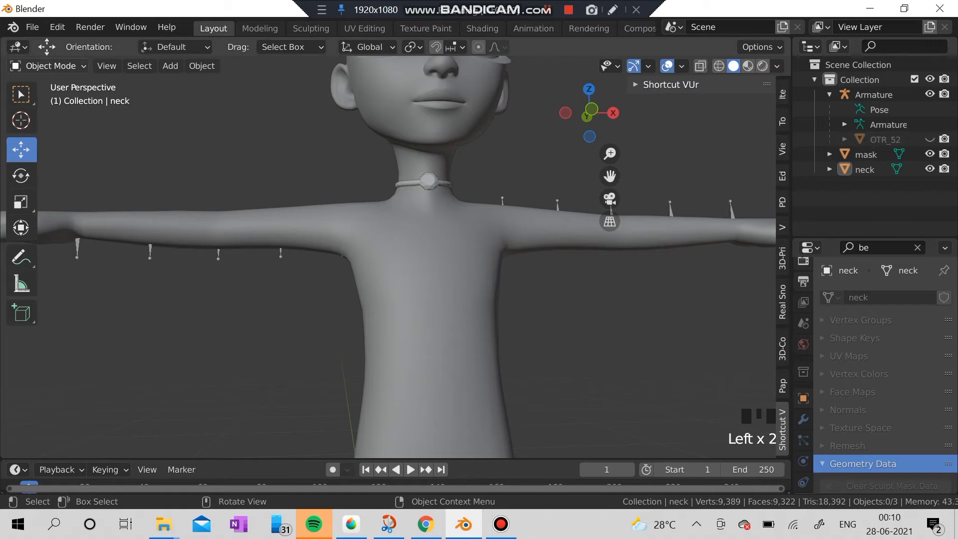
{"action": "left_click", "coordinate": [47, 66]}
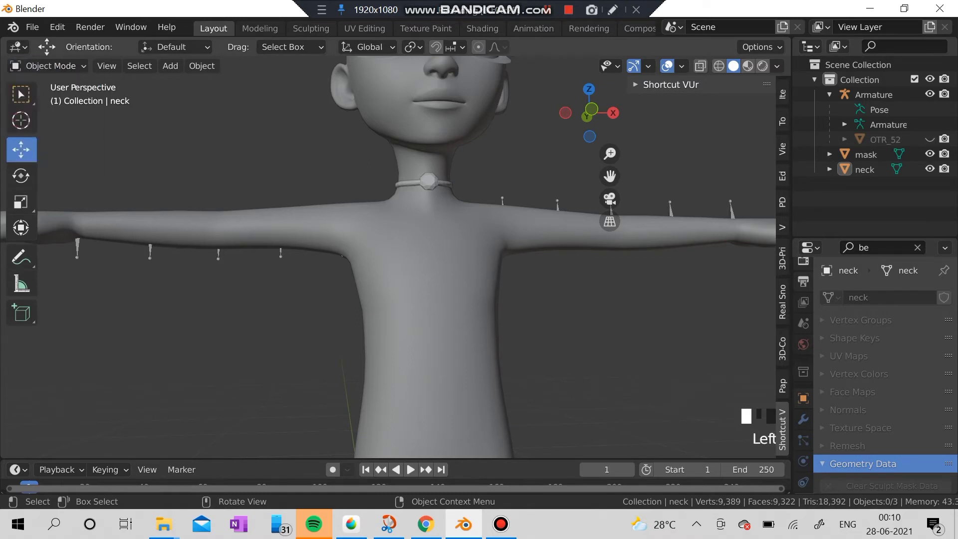
{"action": "left_click", "coordinate": [48, 66]}
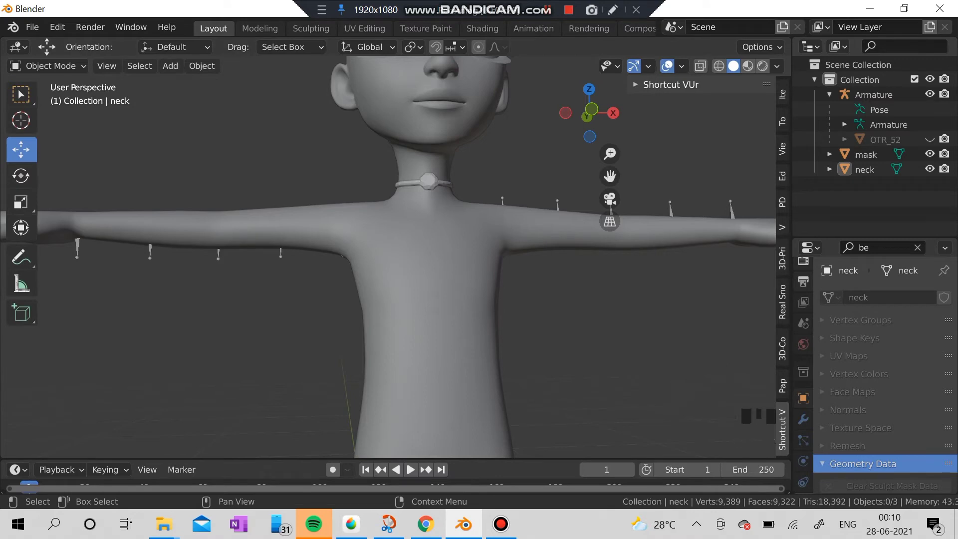
- Switch to the UV Editing workspace and select all geometry of the necklace mesh to display its UV layout
{"action": "left_click", "coordinate": [365, 29]}
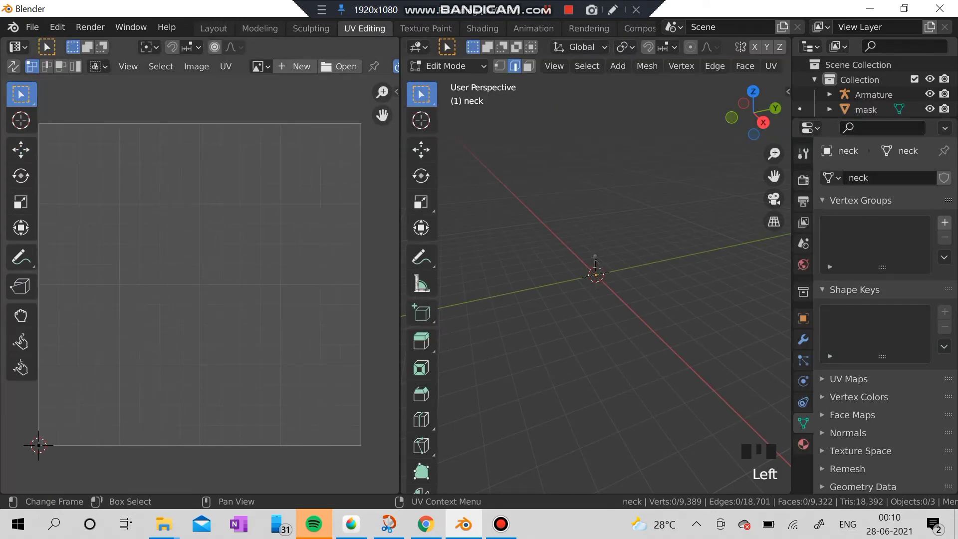
{"action": "scroll", "coordinate": [595, 257], "scroll_direction": "up", "scroll_amount": 20}
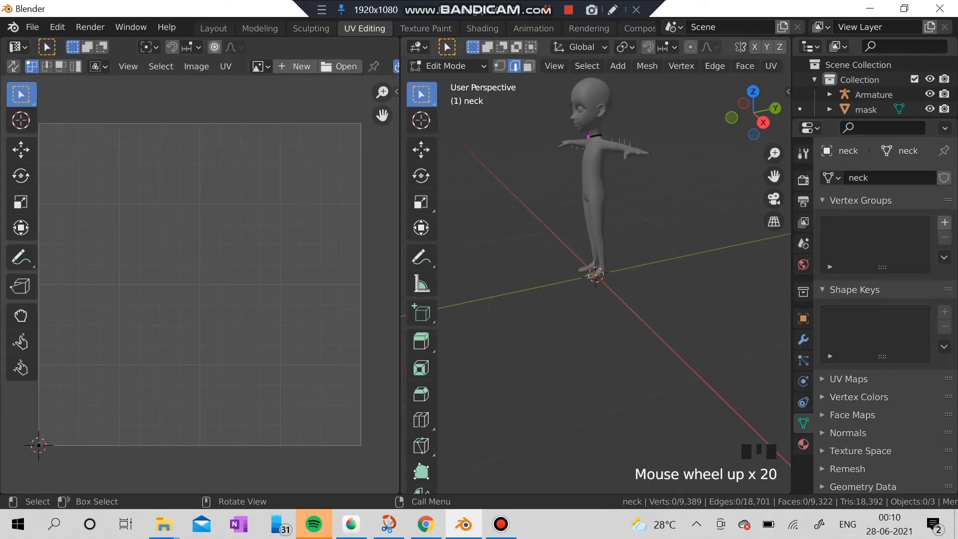
{"action": "scroll", "coordinate": [594, 257], "scroll_direction": "up", "scroll_amount": 1}
{"action": "middle_click_drag", "start_coordinate": [595, 257], "coordinate": [613, 235]}
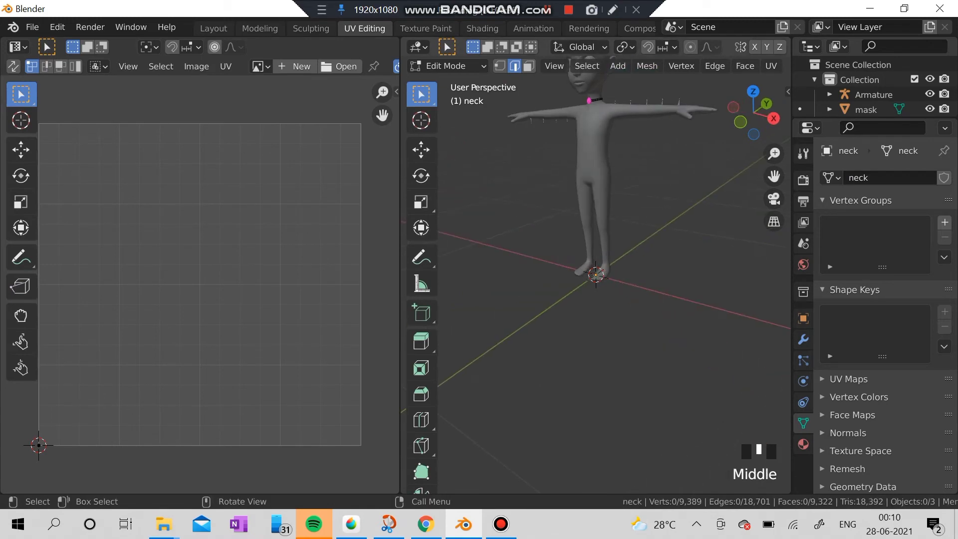
{"action": "left_click", "coordinate": [587, 66]}
{"action": "left_click", "coordinate": [599, 82]}
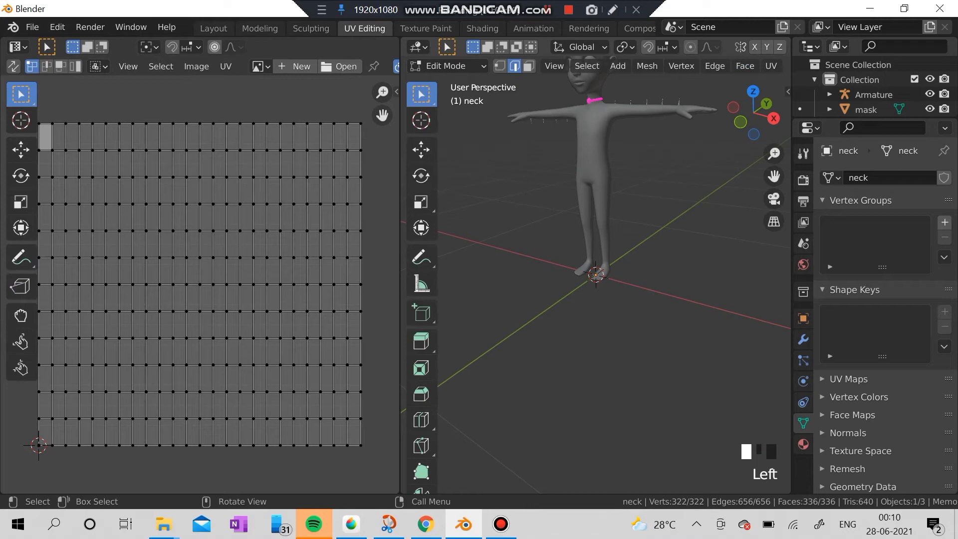
{"action": "middle_click_drag", "start_coordinate": [596, 224], "coordinate": [594, 327], "text": "shift"}
{"action": "scroll", "coordinate": [594, 327], "scroll_direction": "up", "scroll_amount": 6}
{"action": "scroll", "coordinate": [594, 326], "scroll_direction": "down", "scroll_amount": 3}
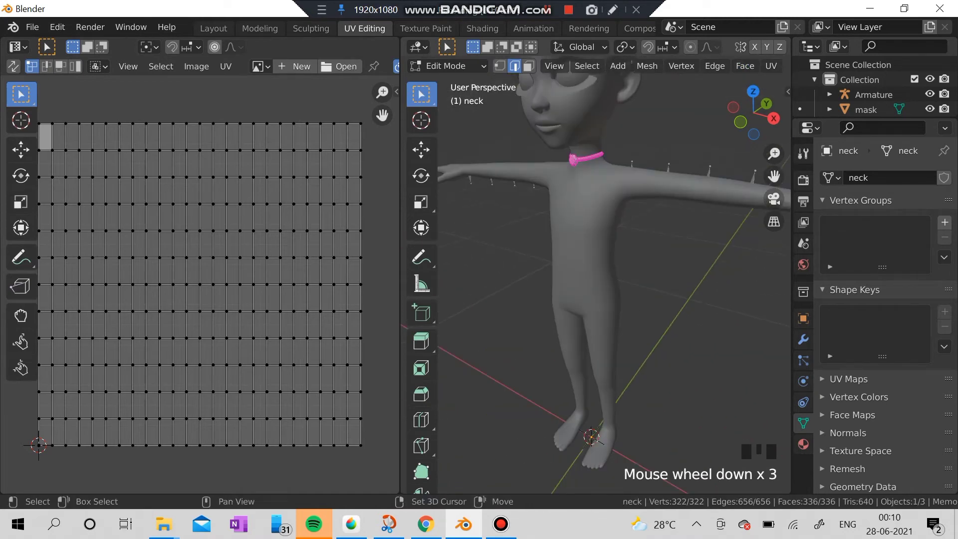
- Select one lengthwise edge loop running around the neck ring and mark it as a seam
{"action": "scroll", "coordinate": [597, 275], "scroll_direction": "up", "scroll_amount": 1}
{"action": "left_click", "coordinate": [566, 117]}
{"action": "middle_click_drag", "start_coordinate": [567, 119], "coordinate": [579, 128]}
{"action": "scroll", "coordinate": [596, 275], "scroll_direction": "up", "scroll_amount": 2}
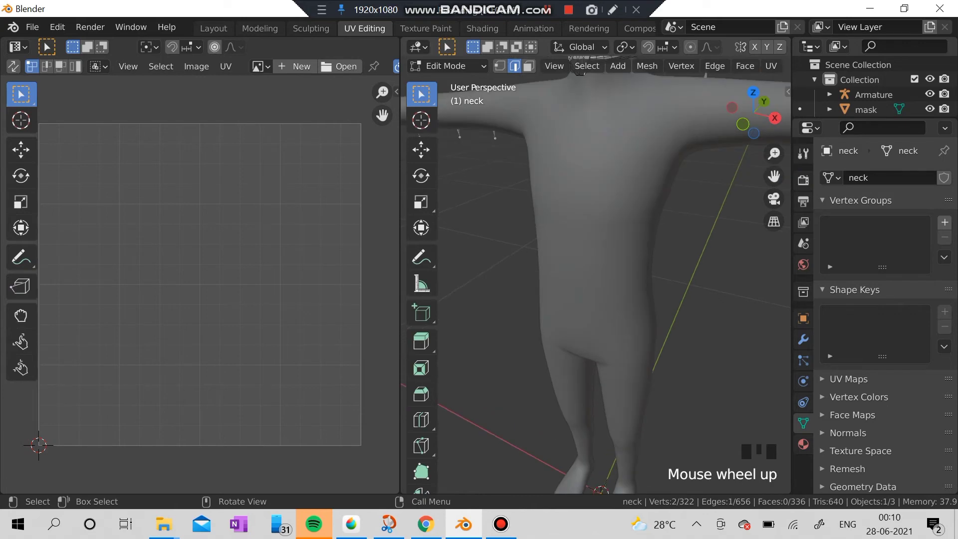
{"action": "middle_click_drag", "start_coordinate": [597, 200], "coordinate": [599, 439], "text": "shift"}
{"action": "scroll", "coordinate": [597, 280], "scroll_direction": "up", "scroll_amount": 2}
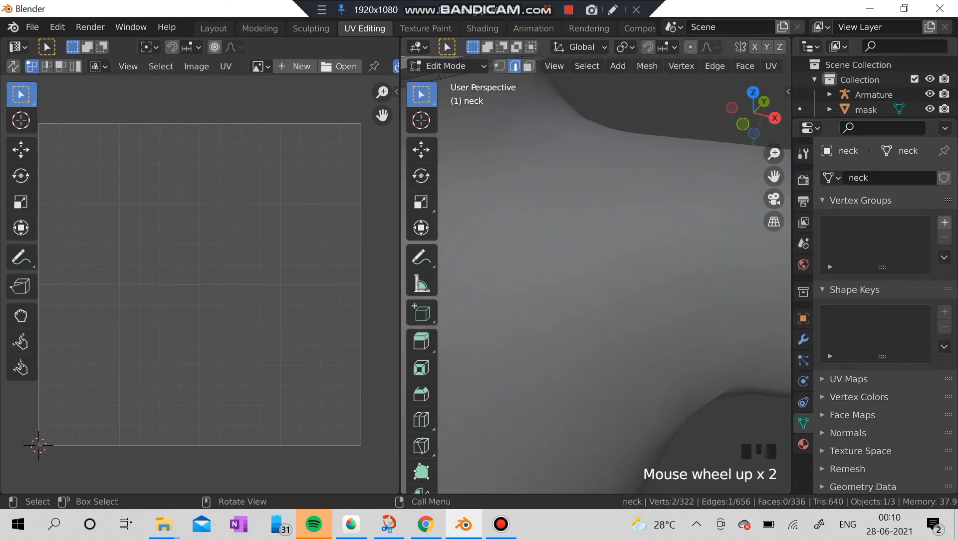
{"action": "scroll", "coordinate": [596, 279], "scroll_direction": "down", "scroll_amount": 1}
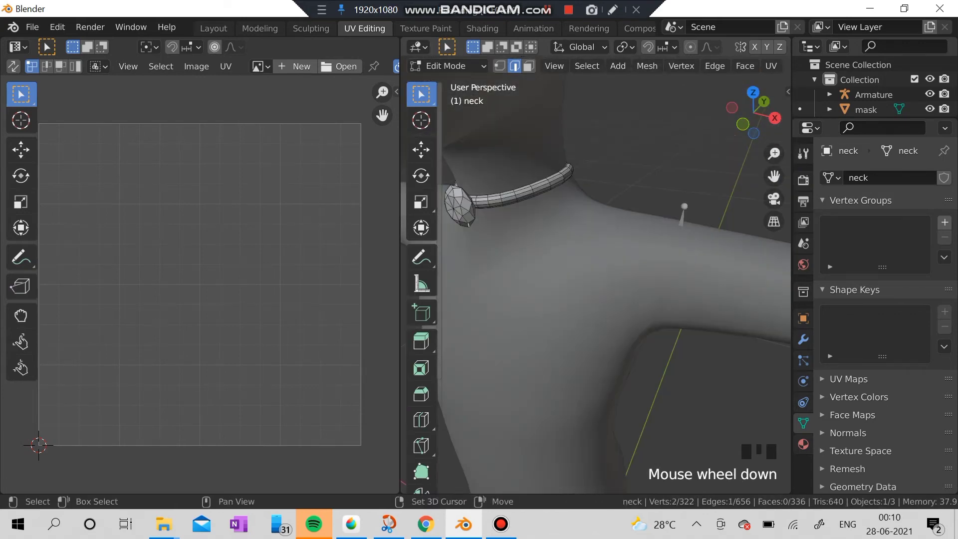
{"action": "key", "text": "alt"}
{"action": "left_click", "coordinate": [466, 190], "text": "alt+shift"}
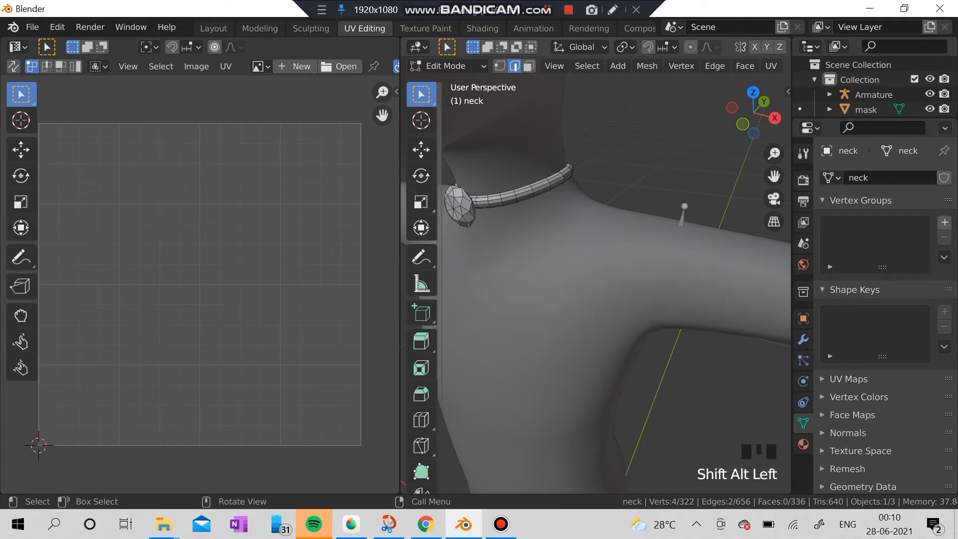
{"action": "middle_click_drag", "start_coordinate": [470, 205], "coordinate": [510, 202]}
{"action": "left_click", "coordinate": [462, 226]}
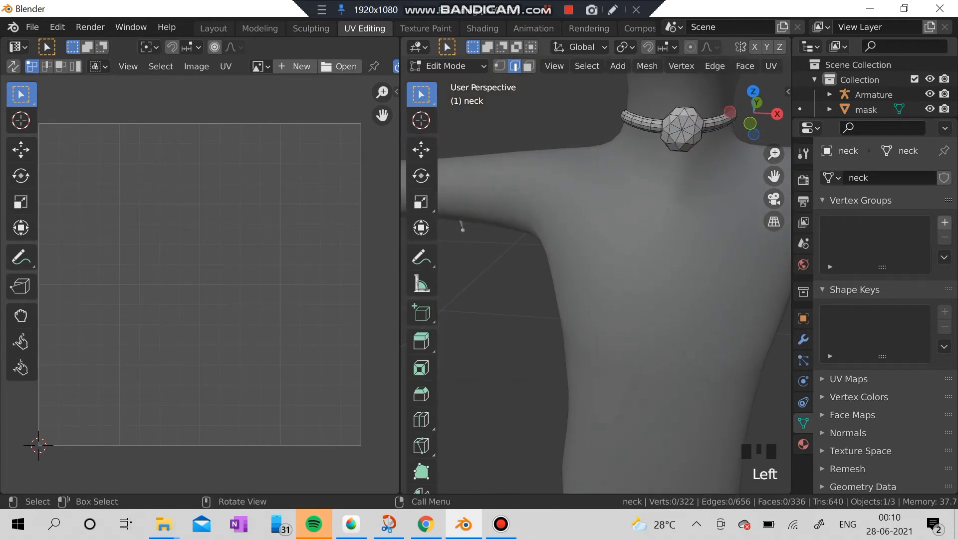
{"action": "key", "text": "alt"}
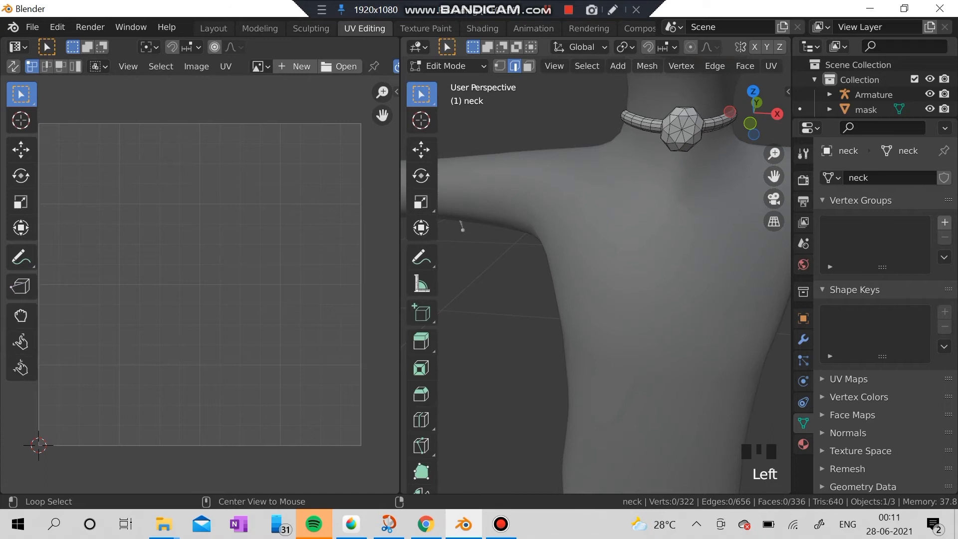
{"action": "left_click", "coordinate": [462, 226], "text": "alt"}
{"action": "left_click", "coordinate": [463, 225]}
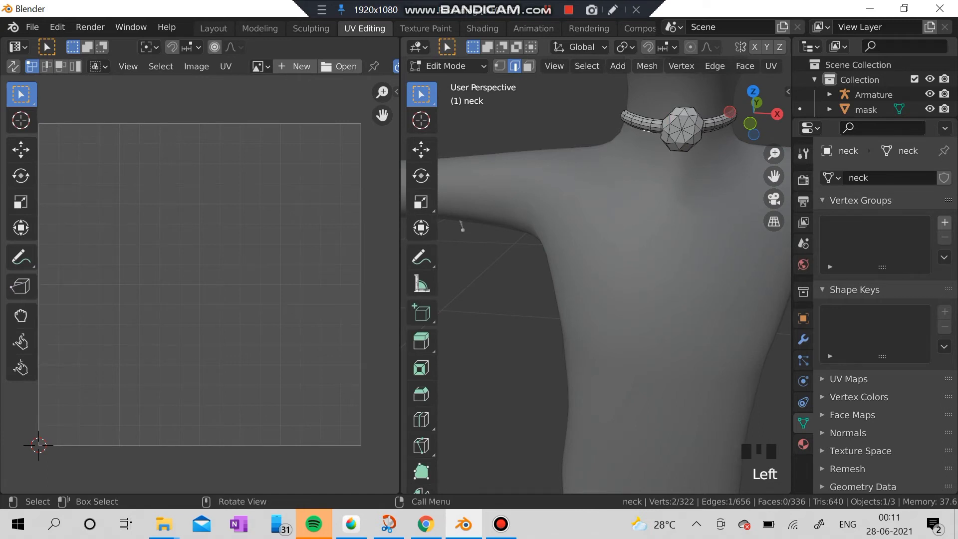
{"action": "key", "text": "shift"}
{"action": "key", "text": "alt"}
{"action": "key", "text": "alt"}
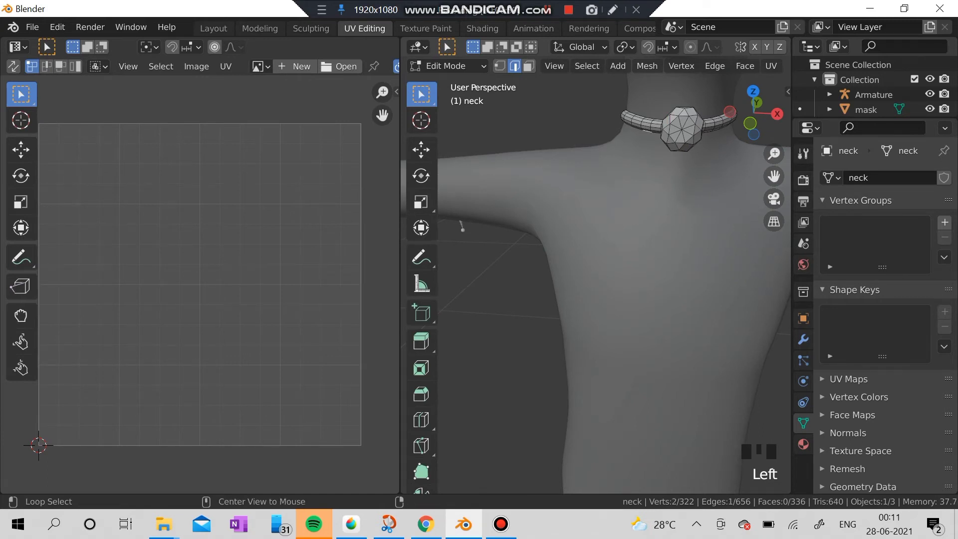
{"action": "left_click", "coordinate": [462, 225], "text": "alt"}
{"action": "right_click", "coordinate": [647, 126]}
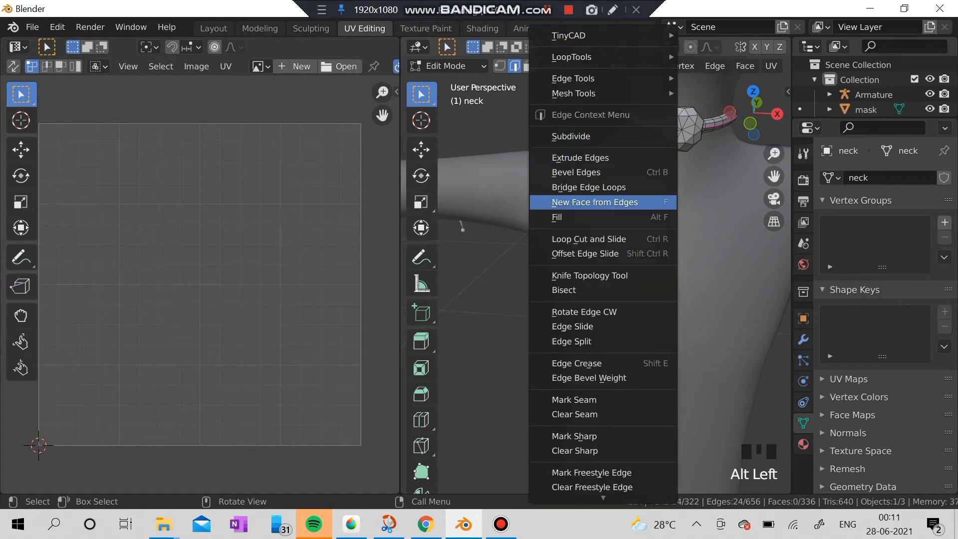
{"action": "left_click", "coordinate": [579, 355]}
- Select one edge on the gem's octagonal outer rim and undo the stray extra selection
{"action": "left_click", "coordinate": [462, 226]}
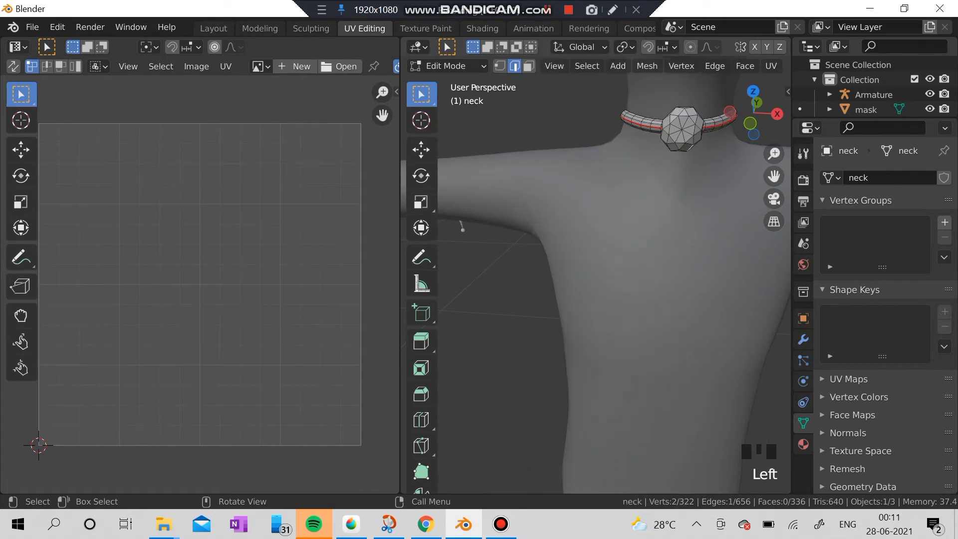
{"action": "middle_click_drag", "start_coordinate": [462, 225], "coordinate": [764, 222]}
{"action": "scroll", "coordinate": [764, 222], "scroll_direction": "up", "scroll_amount": 5}
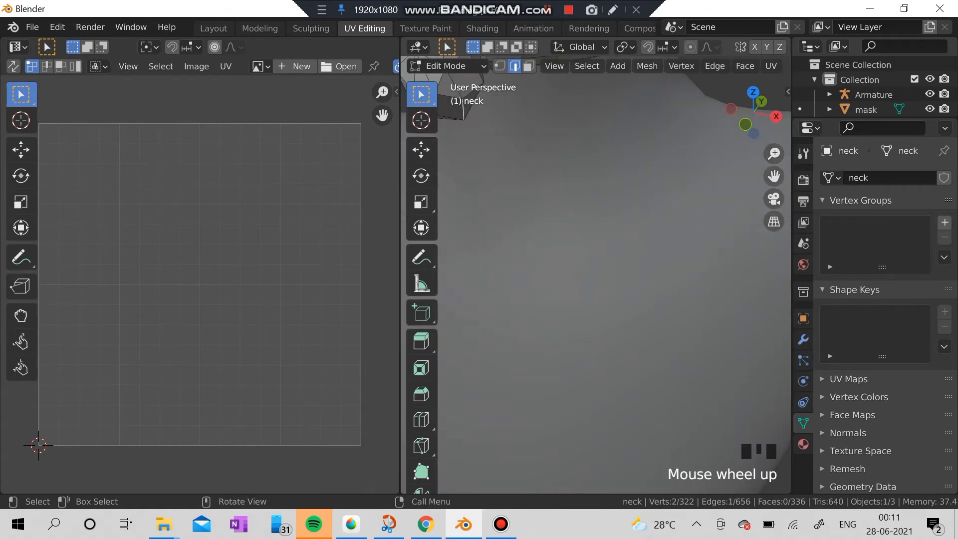
{"action": "middle_click_drag", "start_coordinate": [499, 225], "coordinate": [499, 234]}
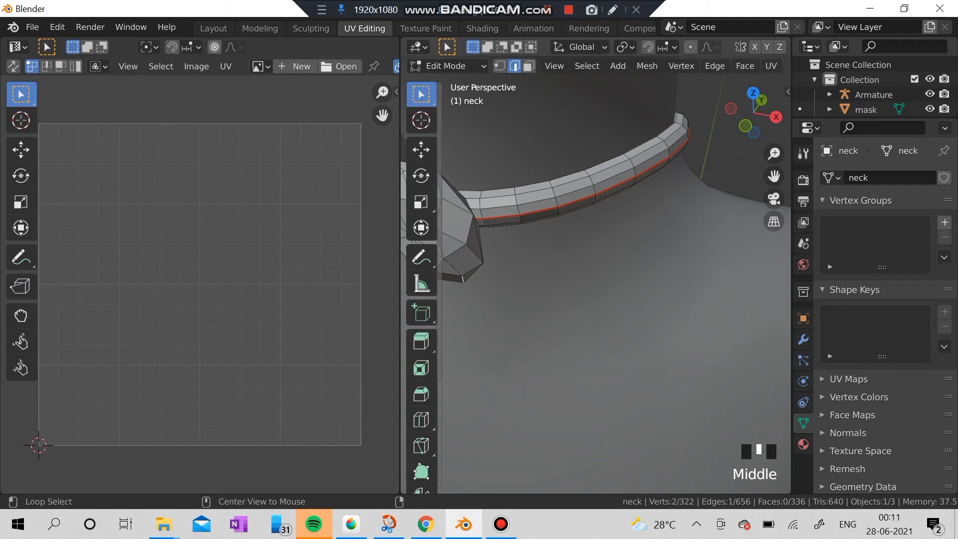
{"action": "left_click", "coordinate": [468, 207], "text": "alt"}
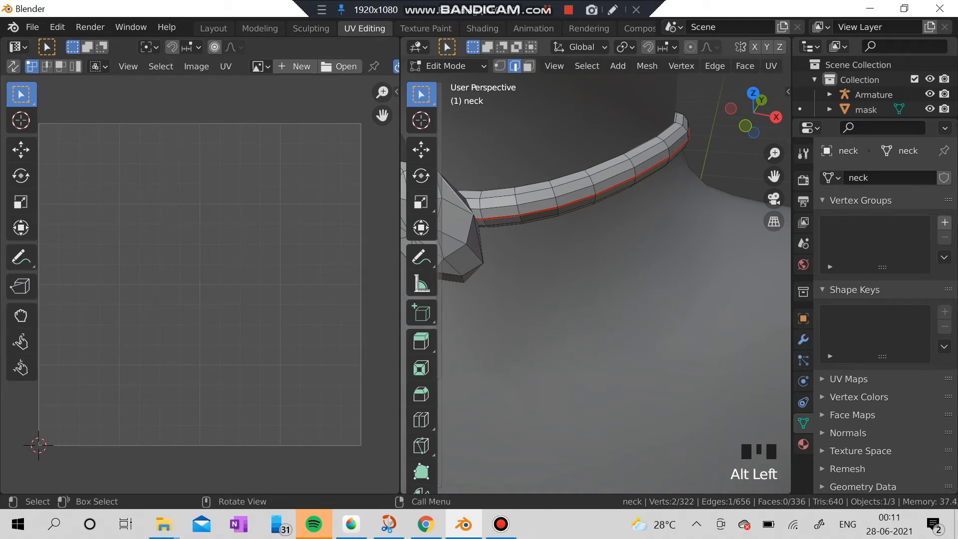
{"action": "left_click", "coordinate": [481, 244], "text": "shift"}
{"action": "key", "text": "ctrl+z"}
{"action": "scroll", "coordinate": [596, 275], "scroll_direction": "down", "scroll_amount": 2}
{"action": "scroll", "coordinate": [596, 275], "scroll_direction": "up", "scroll_amount": 1}
{"action": "scroll", "coordinate": [596, 274], "scroll_direction": "up", "scroll_amount": 1}
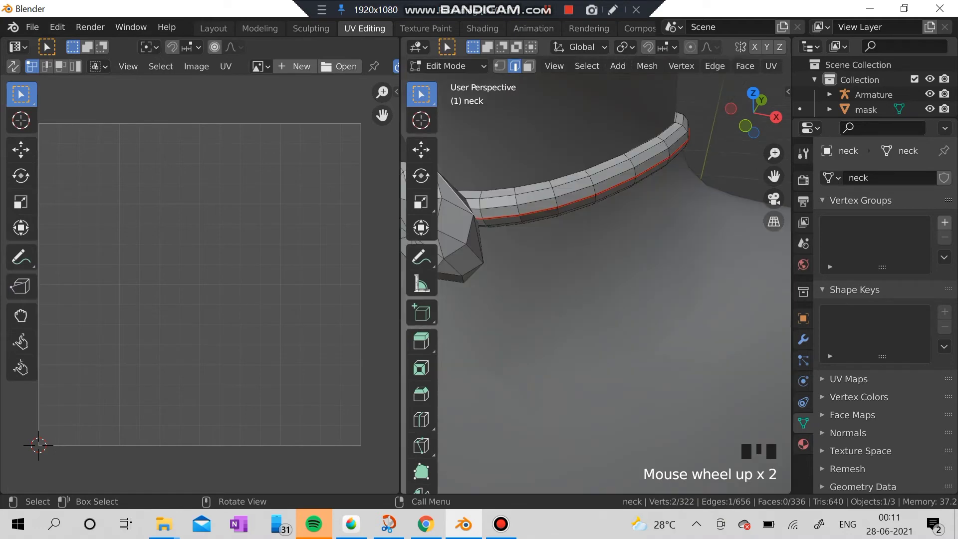
- Add three more edges of the gem's outer rim to the edge selection
{"action": "middle_click_drag", "start_coordinate": [596, 275], "coordinate": [544, 345]}
{"action": "left_click", "coordinate": [646, 186], "text": "shift"}
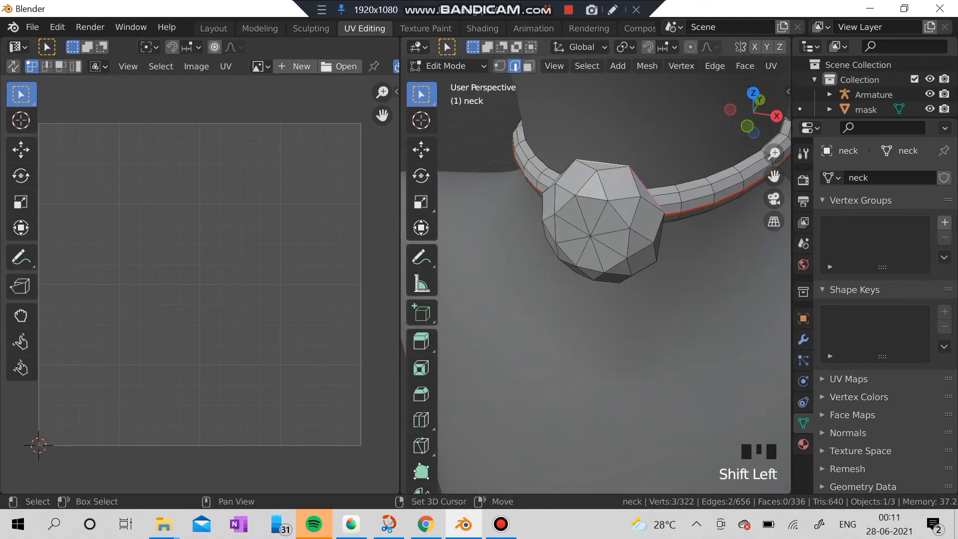
{"action": "left_click", "coordinate": [560, 176], "text": "shift"}
{"action": "middle_click_drag", "start_coordinate": [560, 190], "coordinate": [574, 190]}
{"action": "scroll", "coordinate": [574, 190], "scroll_direction": "down", "scroll_amount": 1}
{"action": "key", "text": "shift"}
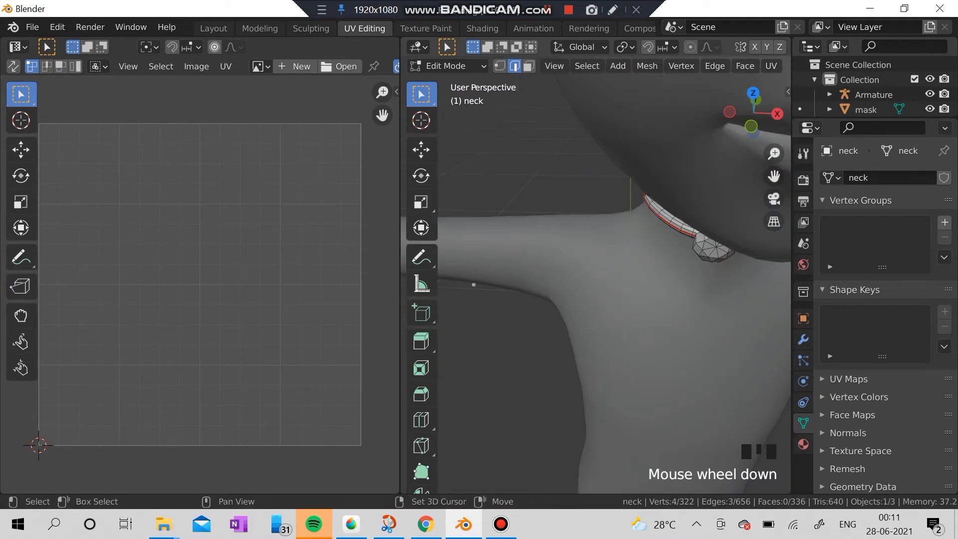
{"action": "left_click", "coordinate": [473, 285], "text": "shift"}
- Extend the gem rim selection with two further edges, reached from beneath the necklace
{"action": "middle_click_drag", "start_coordinate": [474, 282], "coordinate": [456, 214]}
{"action": "scroll", "coordinate": [455, 214], "scroll_direction": "up", "scroll_amount": 4}
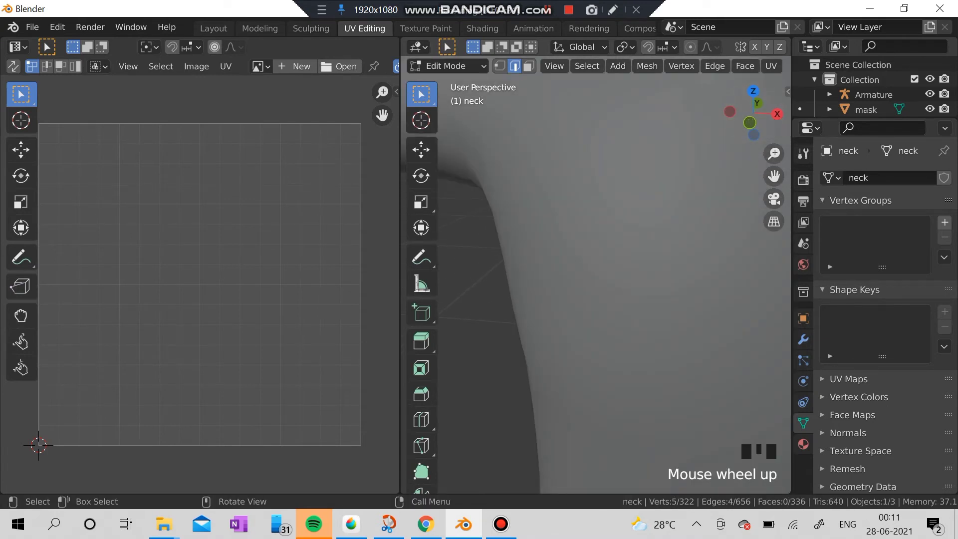
{"action": "mouse_move", "coordinate": [456, 214]}
{"action": "middle_mouse_down", "text": "shift"}
{"action": "mouse_move", "coordinate": [456, 125]}
{"action": "mouse_move", "coordinate": [429, 164]}
{"action": "mouse_move", "coordinate": [424, 300]}
{"action": "mouse_move", "coordinate": [470, 204]}
{"action": "middle_mouse_up", "text": "shift"}
{"action": "middle_click_drag", "start_coordinate": [472, 125], "coordinate": [482, 270]}
{"action": "scroll", "coordinate": [482, 197], "scroll_direction": "down", "scroll_amount": 4}
{"action": "scroll", "coordinate": [481, 332], "scroll_direction": "up", "scroll_amount": 5}
{"action": "scroll", "coordinate": [596, 275], "scroll_direction": "up", "scroll_amount": 2}
{"action": "scroll", "coordinate": [596, 275], "scroll_direction": "down", "scroll_amount": 2}
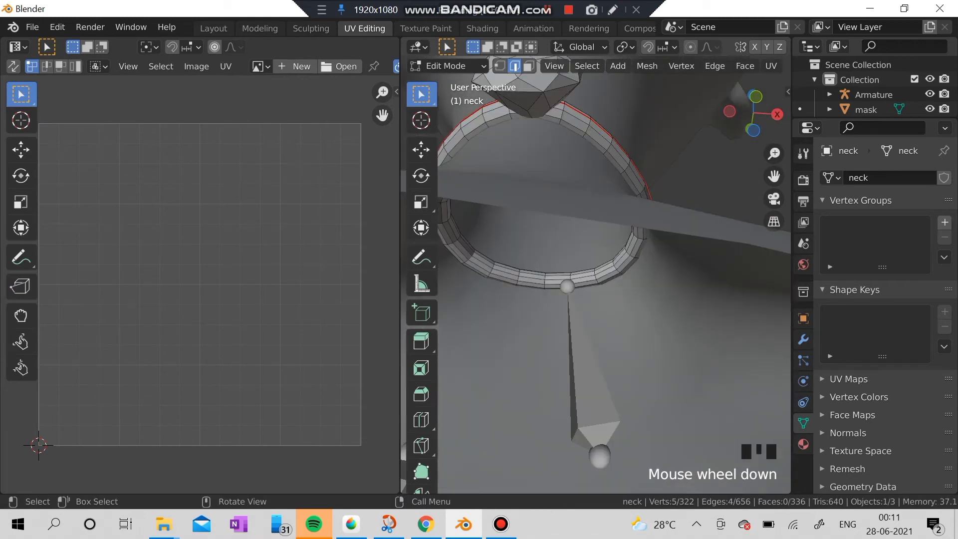
{"action": "middle_click_drag", "start_coordinate": [596, 275], "coordinate": [563, 270]}
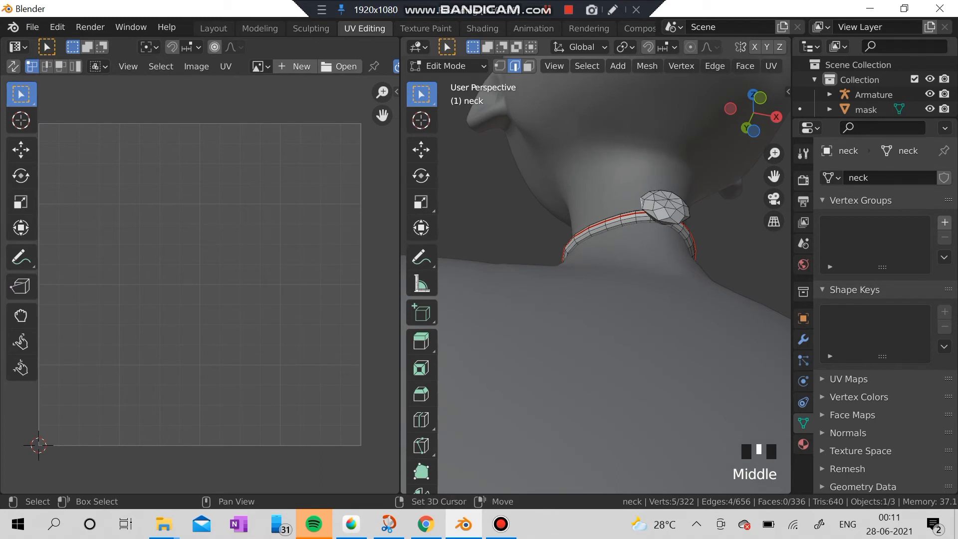
{"action": "left_click", "coordinate": [651, 216], "text": "shift"}
{"action": "left_click", "coordinate": [668, 223], "text": "shift"}
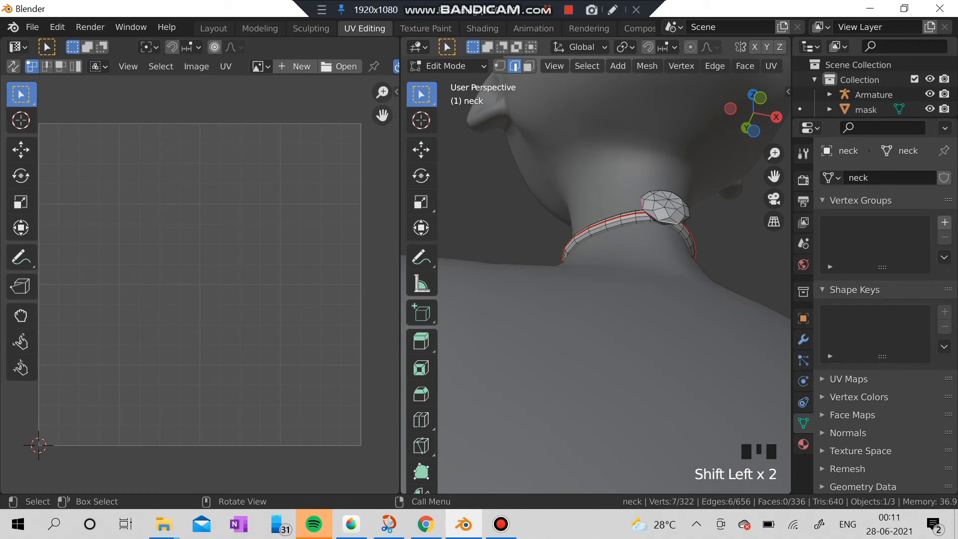
- Raise the system's audio volume
{"action": "key", "text": "XF86AudioRaiseVolume"}
{"action": "key", "text": "XF86AudioRaiseVolume"}
{"action": "key", "text": "XF86AudioRaiseVolume"}
{"action": "key", "text": "XF86AudioRaiseVolume"}
{"action": "key", "text": "XF86AudioRaiseVolume"}
{"action": "key", "text": "XF86AudioRaiseVolume"}
{"action": "key", "text": "XF86AudioRaiseVolume"}
{"action": "key", "text": "XF86AudioRaiseVolume"}
{"action": "key", "text": "XF86AudioRaiseVolume"}
{"action": "key", "text": "XF86AudioRaiseVolume"}
{"action": "key", "text": "XF86AudioRaiseVolume"}
{"action": "key", "text": "XF86AudioRaiseVolume"}
{"action": "key", "text": "XF86AudioRaiseVolume"}
{"action": "key", "text": "XF86AudioRaiseVolume"}
{"action": "key", "text": "XF86AudioRaiseVolume"}
{"action": "key", "text": "XF86AudioRaiseVolume"}
{"action": "key", "text": "XF86AudioRaiseVolume"}
{"action": "key", "text": "XF86AudioRaiseVolume"}
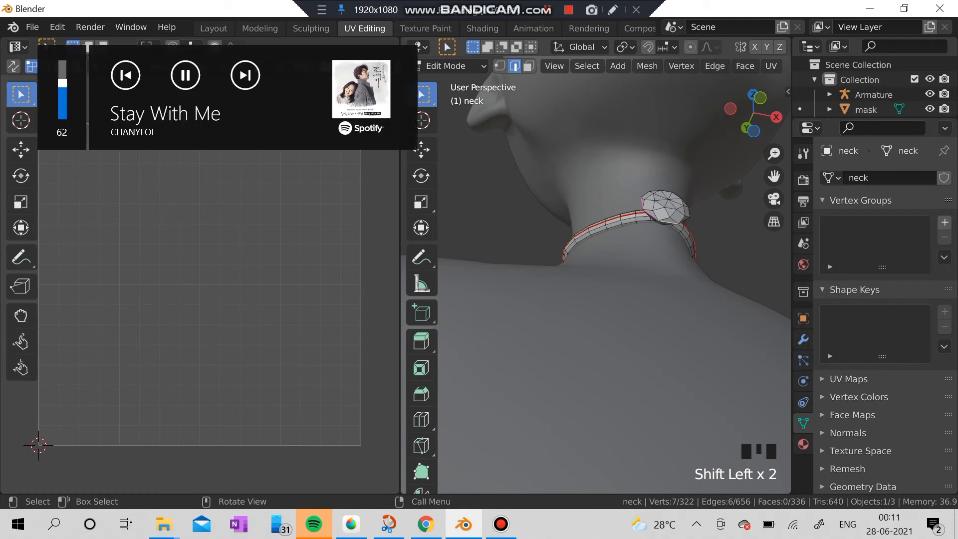
{"action": "key", "text": "XF86AudioRaiseVolume"}
{"action": "key", "text": "XF86AudioRaiseVolume"}
{"action": "key", "text": "XF86AudioRaiseVolume"}
{"action": "key", "text": "XF86AudioRaiseVolume"}
{"action": "key", "text": "XF86AudioRaiseVolume"}
{"action": "key", "text": "XF86AudioRaiseVolume"}
{"action": "key", "text": "XF86AudioRaiseVolume"}
{"action": "key", "text": "XF86AudioRaiseVolume"}
{"action": "key", "text": "XF86AudioRaiseVolume"}
{"action": "key", "text": "XF86AudioRaiseVolume"}
{"action": "key", "text": "XF86AudioRaiseVolume"}
{"action": "key", "text": "XF86AudioRaiseVolume"}
{"action": "key", "text": "XF86AudioRaiseVolume"}
{"action": "key", "text": "XF86AudioRaiseVolume"}
{"action": "key", "text": "XF86AudioRaiseVolume"}
{"action": "key", "text": "XF86AudioRaiseVolume"}
{"action": "key", "text": "XF86AudioRaiseVolume"}
{"action": "key", "text": "XF86AudioRaiseVolume"}
{"action": "key", "text": "XF86AudioRaiseVolume"}
- Add the last two rim edges so the selection closes the loop around the gem
{"action": "middle_click_drag", "start_coordinate": [696, 259], "coordinate": [726, 308]}
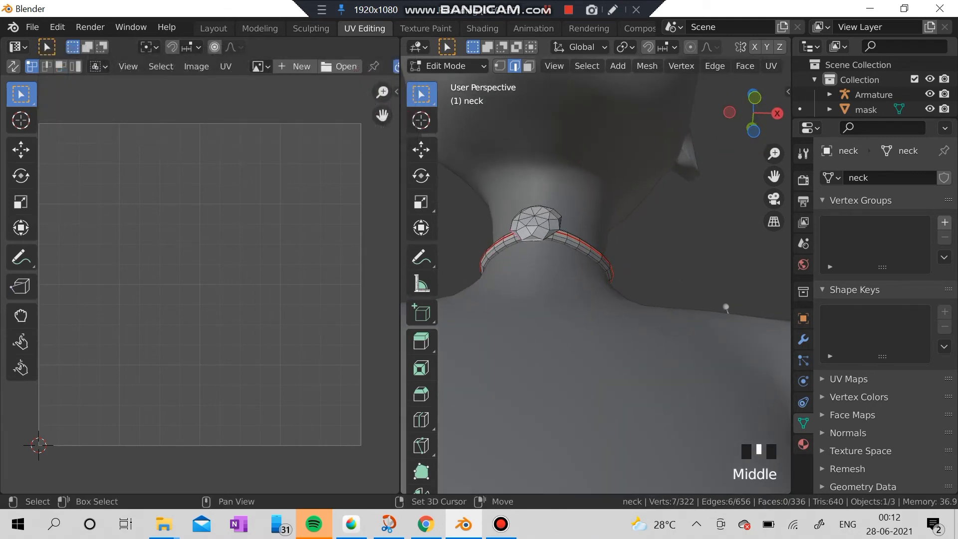
{"action": "left_click", "coordinate": [551, 236], "text": "shift"}
{"action": "middle_click_drag", "start_coordinate": [551, 236], "coordinate": [539, 253]}
{"action": "middle_click_drag", "start_coordinate": [702, 333], "coordinate": [683, 346]}
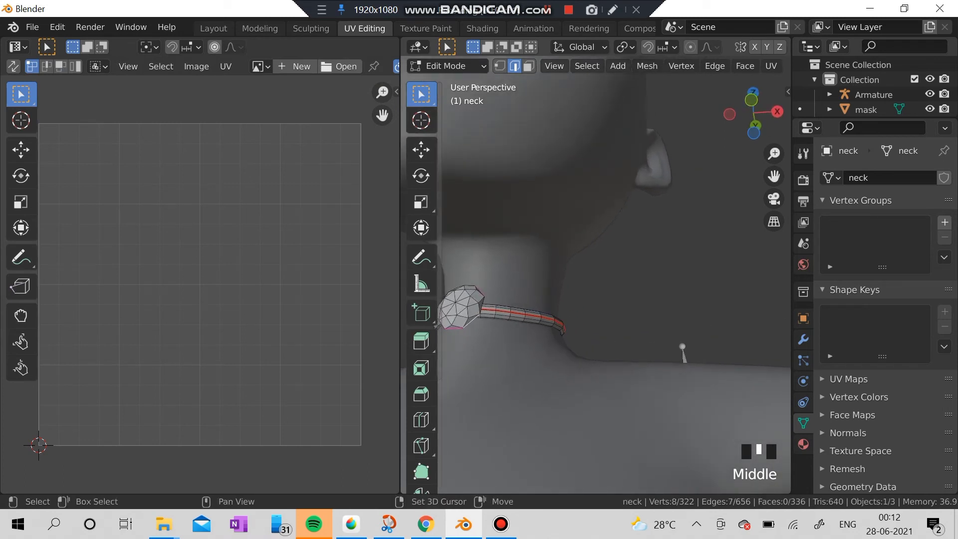
{"action": "left_click", "coordinate": [483, 306], "text": "shift"}
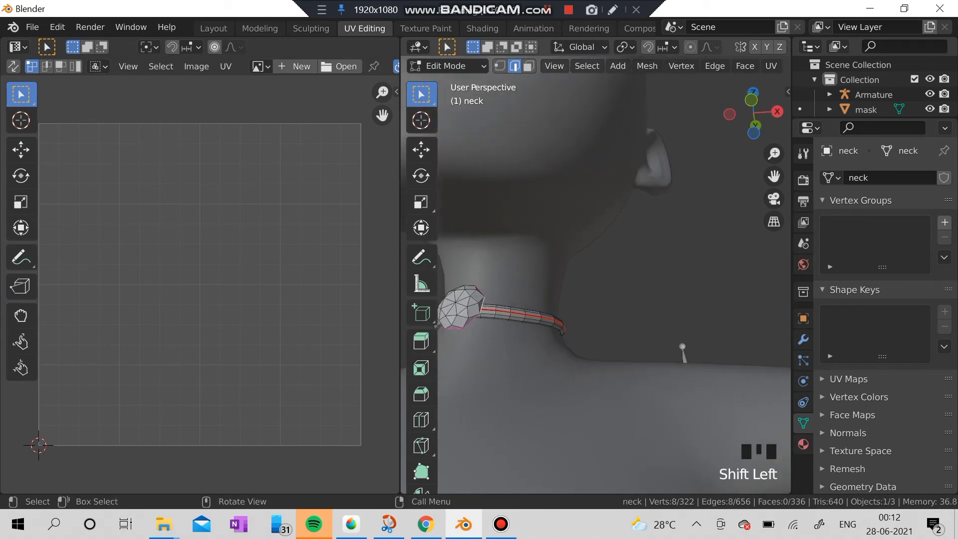
- Mark the selected loop around the gem's rim as a seam, and deselect it
{"action": "scroll", "coordinate": [483, 306], "scroll_direction": "down", "scroll_amount": 2}
{"action": "middle_click_drag", "start_coordinate": [482, 306], "coordinate": [503, 311]}
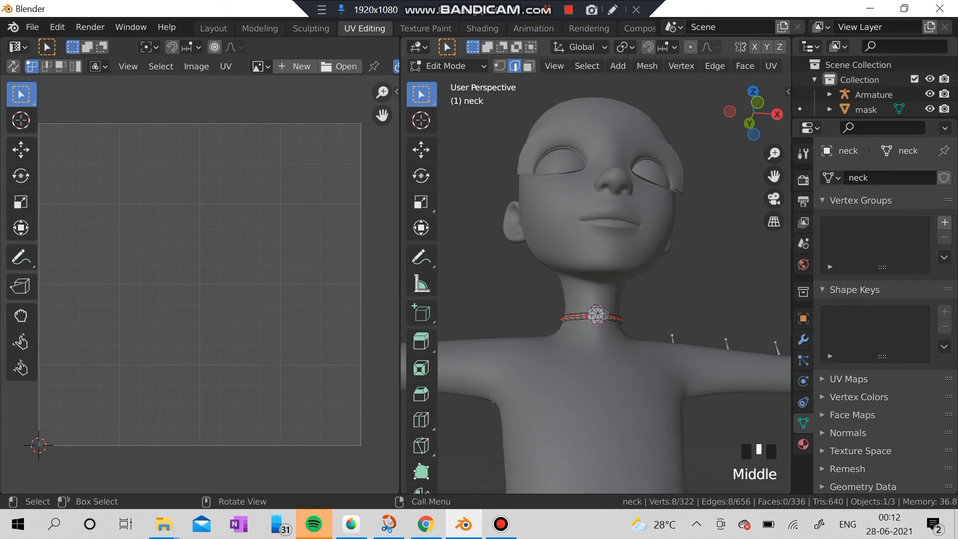
{"action": "scroll", "coordinate": [673, 339], "scroll_direction": "up", "scroll_amount": 3}
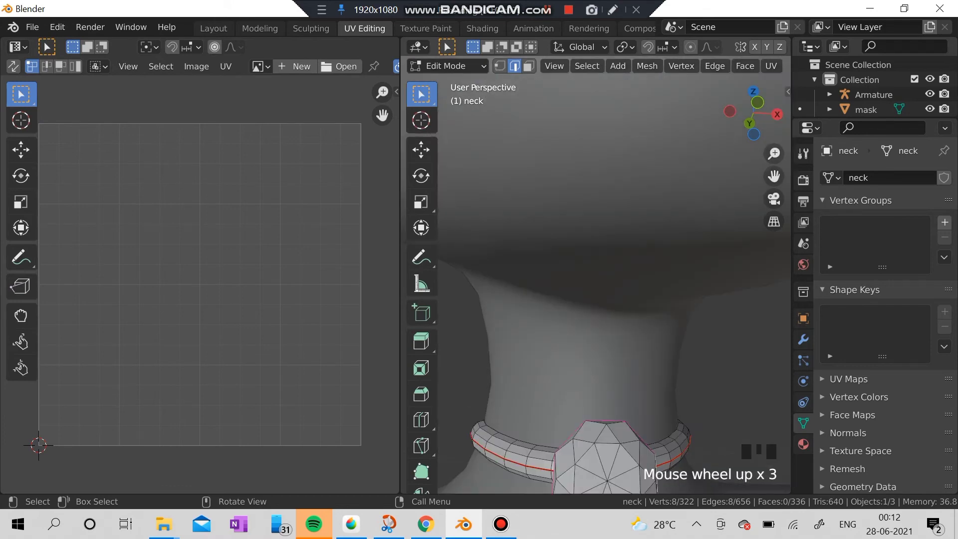
{"action": "key", "text": "ctrl+e"}
{"action": "left_click", "coordinate": [554, 400]}
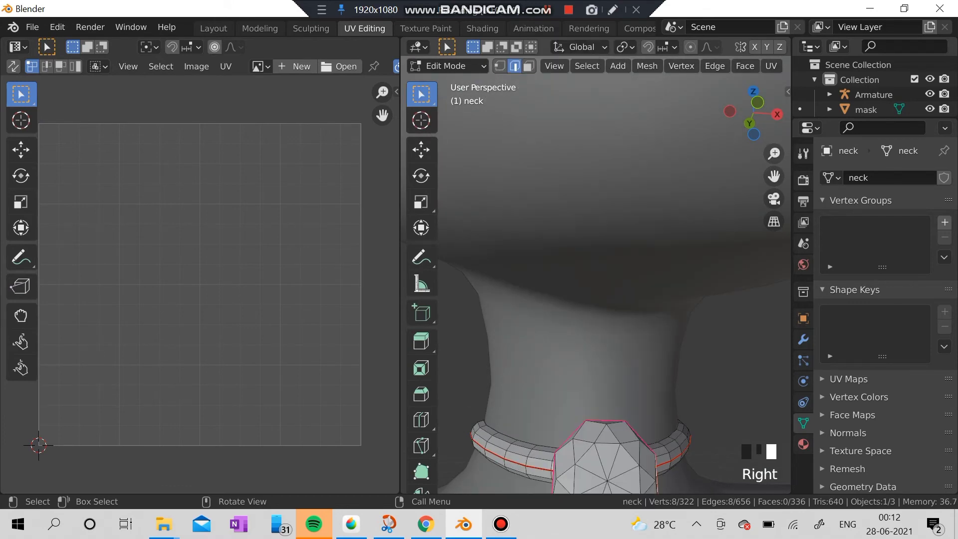
{"action": "scroll", "coordinate": [554, 399], "scroll_direction": "down", "scroll_amount": 1}
{"action": "left_click", "coordinate": [699, 330]}
{"action": "mouse_move", "coordinate": [699, 330]}
{"action": "middle_mouse_down"}
{"action": "mouse_move", "coordinate": [696, 259]}
{"action": "mouse_move", "coordinate": [629, 245]}
{"action": "mouse_move", "coordinate": [701, 324]}
{"action": "middle_mouse_up"}
{"action": "scroll", "coordinate": [597, 279], "scroll_direction": "down", "scroll_amount": 3}
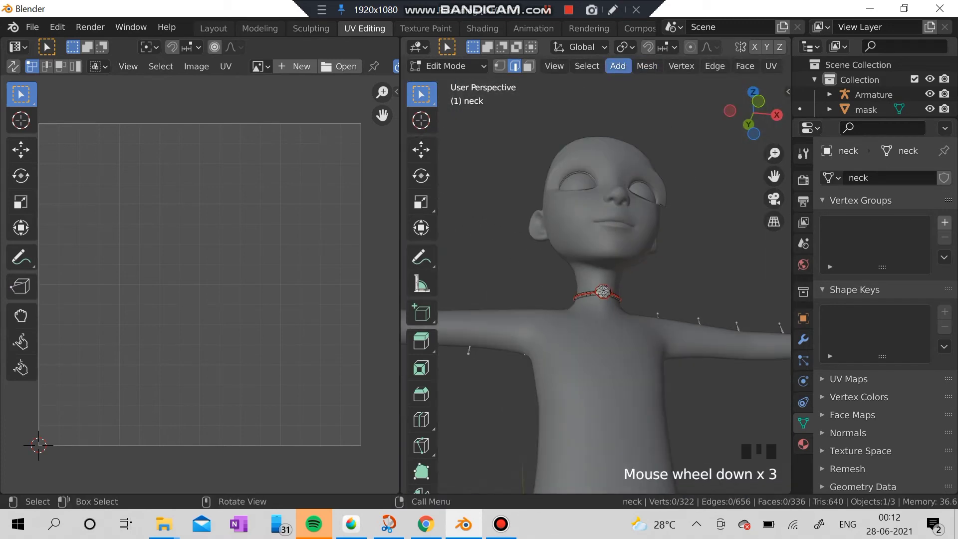
- Select all geometry of the necklace mesh and unwrap it along the marked seams
{"action": "left_click", "coordinate": [587, 66]}
{"action": "left_click", "coordinate": [597, 83]}
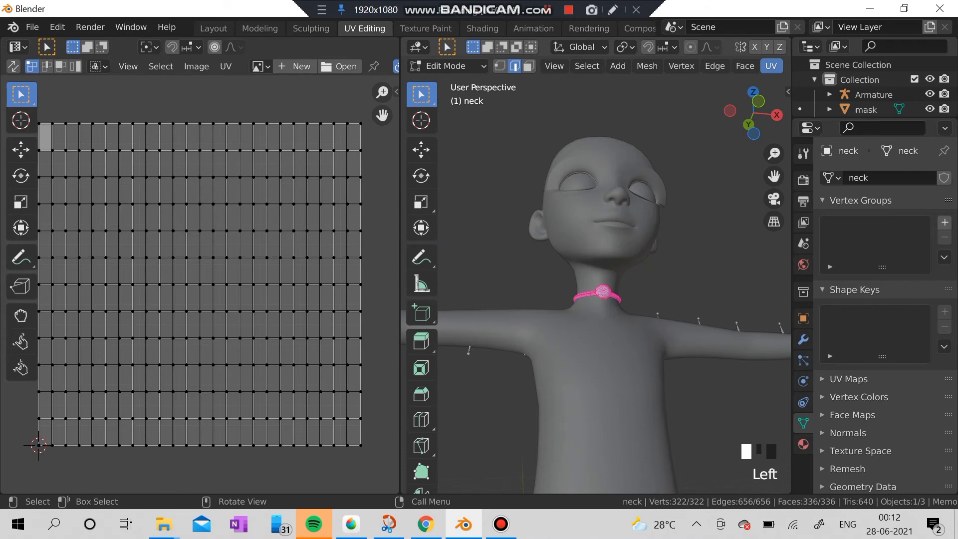
{"action": "left_click", "coordinate": [771, 66]}
{"action": "left_click", "coordinate": [782, 82]}
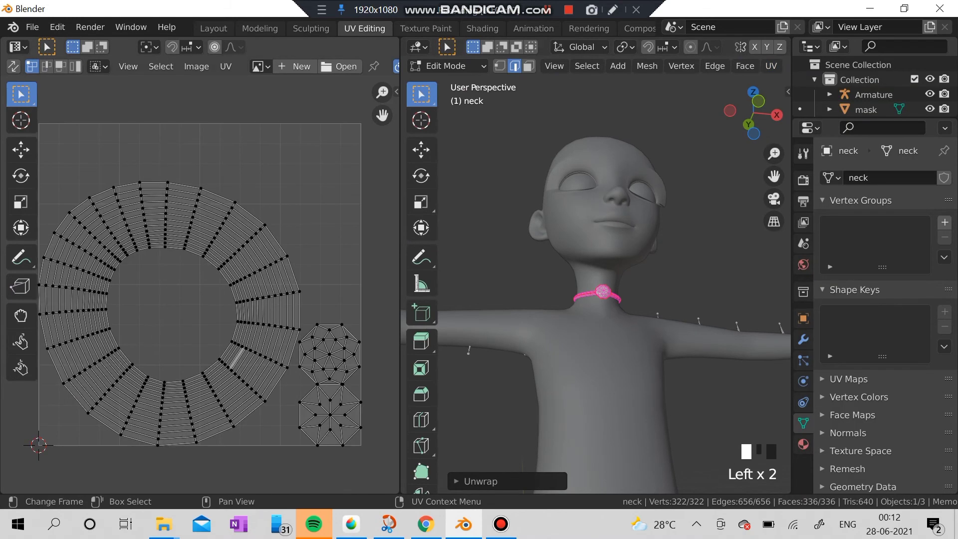
- Turn on UV sync selection and select parts of the ring and gem islands to match them with the 3D mesh
{"action": "left_click_drag", "start_coordinate": [142, 303], "coordinate": [280, 180]}
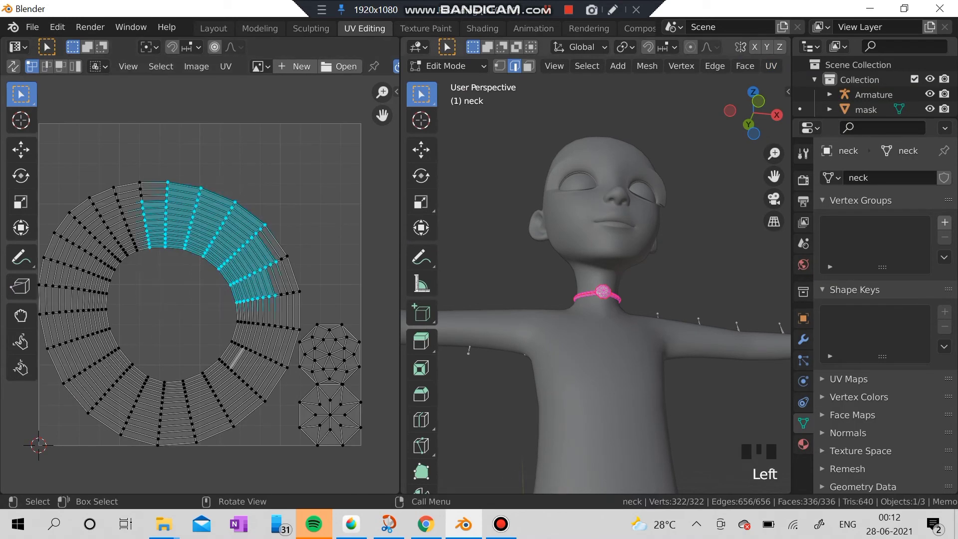
{"action": "left_click", "coordinate": [13, 67]}
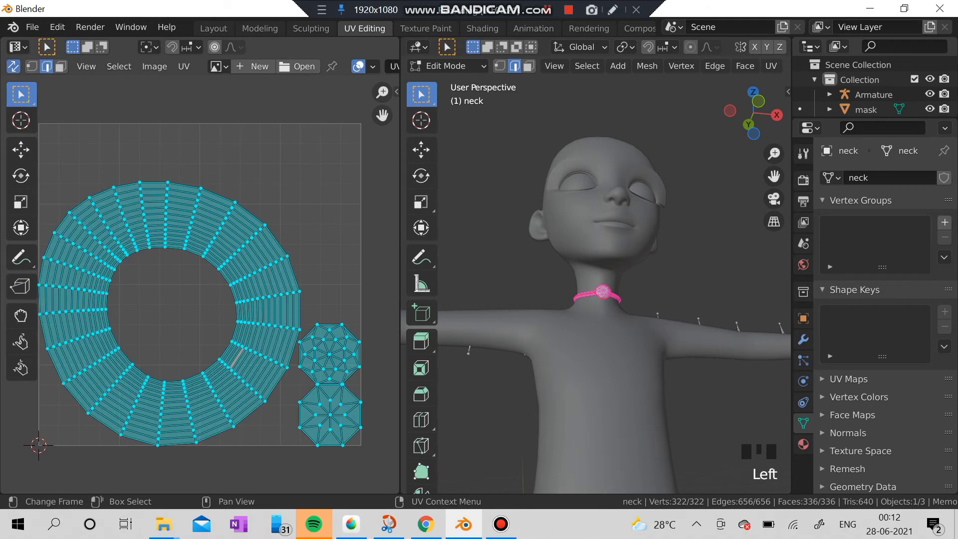
{"action": "middle_click_drag", "start_coordinate": [574, 249], "coordinate": [692, 264]}
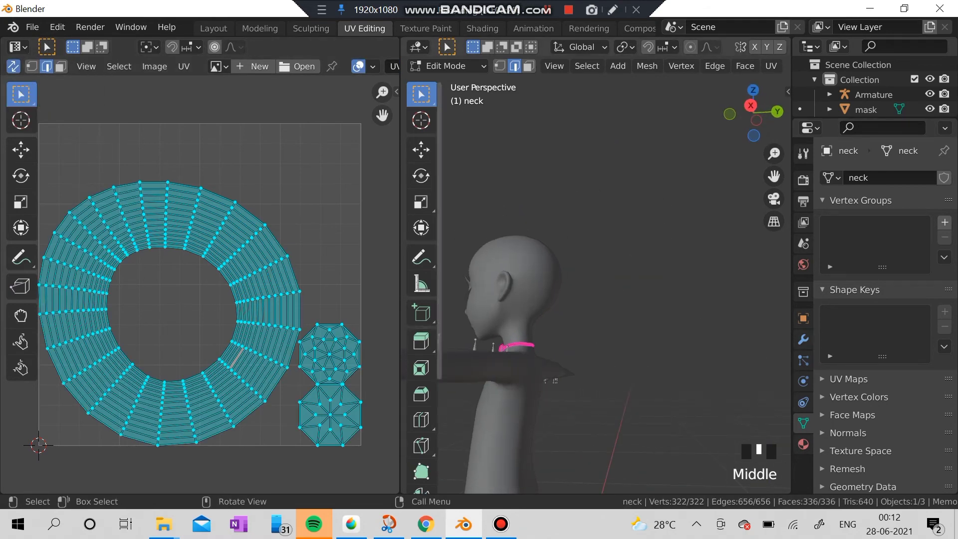
{"action": "left_click_drag", "start_coordinate": [97, 158], "coordinate": [298, 412]}
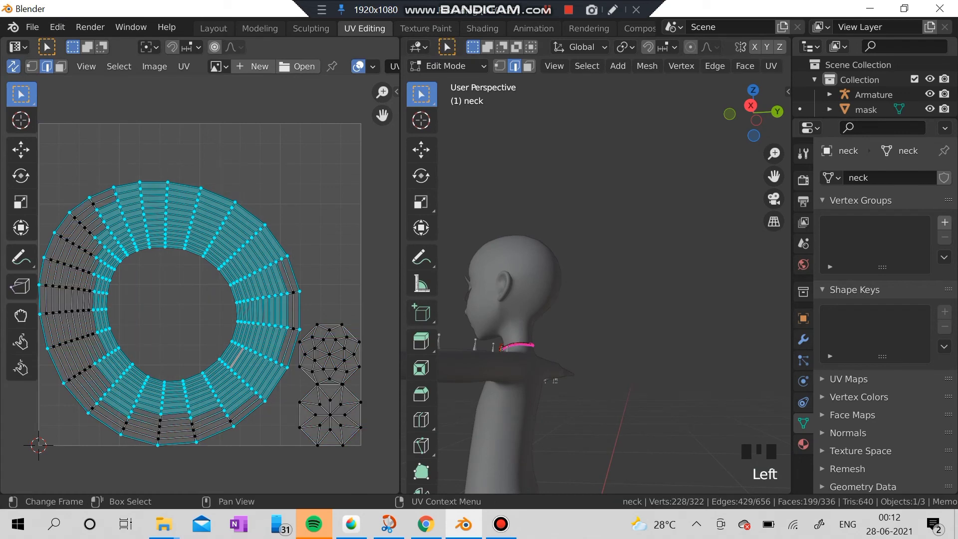
{"action": "left_click", "coordinate": [327, 336]}
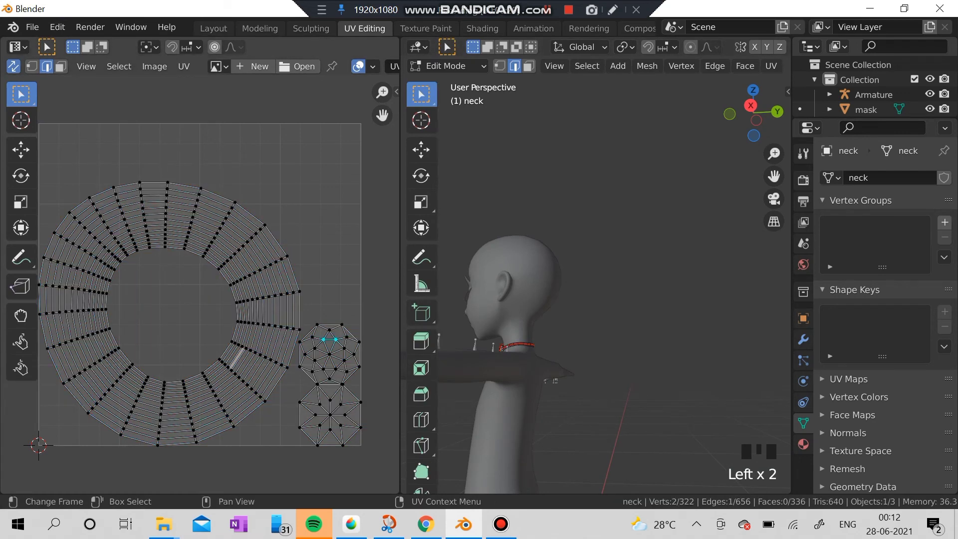
- Select edges on the two gem islands to inspect them in the UV layout
{"action": "left_click_drag", "start_coordinate": [311, 334], "coordinate": [361, 402]}
{"action": "left_click", "coordinate": [352, 332]}
{"action": "scroll", "coordinate": [200, 284], "scroll_direction": "down", "scroll_amount": 2}
{"action": "scroll", "coordinate": [199, 285], "scroll_direction": "up", "scroll_amount": 3}
{"action": "scroll", "coordinate": [200, 285], "scroll_direction": "down", "scroll_amount": 2}
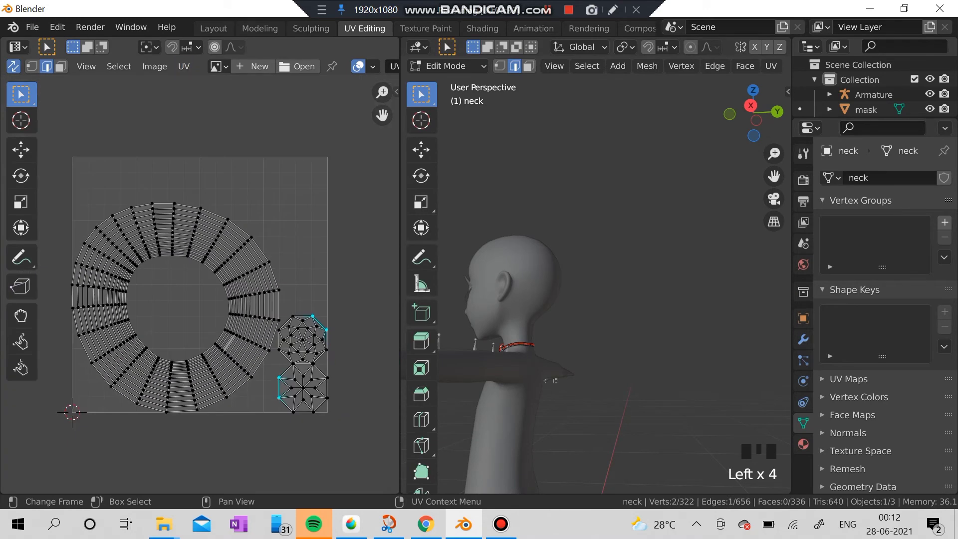
- Select all UV islands and export the UV layout as neck.png, a 1024 by 1024 PNG, to the Documents folder
{"action": "left_click", "coordinate": [184, 66]}
{"action": "left_click", "coordinate": [215, 484]}
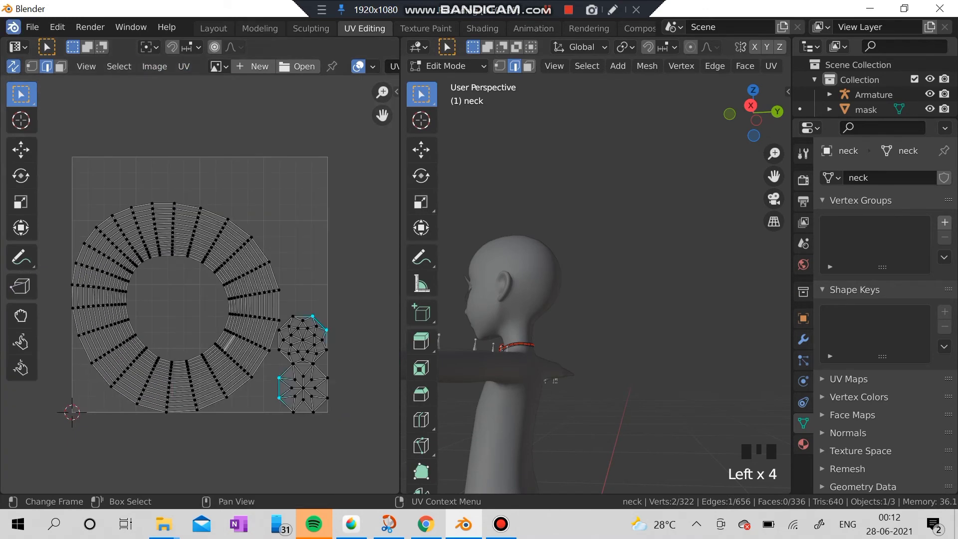
{"action": "left_click", "coordinate": [119, 66]}
{"action": "left_click", "coordinate": [131, 82]}
{"action": "left_click", "coordinate": [183, 66]}
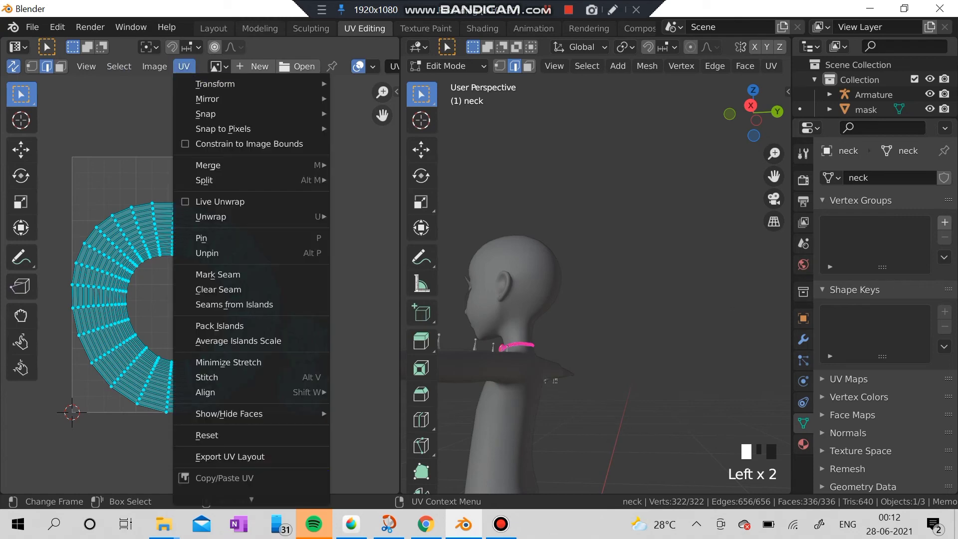
{"action": "mouse_move", "coordinate": [241, 500]}
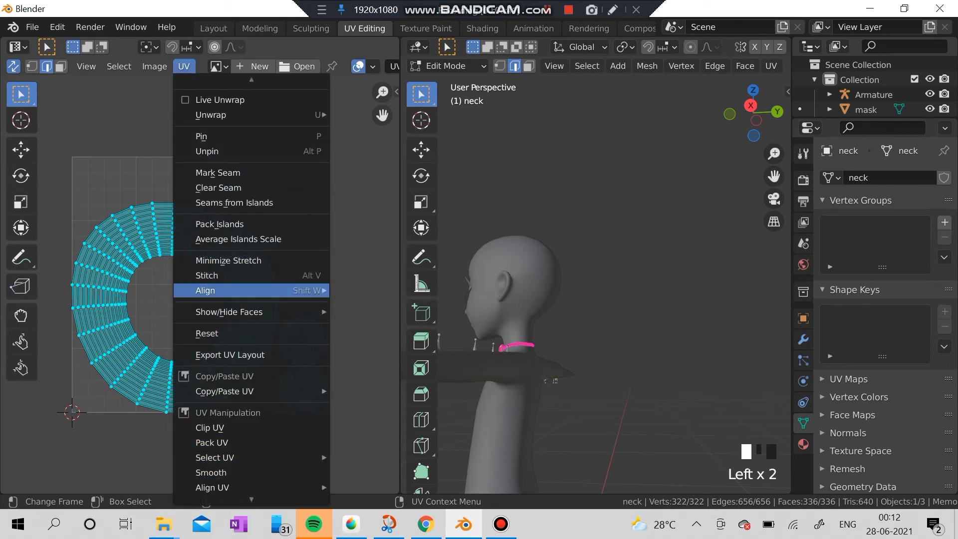
{"action": "left_click", "coordinate": [229, 355]}
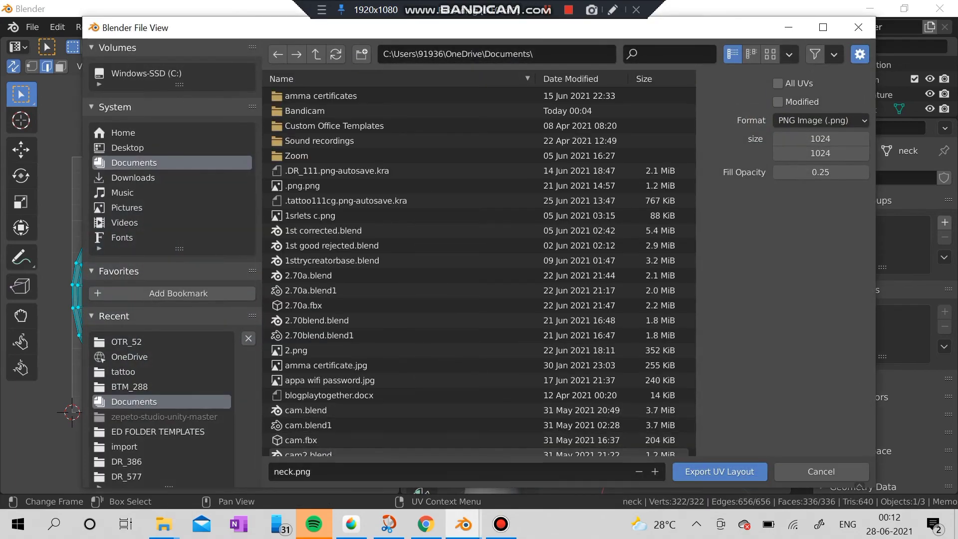
{"action": "left_click", "coordinate": [720, 472]}
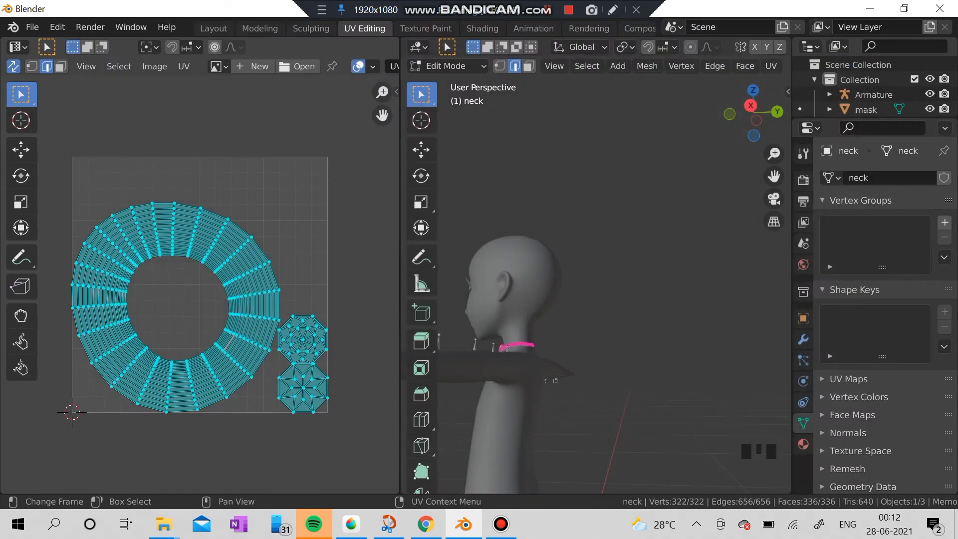
{"action": "left_click", "coordinate": [501, 524]}
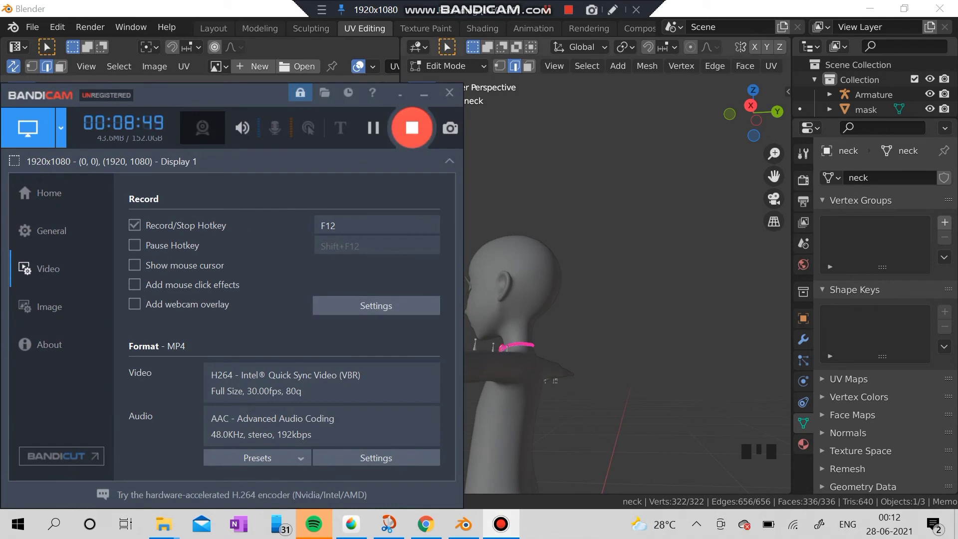
{"action": "left_click", "coordinate": [424, 94]}
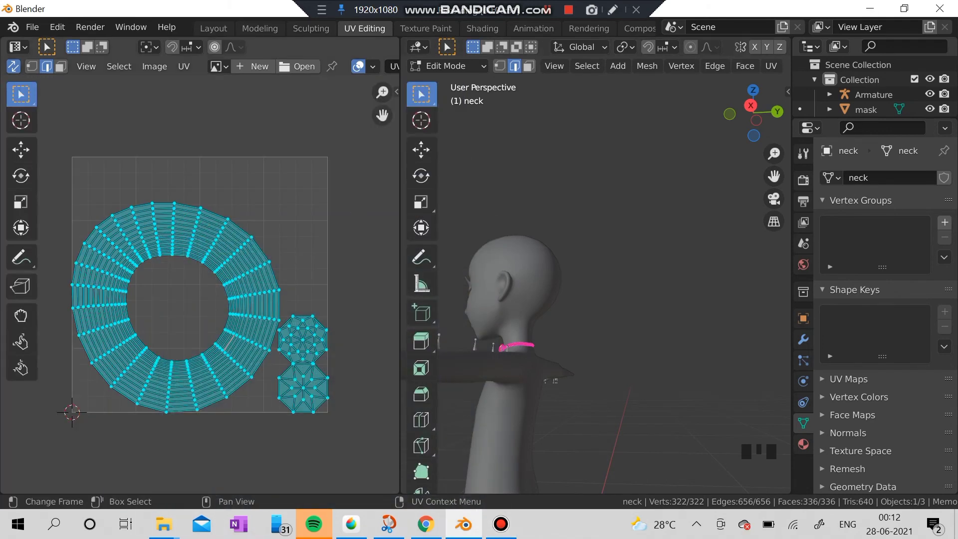
- Create a new blank image named Neck, 512 px wide and 512 px high, for the UV layout
{"action": "left_click", "coordinate": [254, 66]}
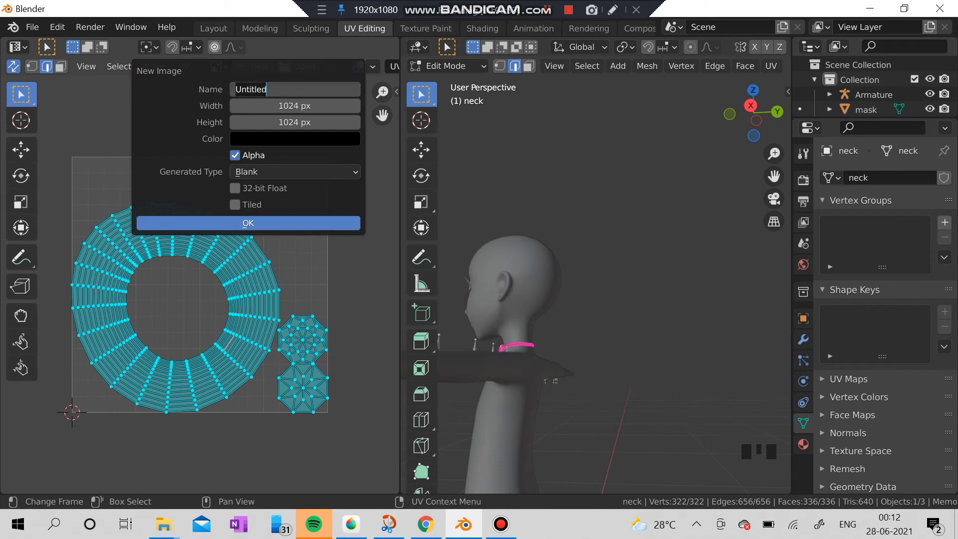
{"action": "key", "text": "BackSpace"}
{"action": "type", "text": "Neck"}
{"action": "key", "text": "Return"}
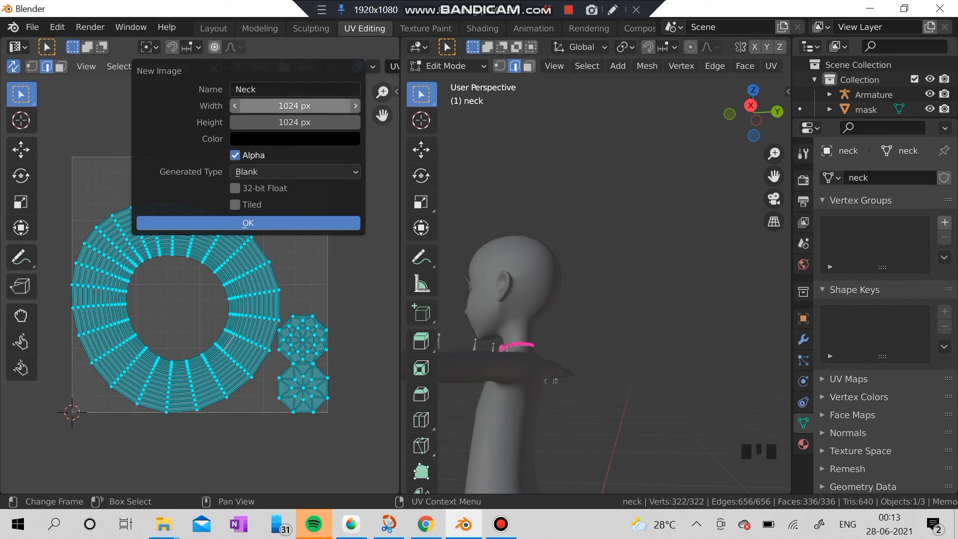
{"action": "left_click_drag", "start_coordinate": [295, 105], "coordinate": [294, 123]}
{"action": "key", "text": "BackSpace"}
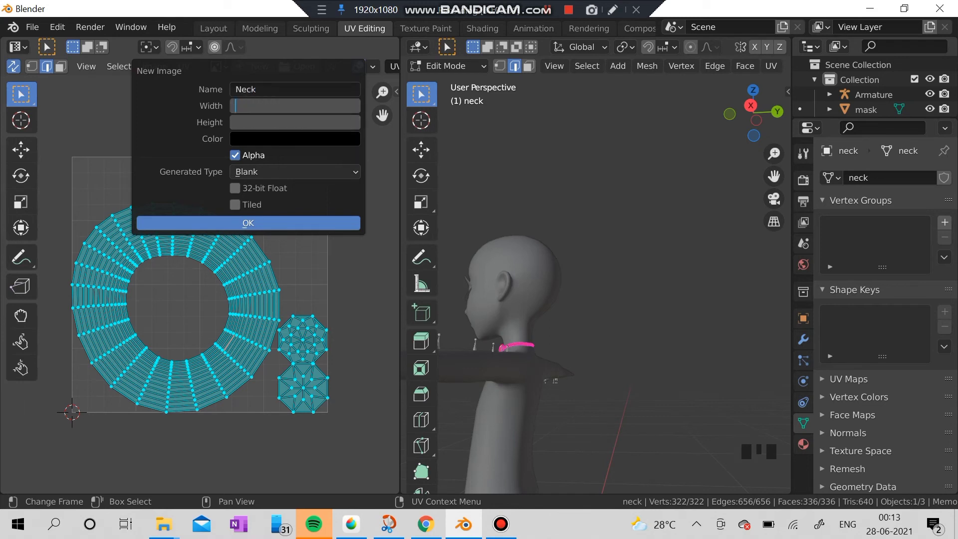
{"action": "type", "text": "512"}
{"action": "left_click", "coordinate": [283, 224]}
{"action": "left_click", "coordinate": [283, 225]}
{"action": "left_click", "coordinate": [283, 225]}
{"action": "scroll", "coordinate": [283, 225], "scroll_direction": "down", "scroll_amount": 5}
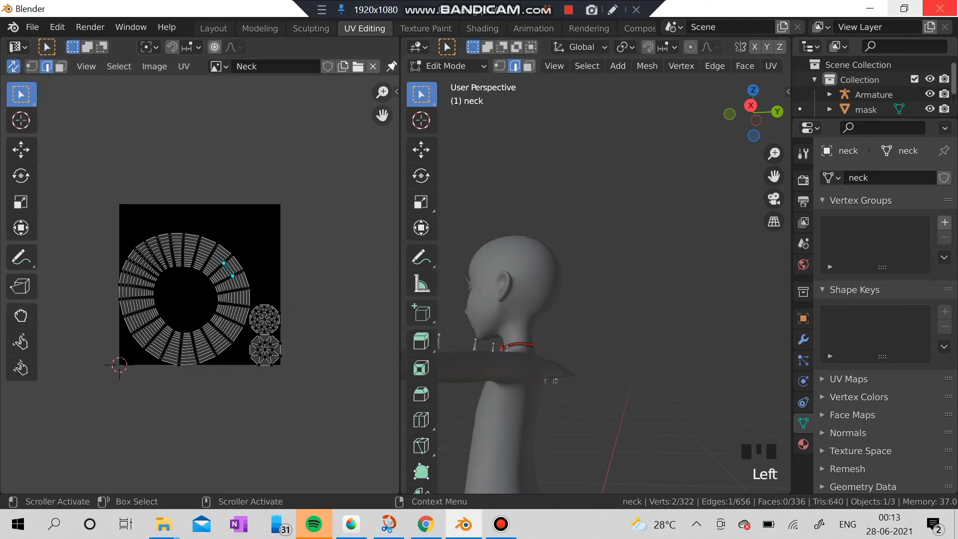
- Split the 3D viewport horizontally with a Shader Editor in the lower half, and show the necklace's material properties
{"action": "left_click_drag", "start_coordinate": [403, 40], "coordinate": [401, 251]}
{"action": "left_click", "coordinate": [419, 262]}
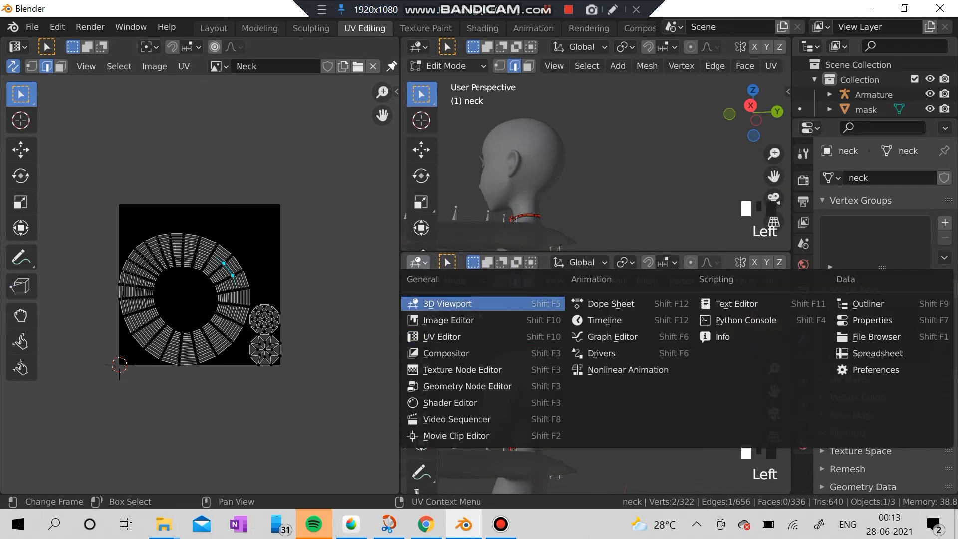
{"action": "left_click", "coordinate": [449, 403]}
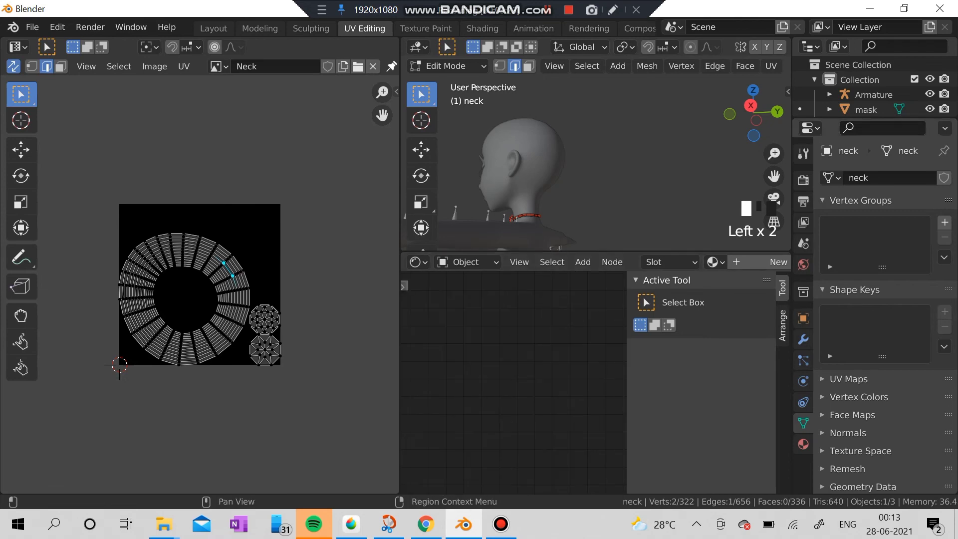
{"action": "left_click", "coordinate": [803, 444]}
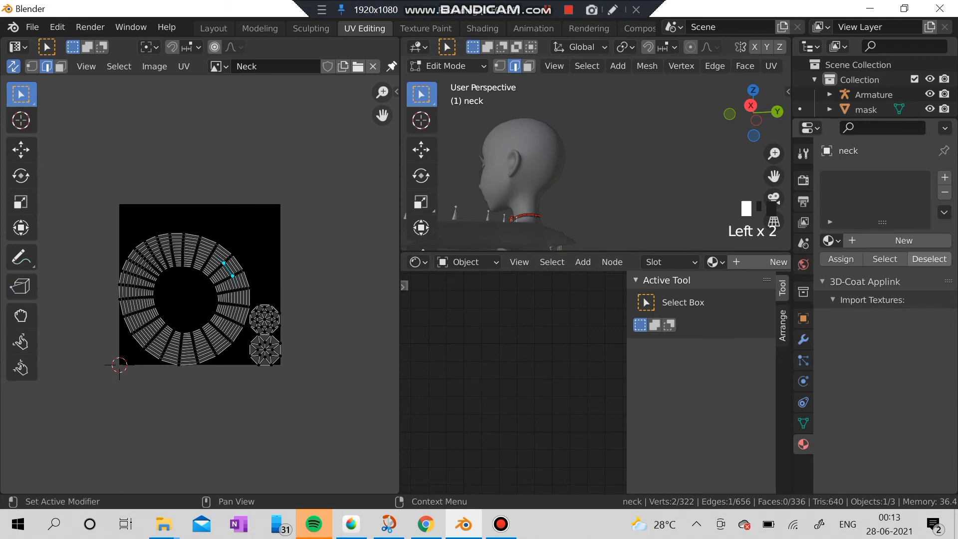
{"action": "left_click", "coordinate": [898, 240]}
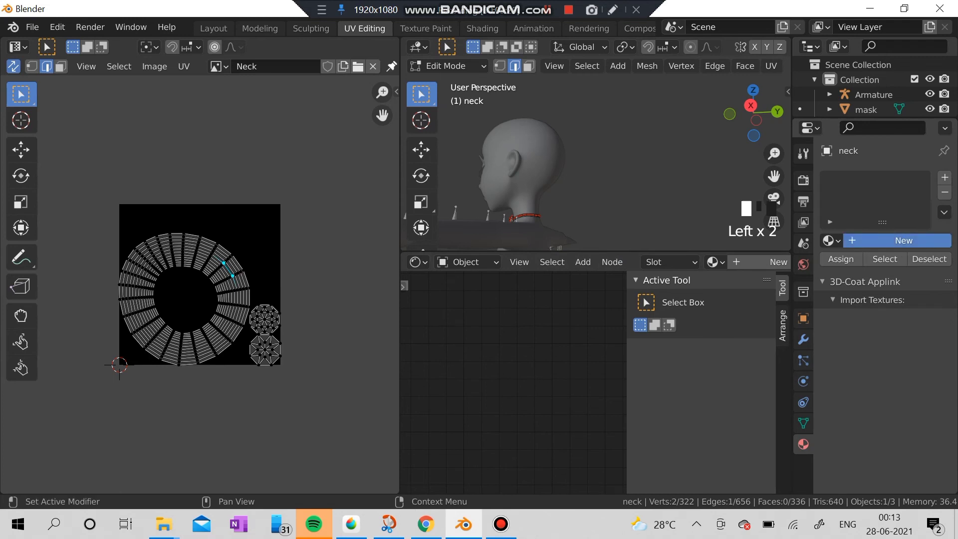
{"action": "double_click", "coordinate": [945, 178]}
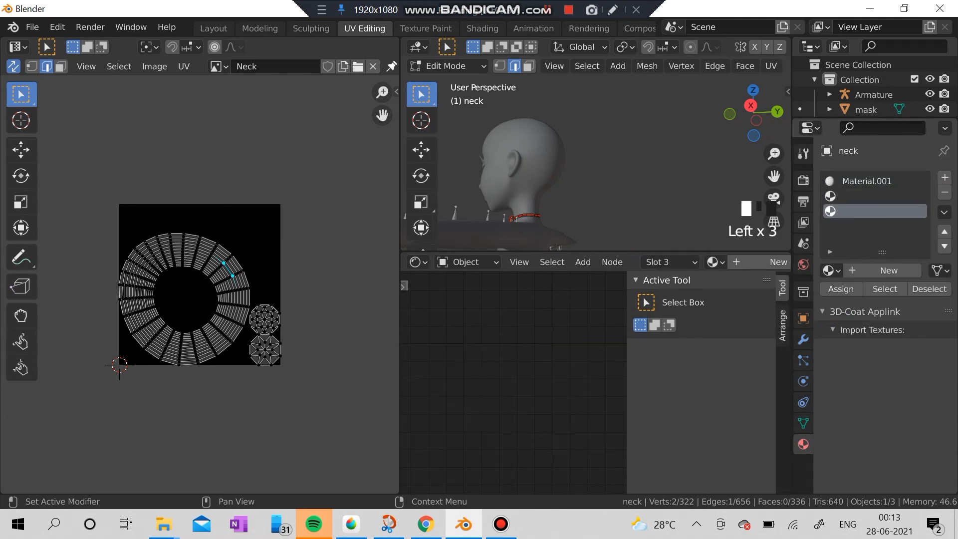
{"action": "key", "text": "ctrl+z"}
{"action": "key", "text": "ctrl+z"}
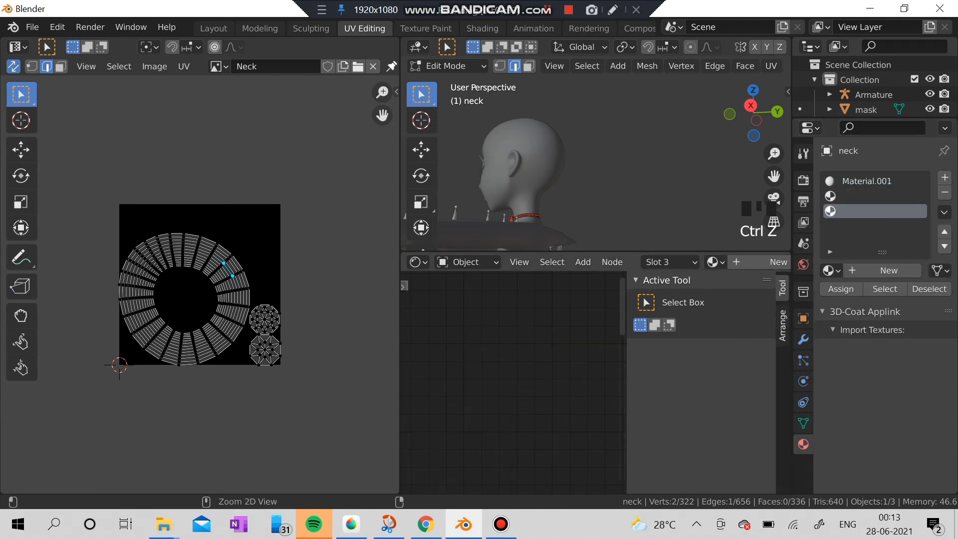
{"action": "key", "text": "ctrl+z"}
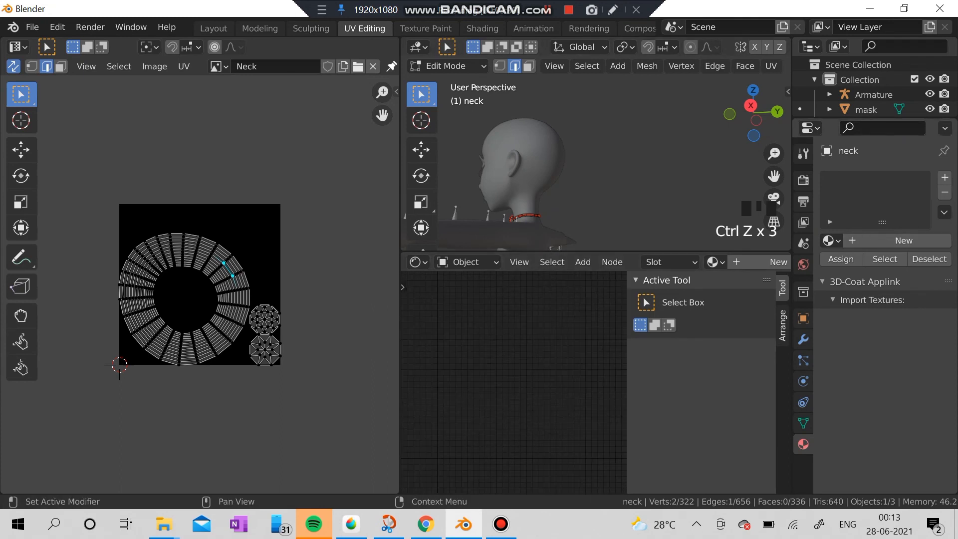
- Create a new material for the necklace and name it neck
{"action": "left_click", "coordinate": [903, 240]}
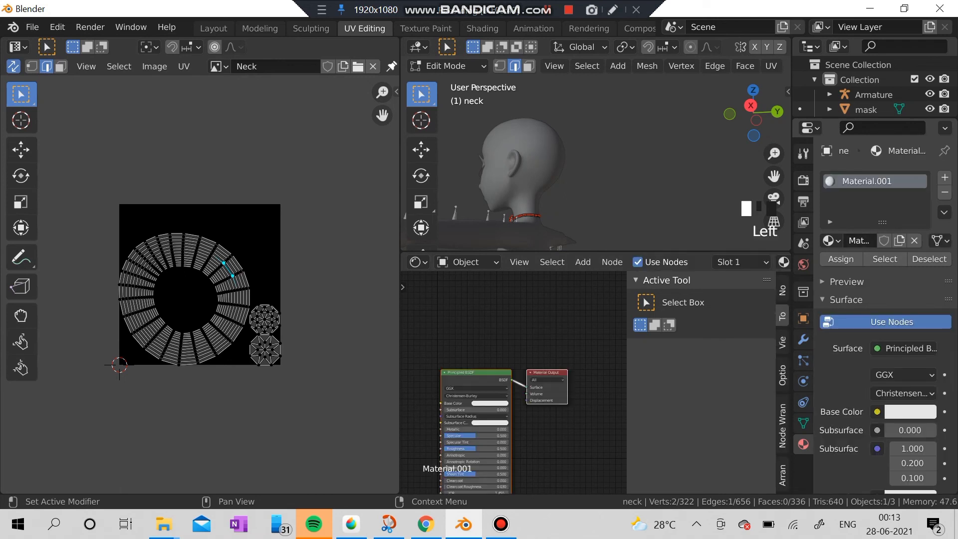
{"action": "left_click", "coordinate": [860, 241]}
{"action": "key", "text": "BackSpace"}
{"action": "key", "text": "Return"}
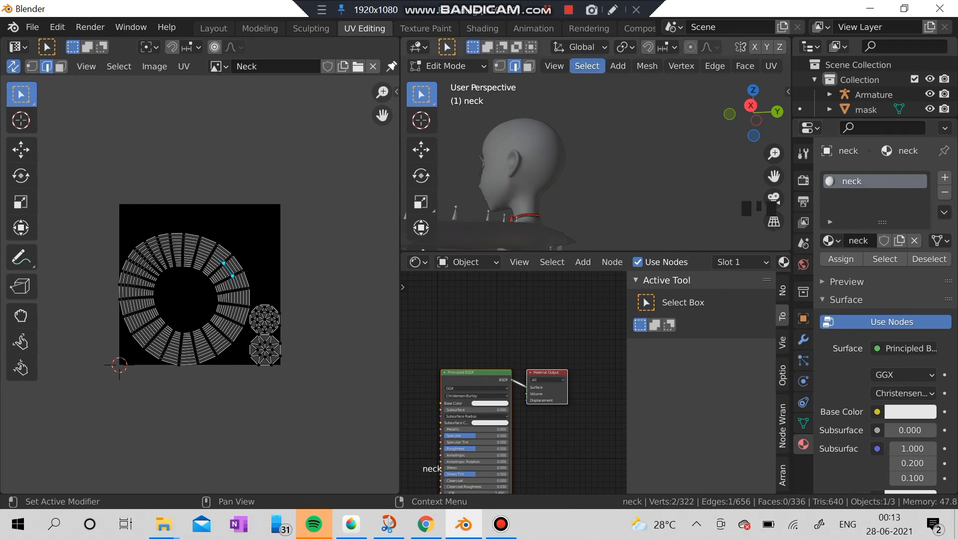
- Select the entire necklace mesh and assign the neck material to it
{"action": "left_click", "coordinate": [587, 66]}
{"action": "left_click", "coordinate": [588, 82]}
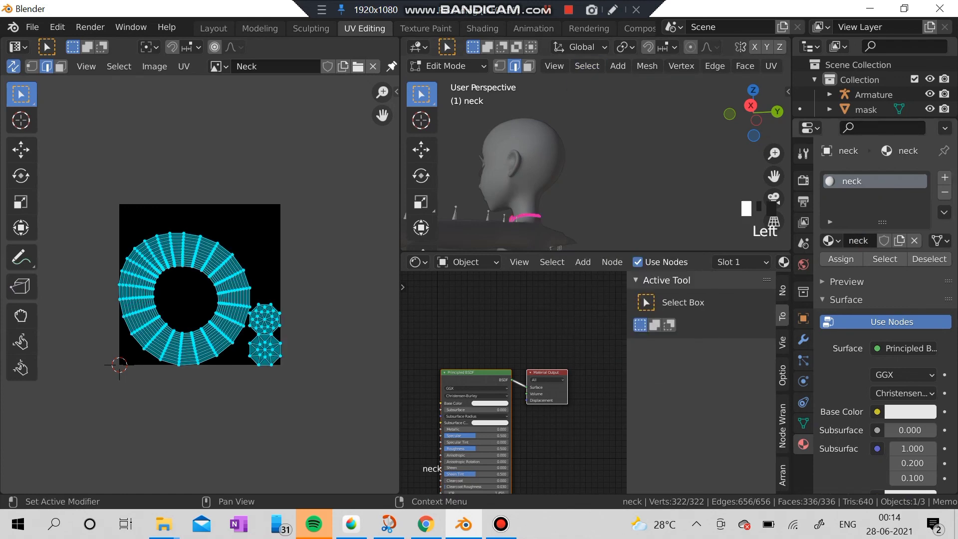
{"action": "left_click", "coordinate": [842, 259]}
{"action": "scroll", "coordinate": [514, 384], "scroll_direction": "up", "scroll_amount": 4}
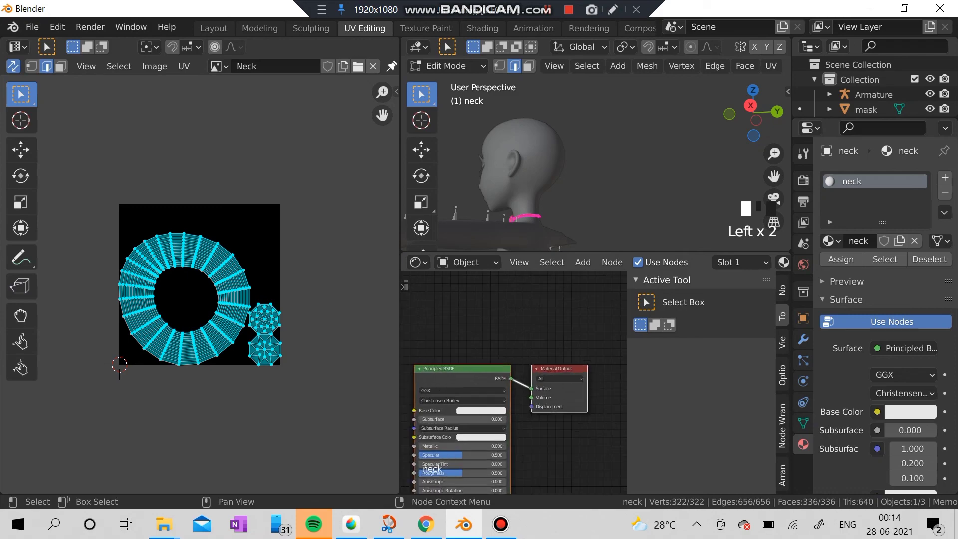